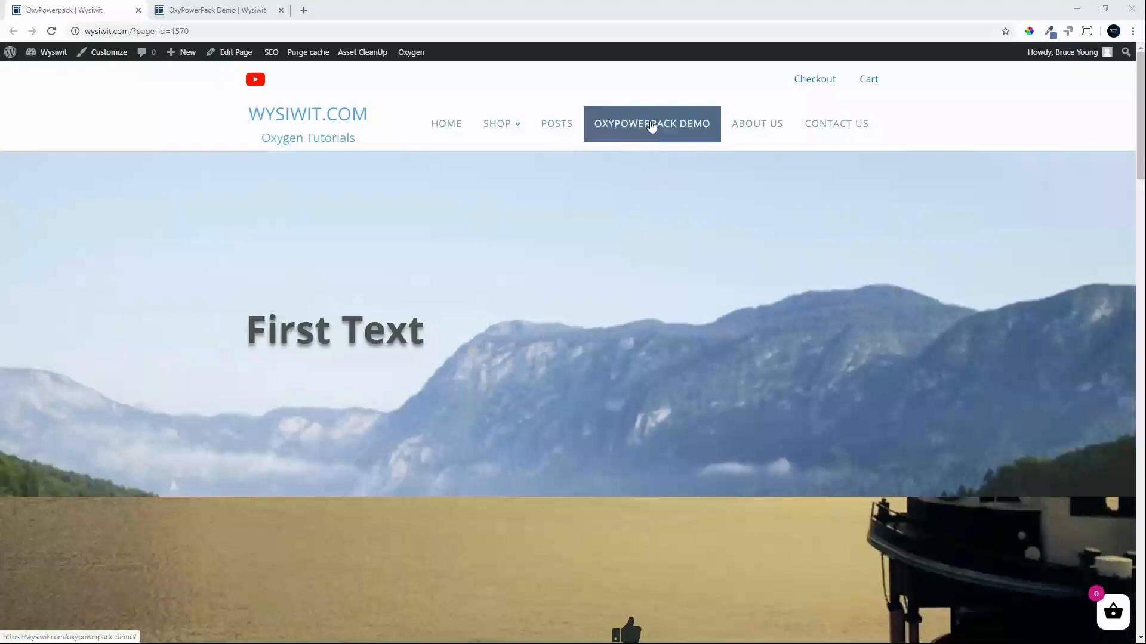
# Open the OxyPowerPack Demo page in the Oxygen visual editor.
pyautogui.click(217, 10)
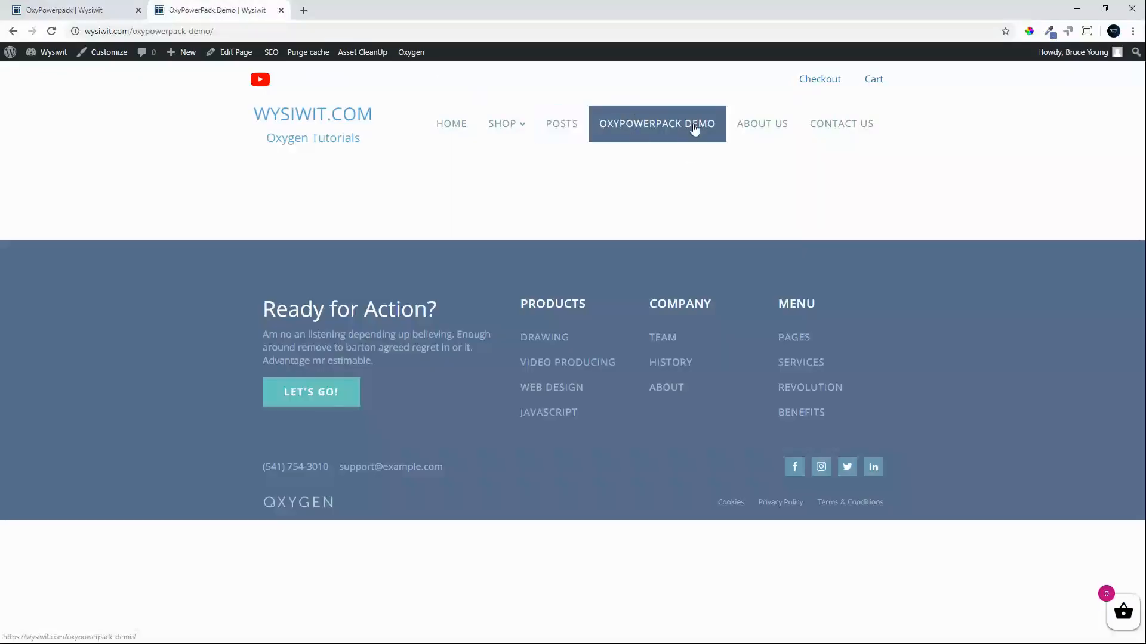
pyautogui.moveTo(410, 51)
pyautogui.click(422, 74)
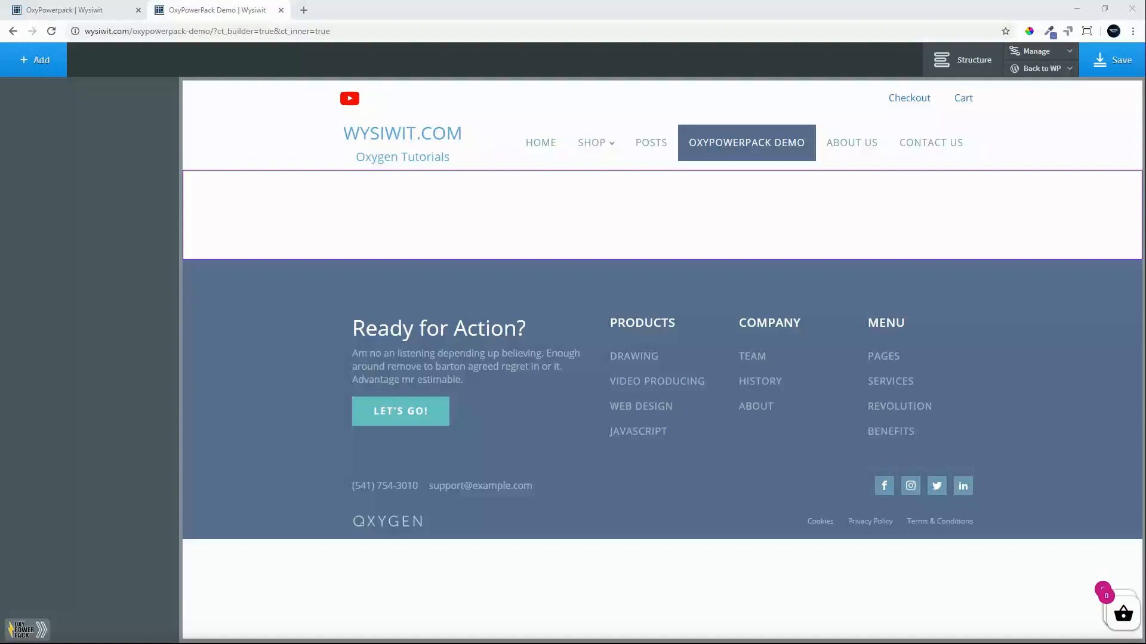
# Add a heading to the empty section below the header and set its text to "Default Text".
pyautogui.click(308, 230)
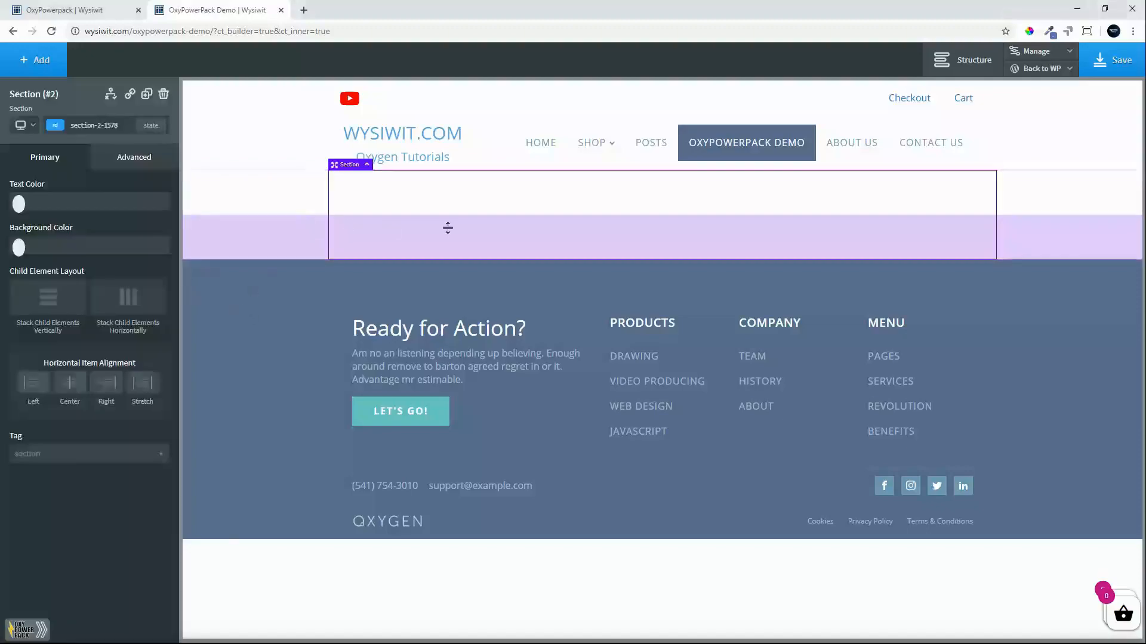
pyautogui.click(51, 73)
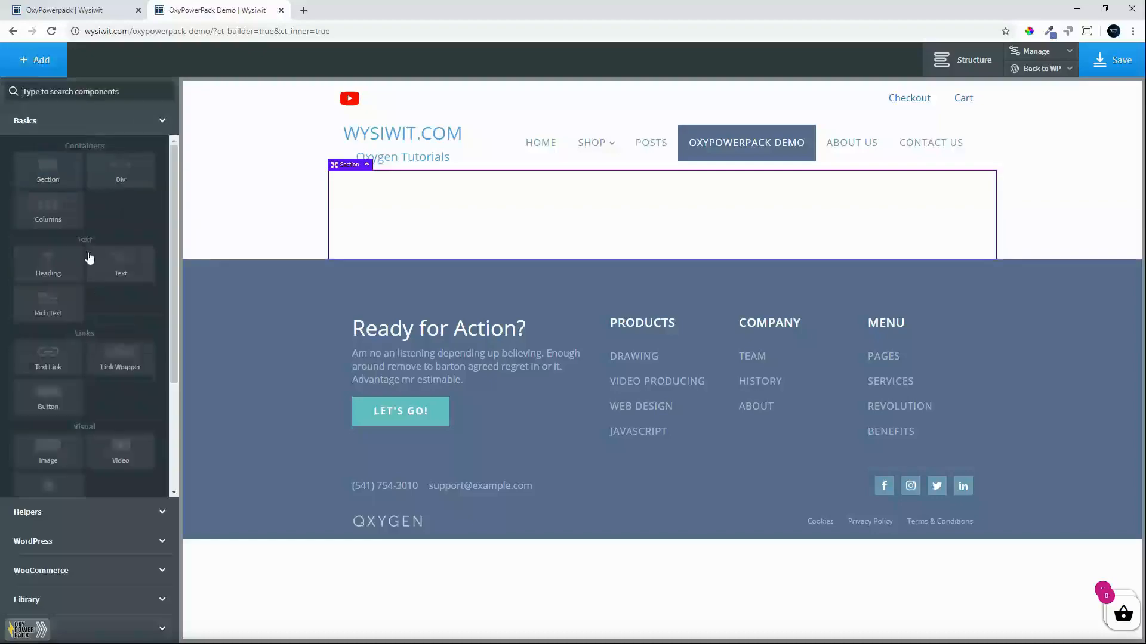
pyautogui.click(42, 268)
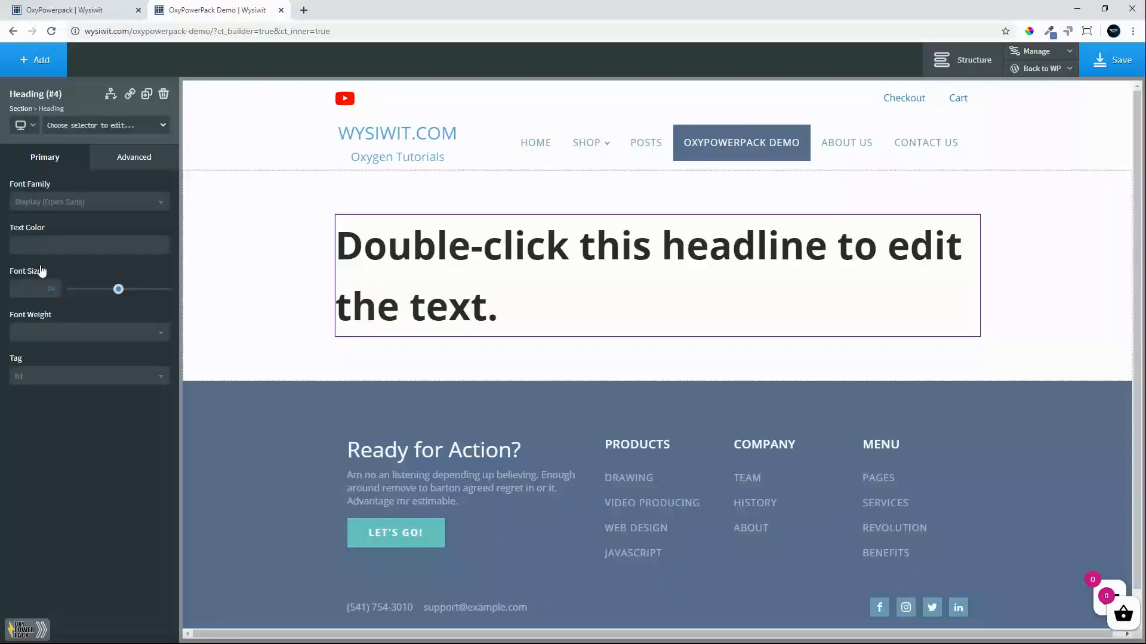
pyautogui.doubleClick(500, 258)
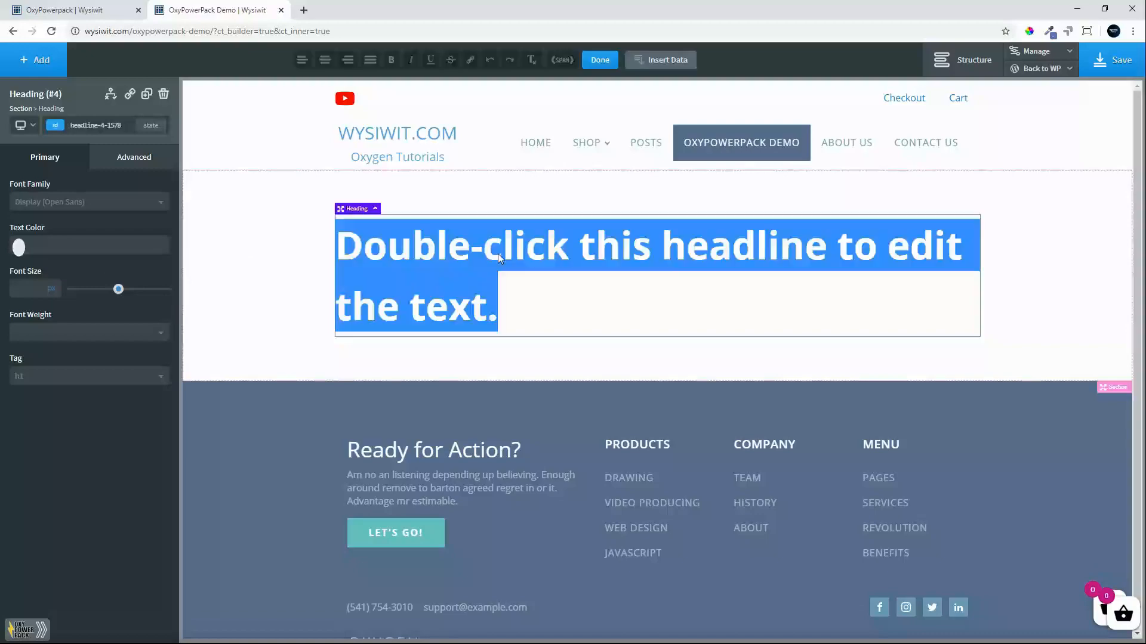
pyautogui.write('Defa')
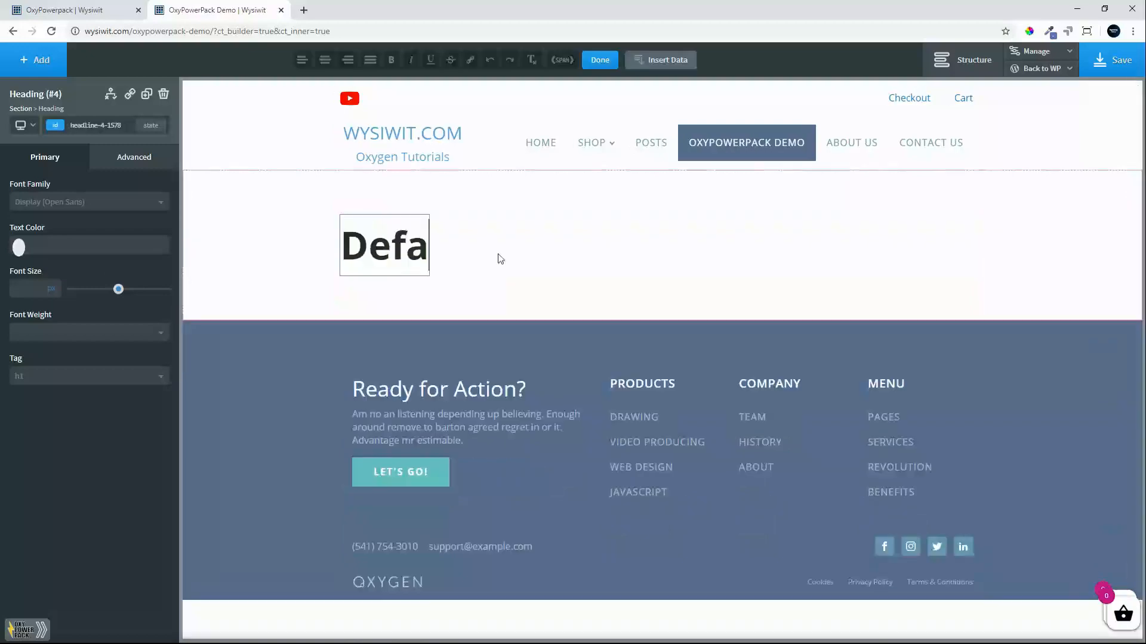
pyautogui.write('ult Text')
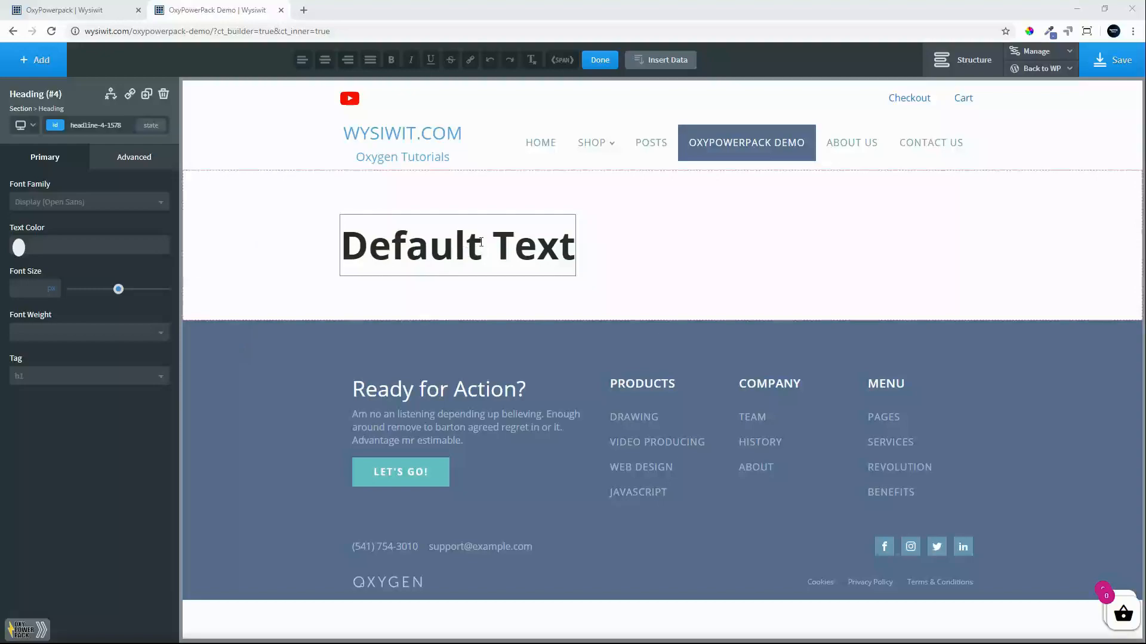
# Insert a span at the end of the heading and add "First text" to its Text Rotator.
pyautogui.click(566, 66)
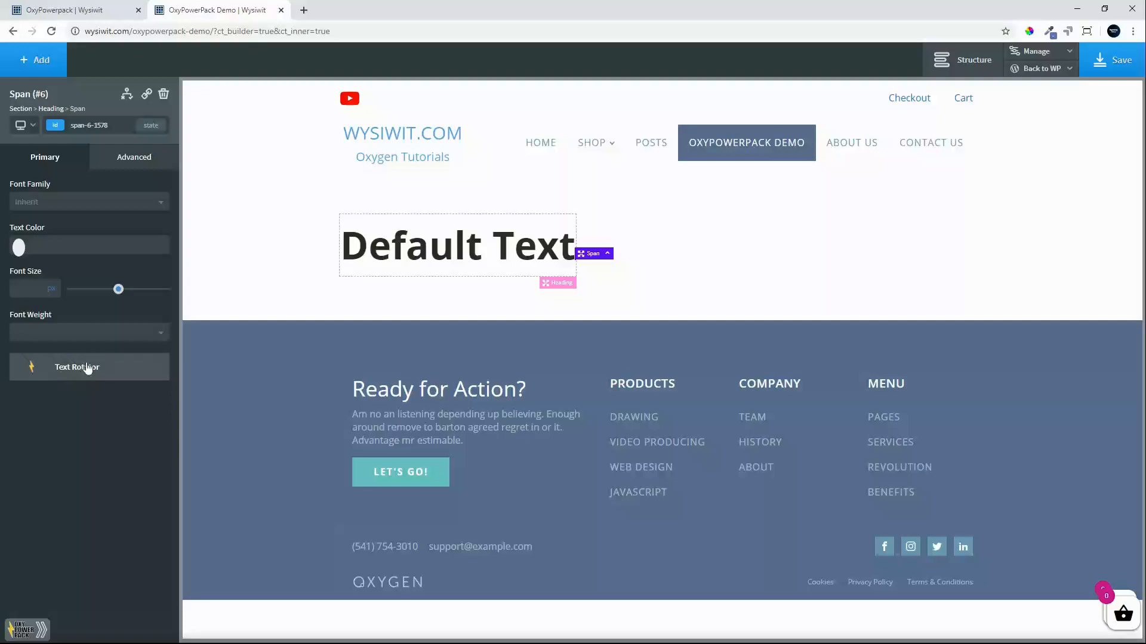
pyautogui.click(87, 368)
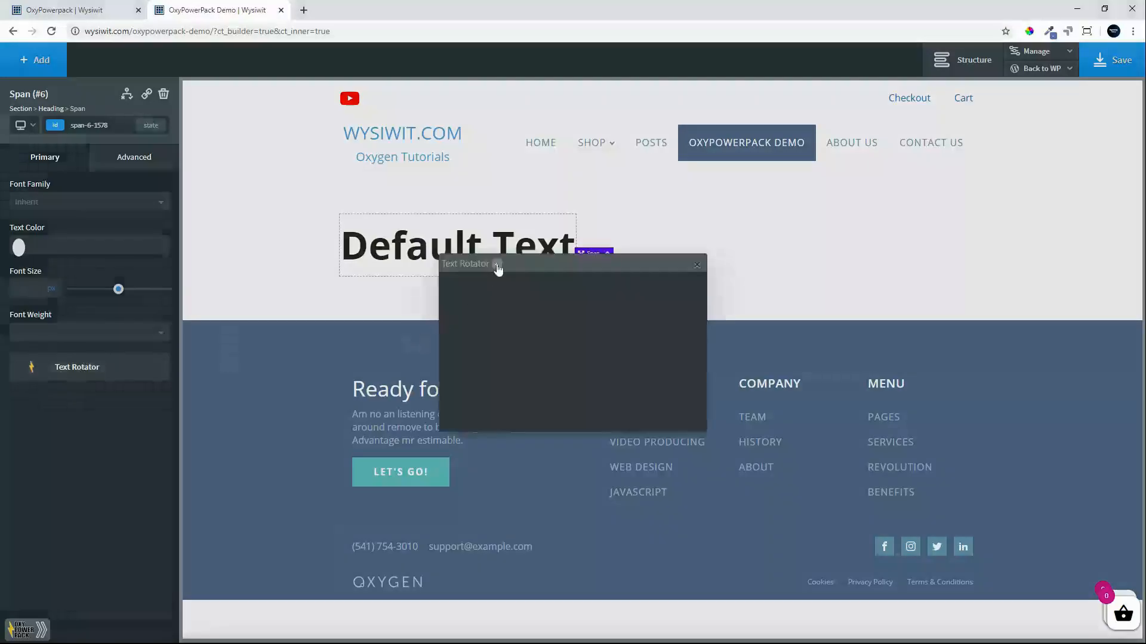
pyautogui.click(498, 266)
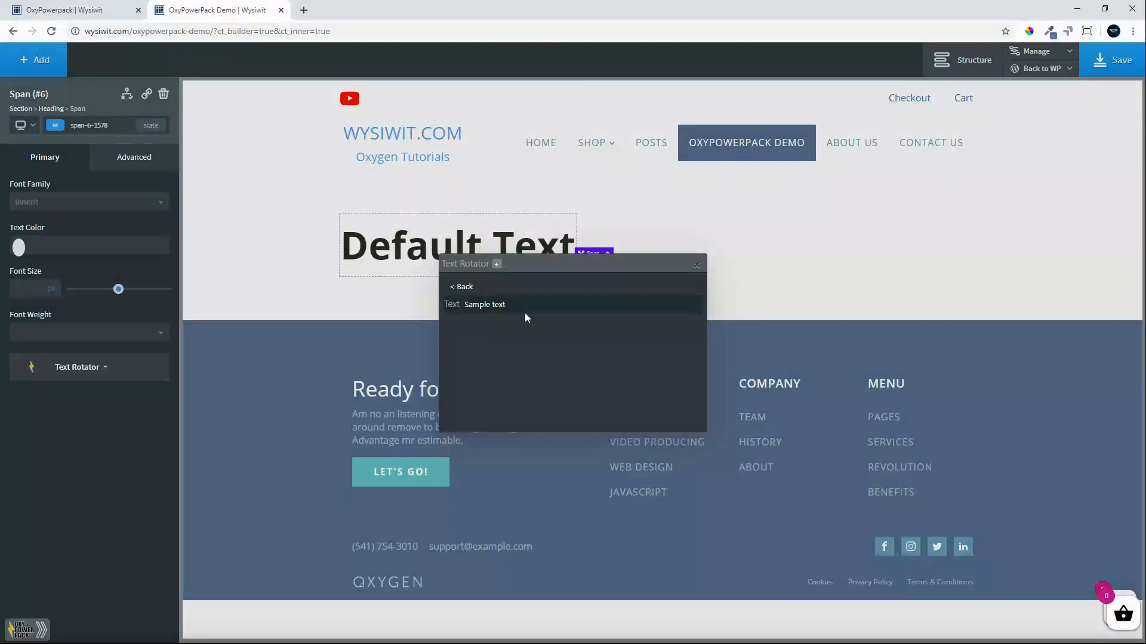
pyautogui.doubleClick(481, 305)
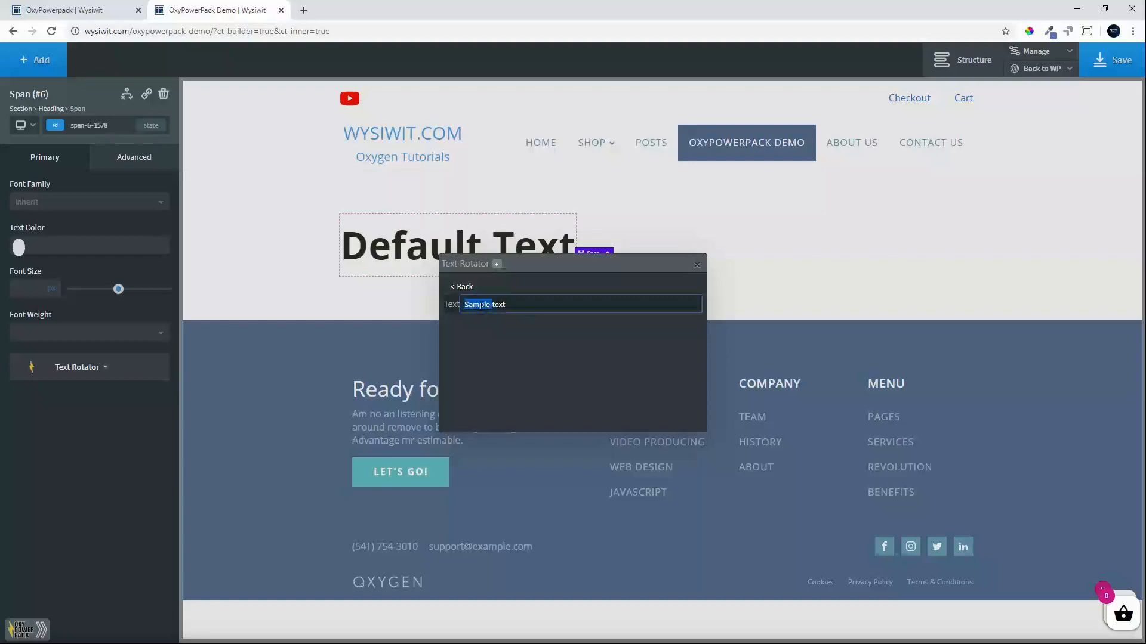
pyautogui.write('First')
pyautogui.press('BackSpace')
# Add "Second text" and "Third text" to the span's Text Rotator and close the rotator dialog.
pyautogui.click(496, 265)
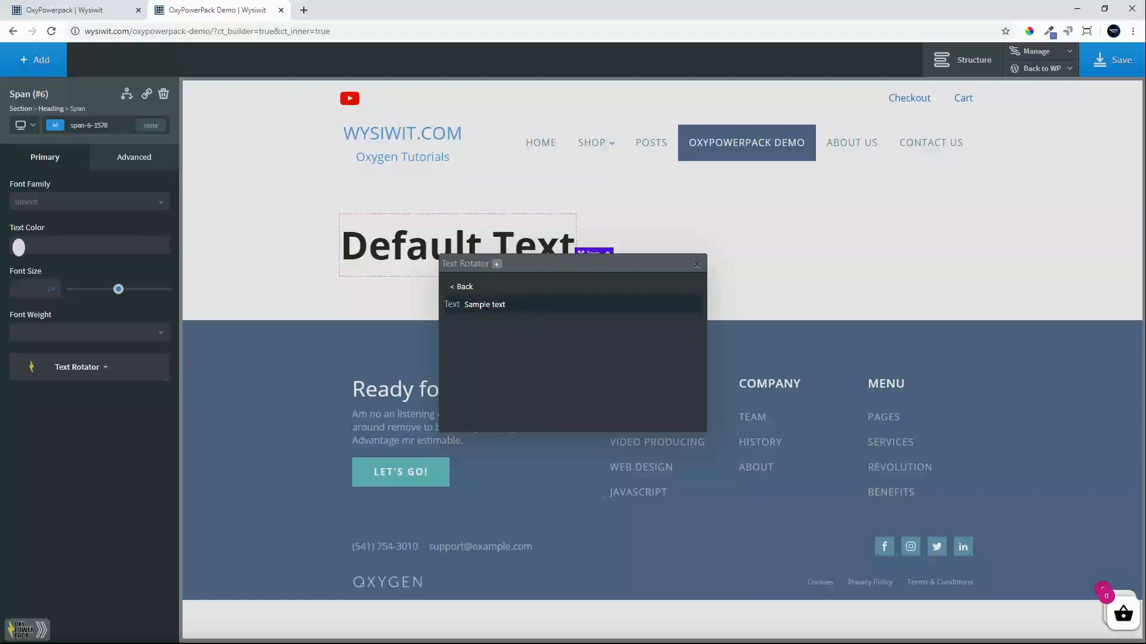
pyautogui.doubleClick(486, 304)
pyautogui.write('Se')
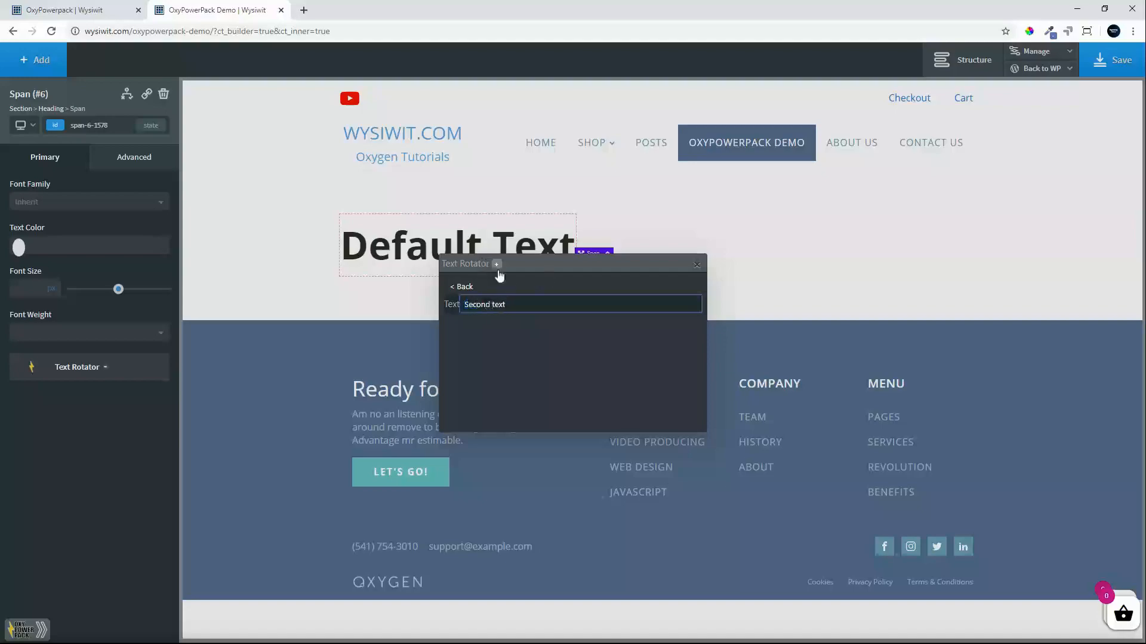
pyautogui.click(496, 265)
pyautogui.doubleClick(485, 304)
pyautogui.write('Third text')
pyautogui.click(461, 287)
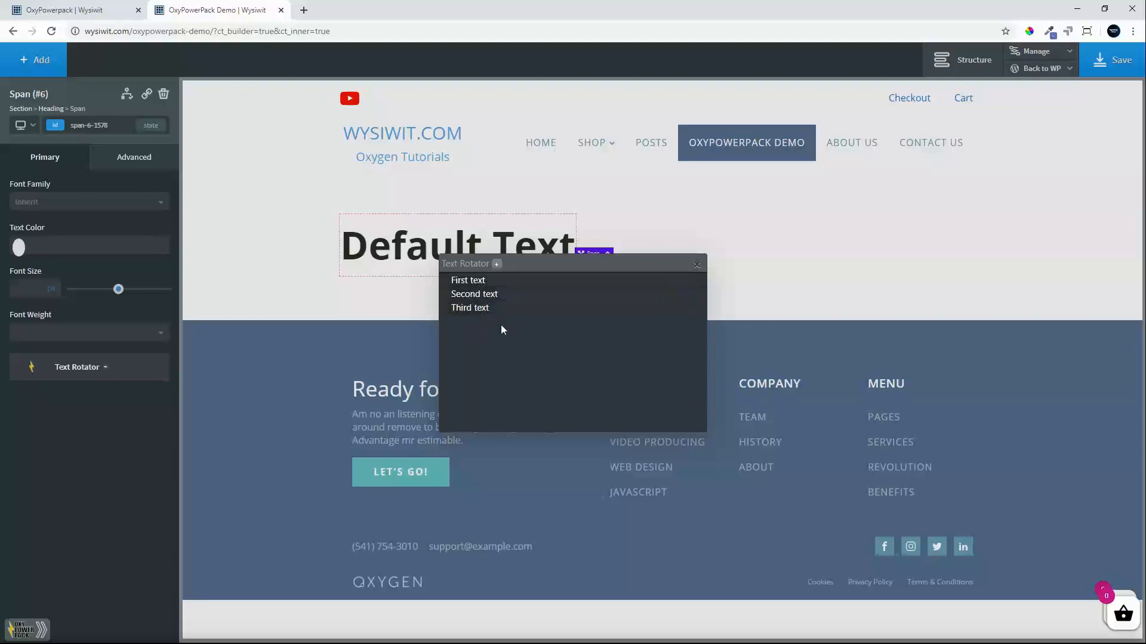
pyautogui.moveTo(685, 309)
pyautogui.click(698, 266)
# Save the page and load its frontend in a new browser tab to check the rotating text.
pyautogui.click(1125, 67)
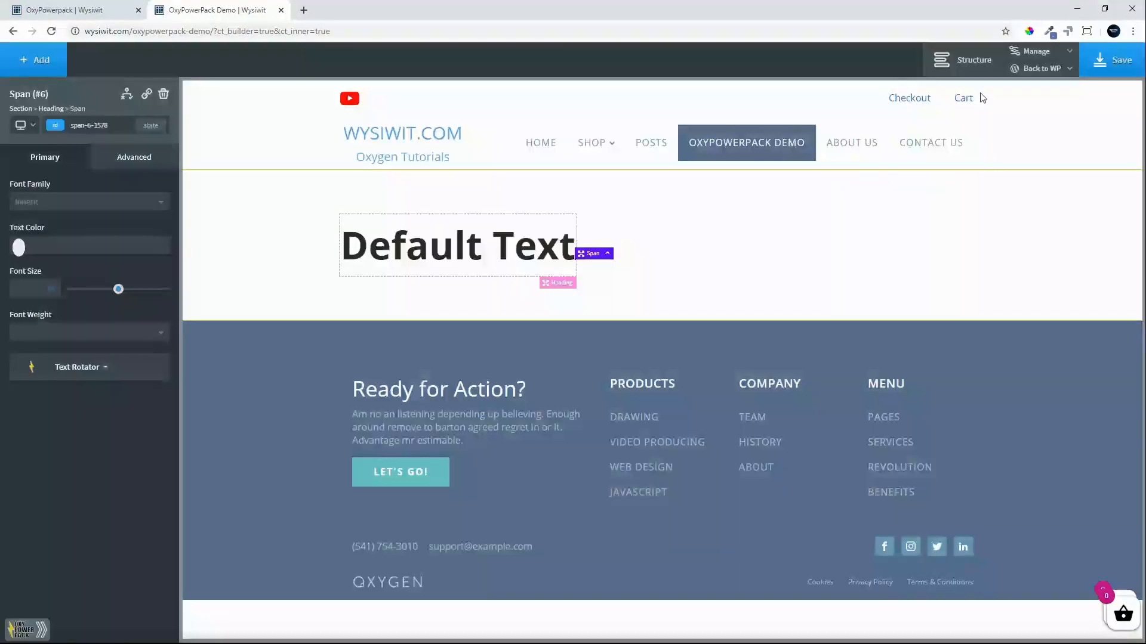
pyautogui.click(1041, 68)
pyautogui.rightClick(1027, 121)
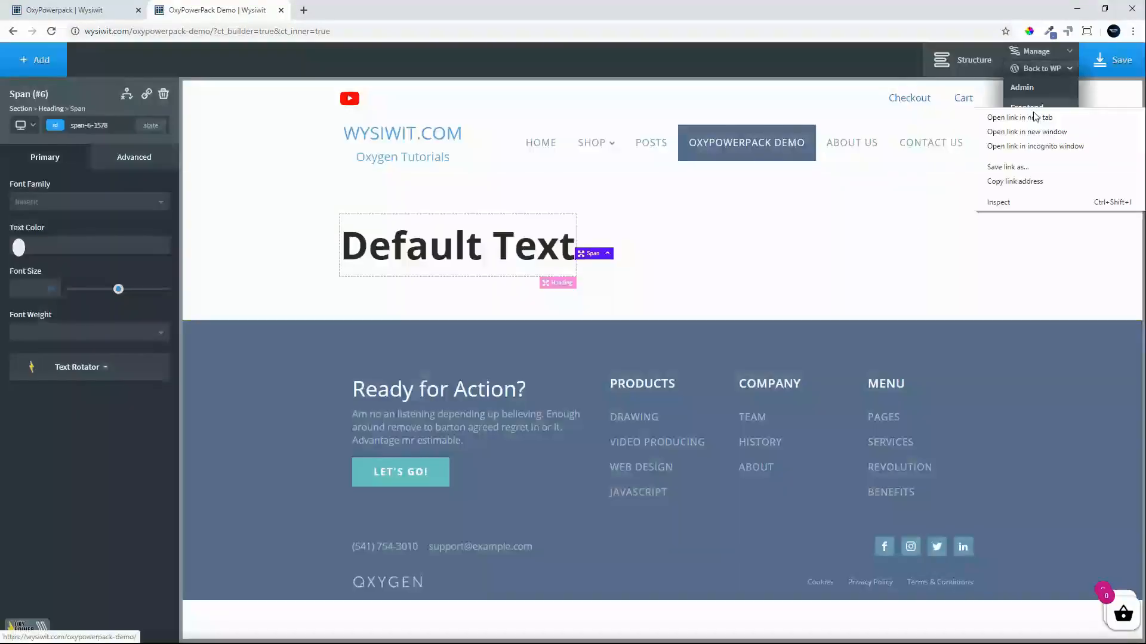
pyautogui.click(1014, 117)
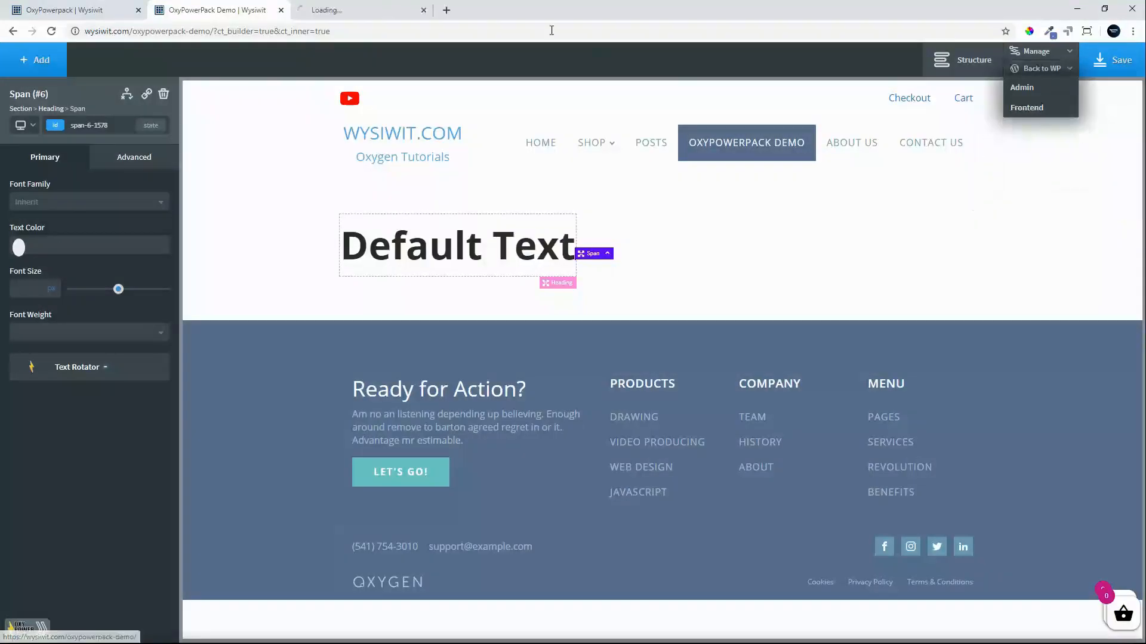
pyautogui.click(337, 13)
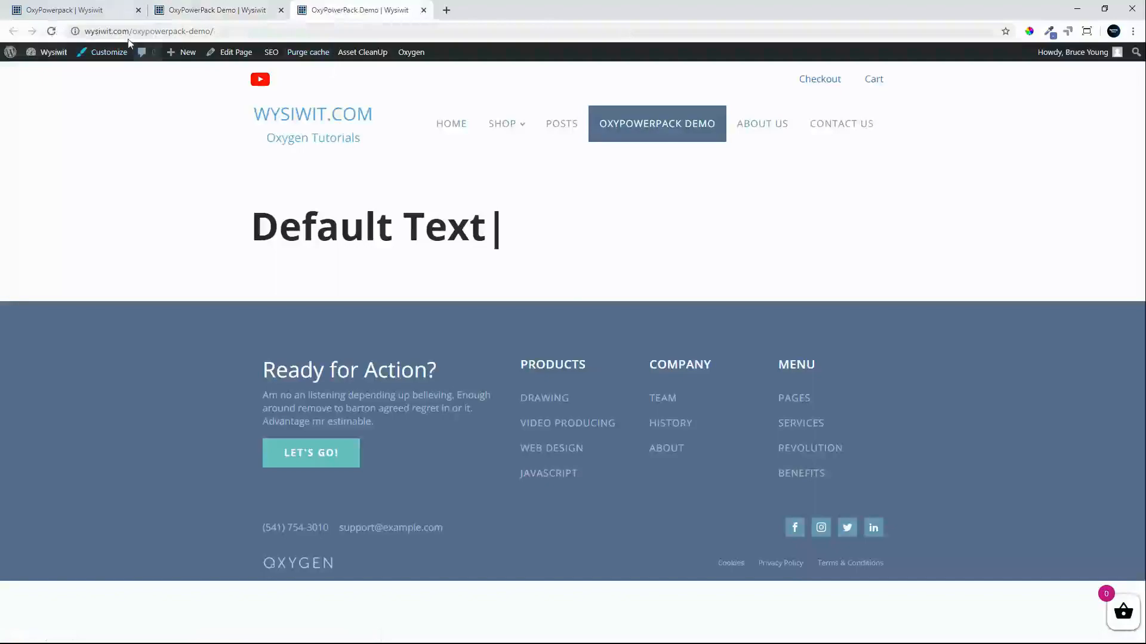
pyautogui.click(52, 31)
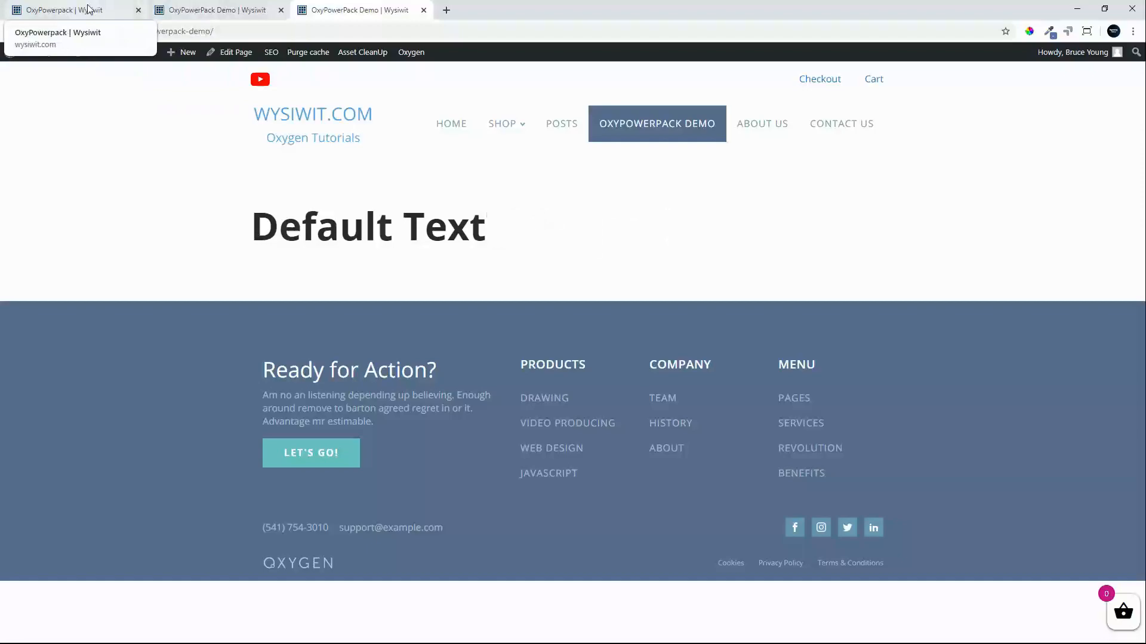
# Add a space after "Default Text" in the heading, save, and reload the frontend page to check the spacing.
pyautogui.click(216, 9)
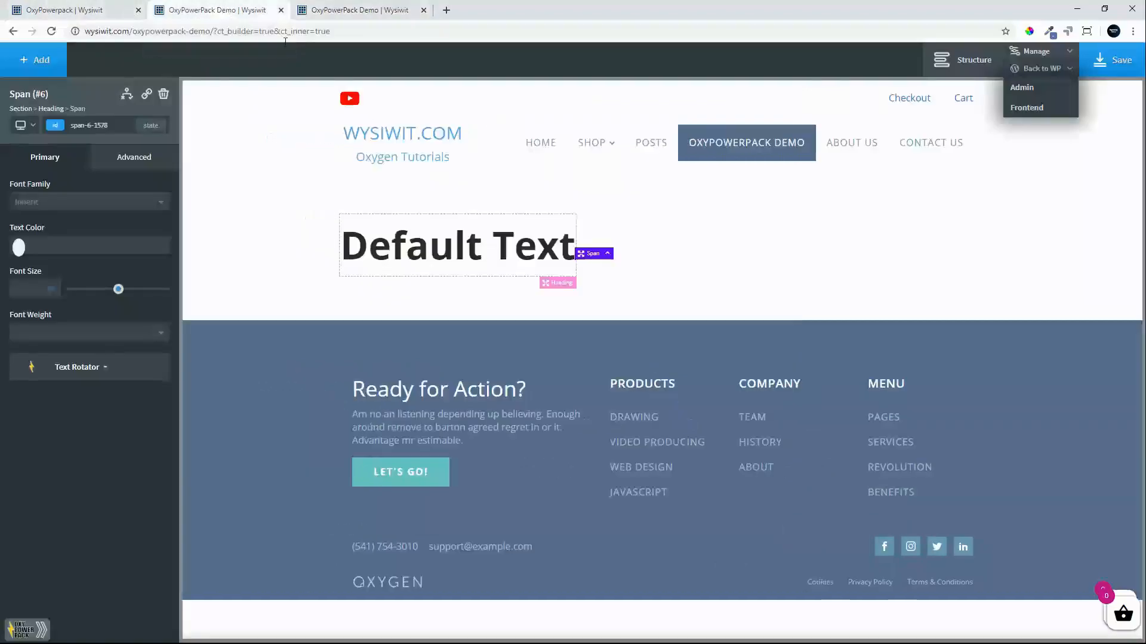
pyautogui.click(562, 258)
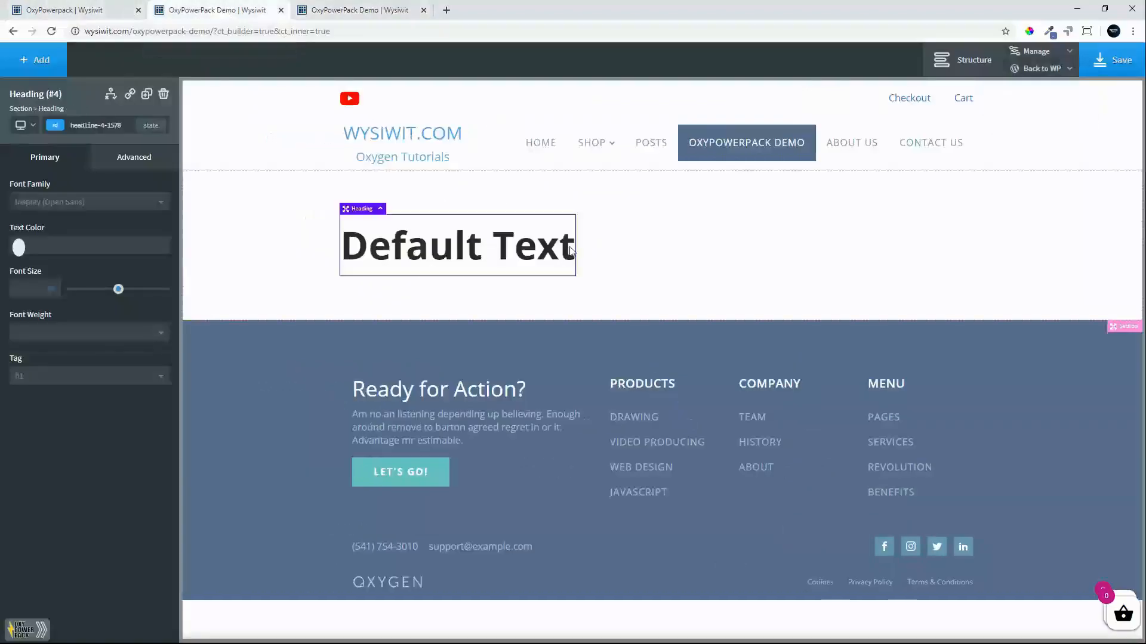
pyautogui.doubleClick(557, 247)
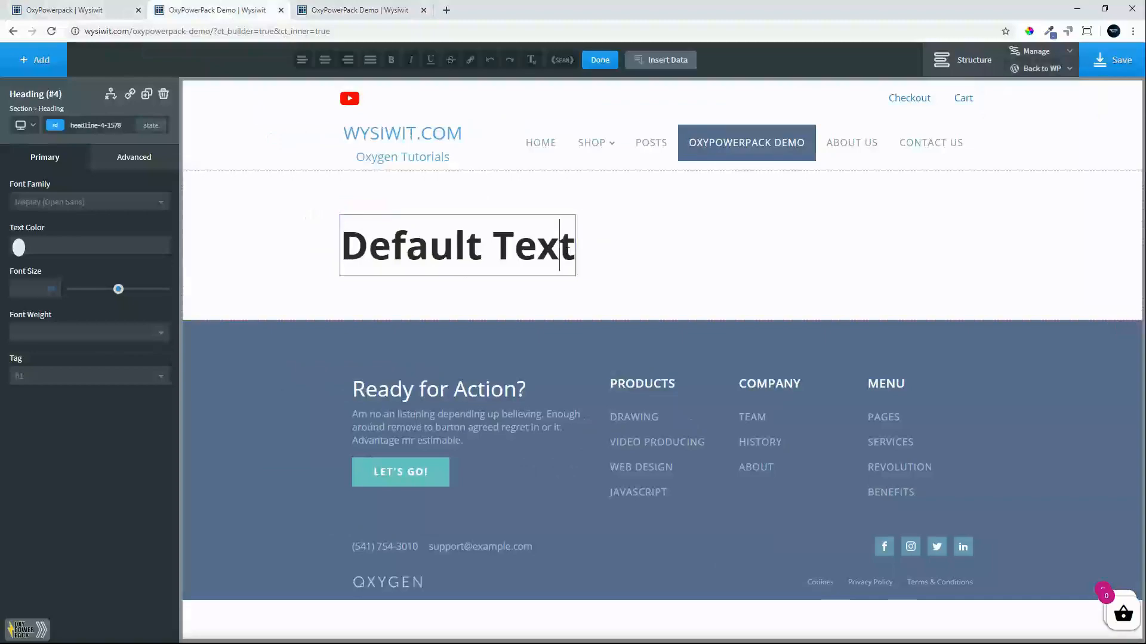
pyautogui.press('Right')
pyautogui.click(1128, 64)
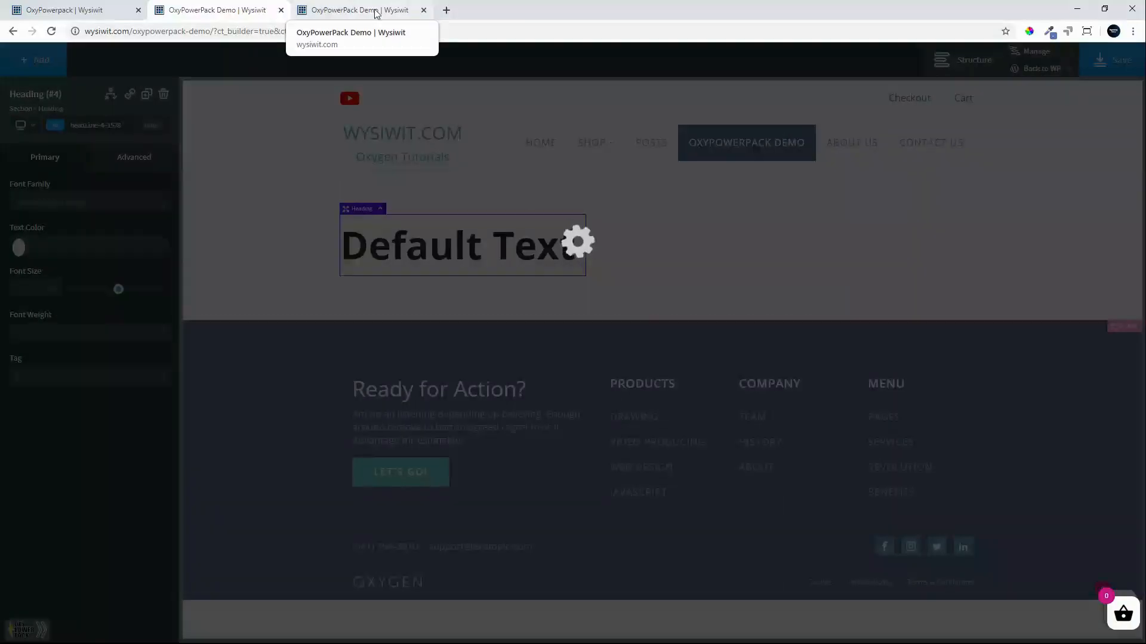
pyautogui.click(376, 13)
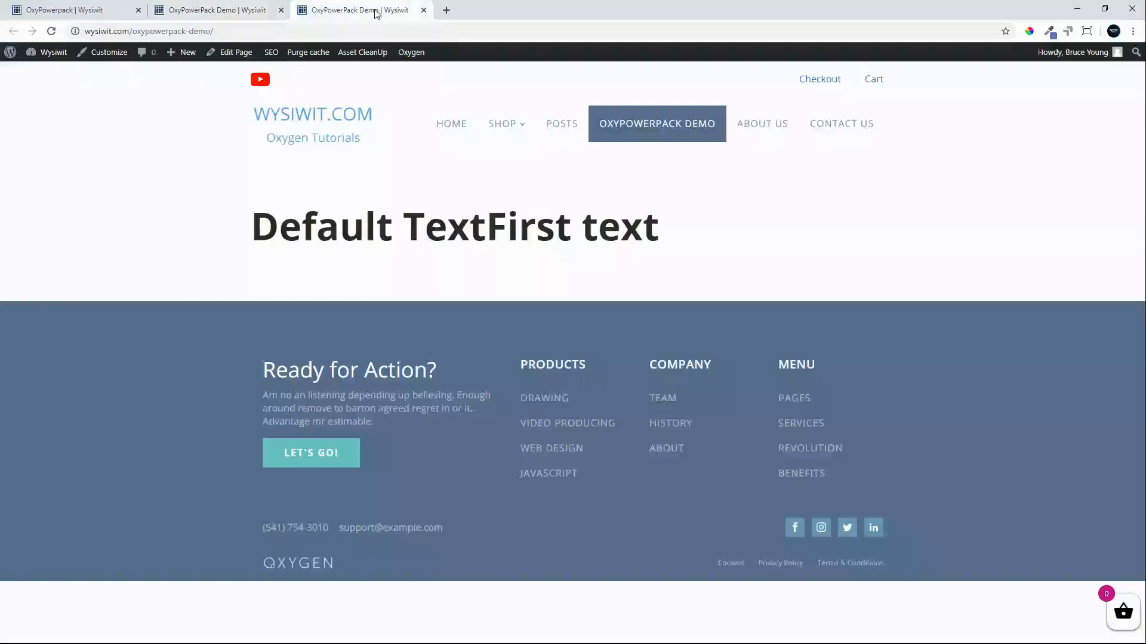
pyautogui.click(51, 31)
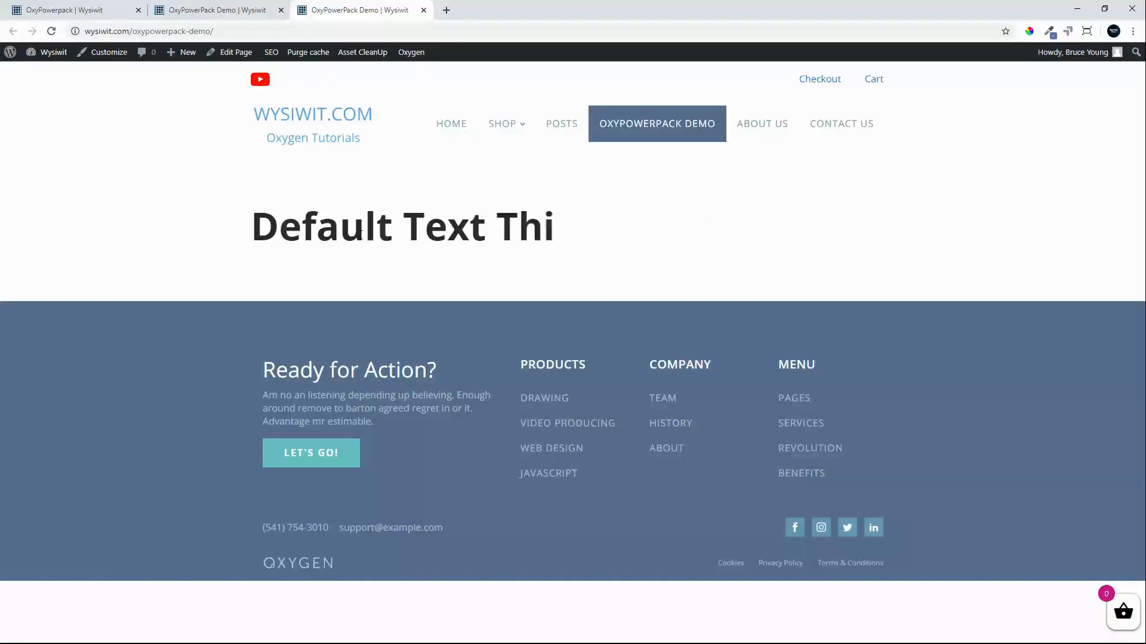
# Back in the editor, add a second heading below the first with the text "Default Text 2".
pyautogui.click(212, 12)
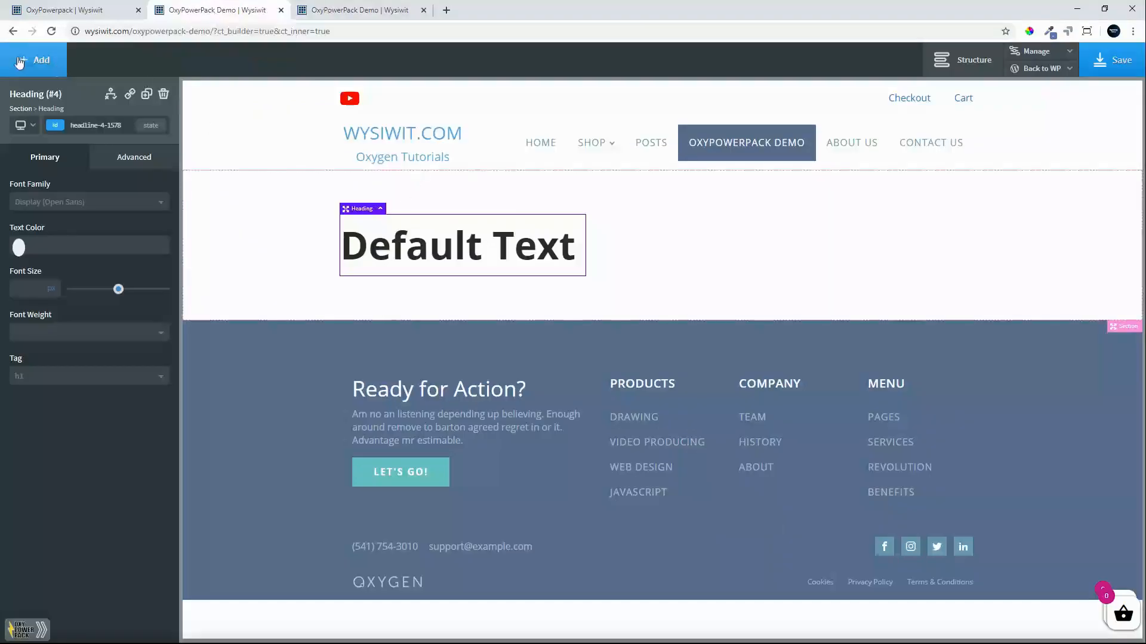
pyautogui.click(37, 60)
pyautogui.click(45, 262)
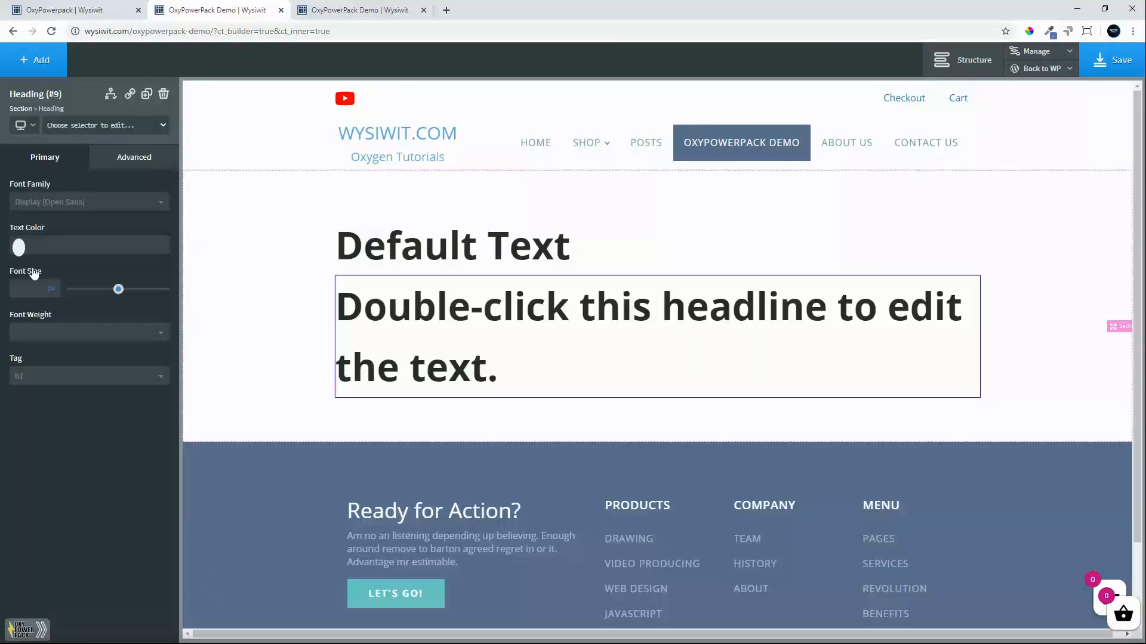
pyautogui.doubleClick(368, 316)
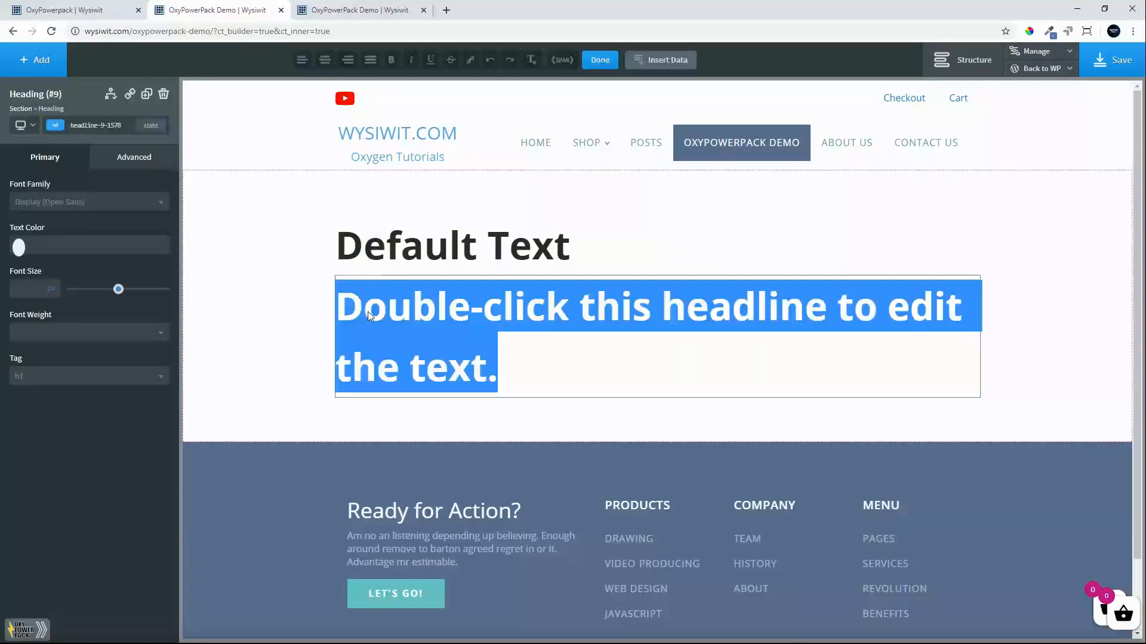
pyautogui.write('Default')
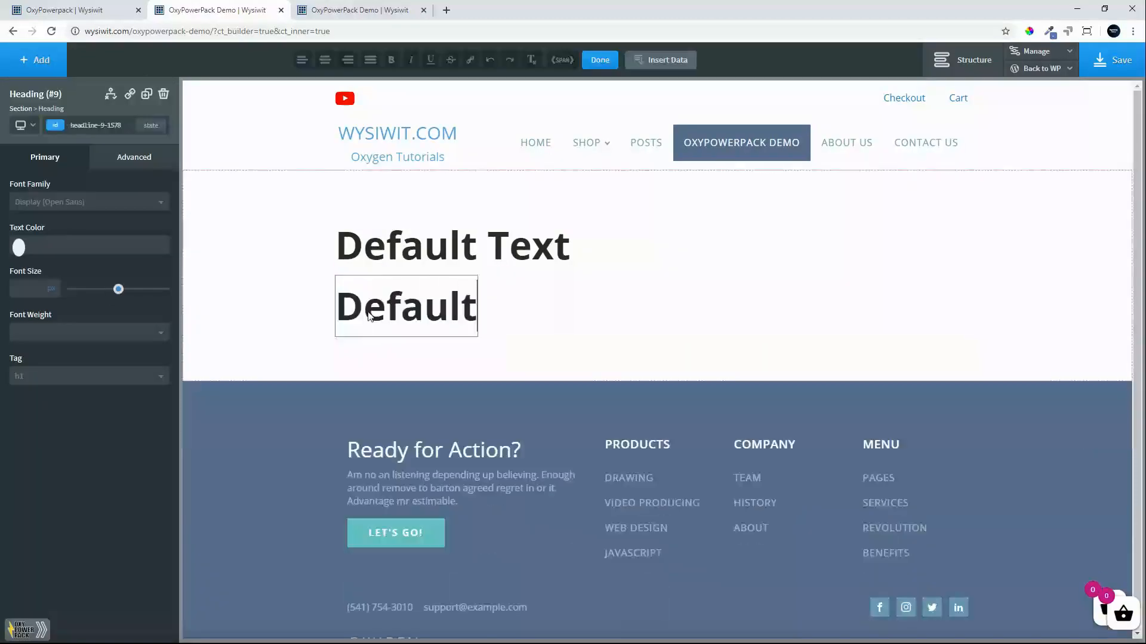
pyautogui.write(' Text')
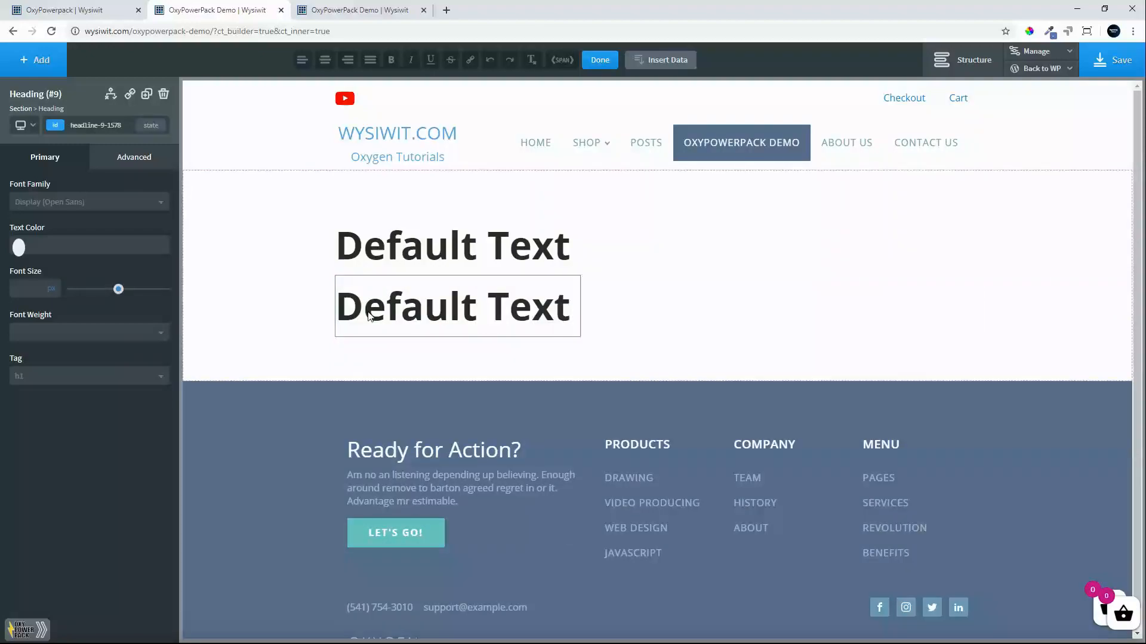
pyautogui.write(' 2')
# Wrap the whole "Default Text 2" heading text in a span and add "One text" to its Text Rotator.
pyautogui.tripleClick(412, 309)
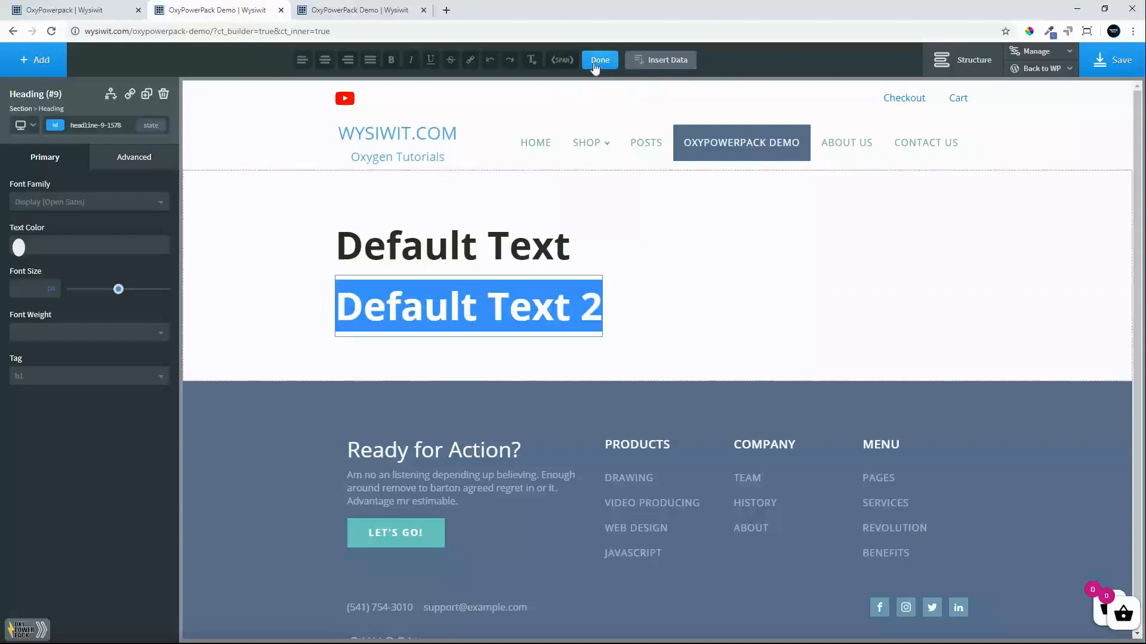
pyautogui.click(563, 60)
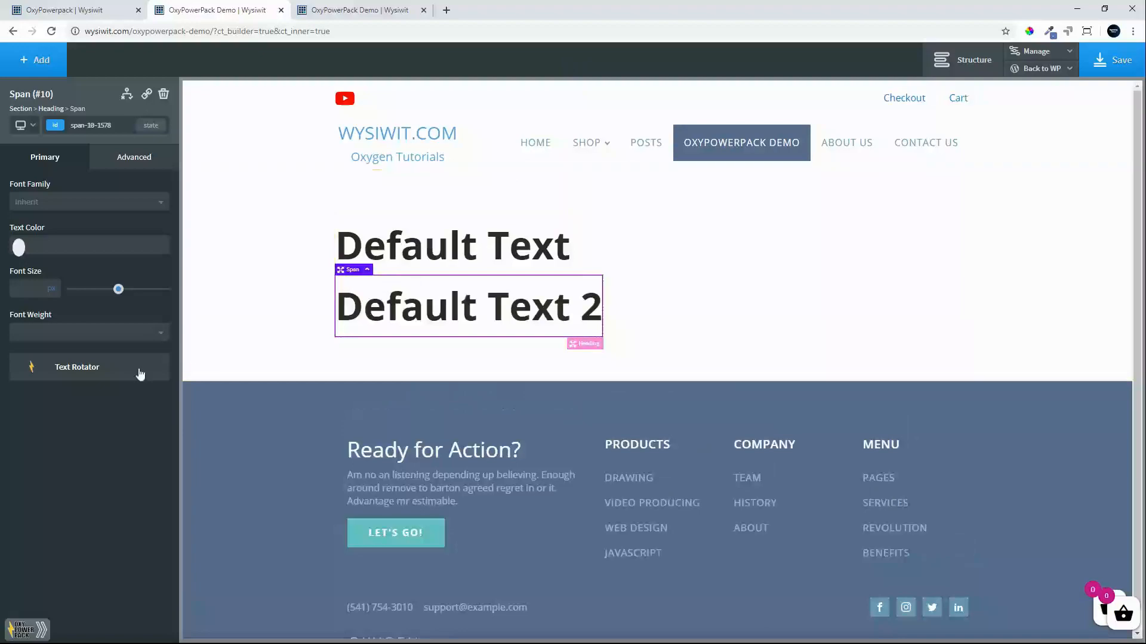
pyautogui.click(67, 367)
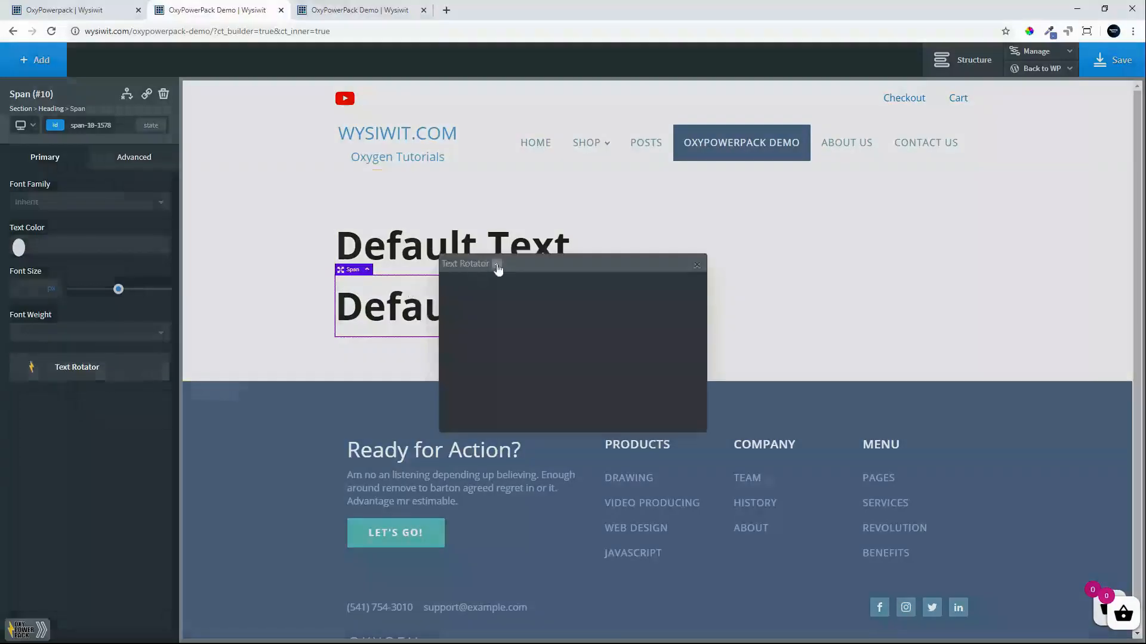
pyautogui.click(498, 264)
pyautogui.doubleClick(475, 306)
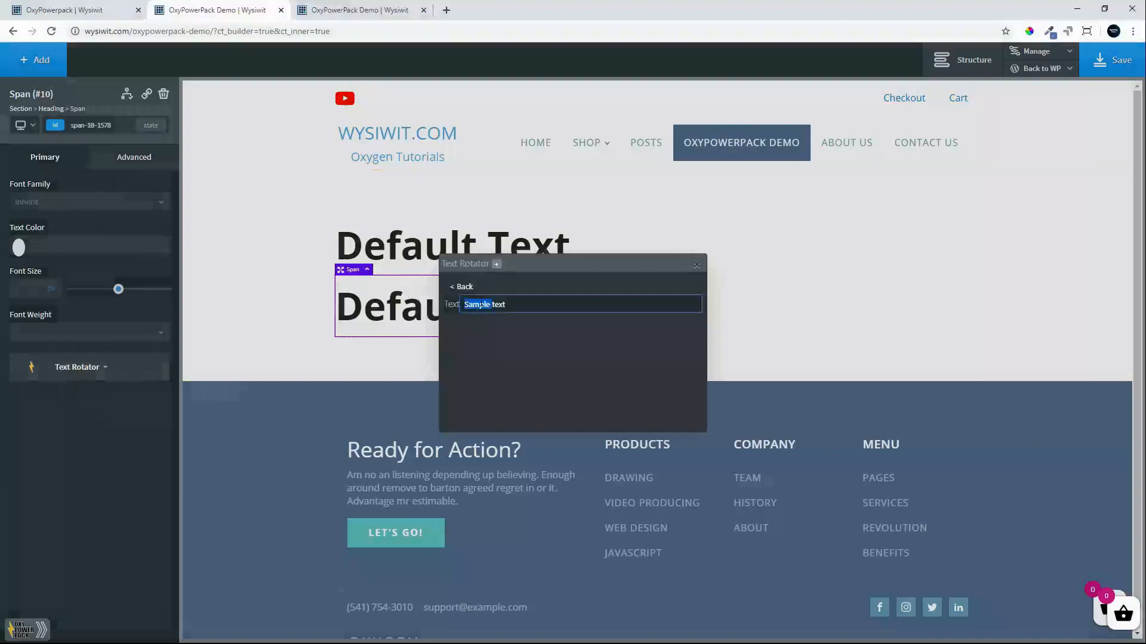
pyautogui.write('One')
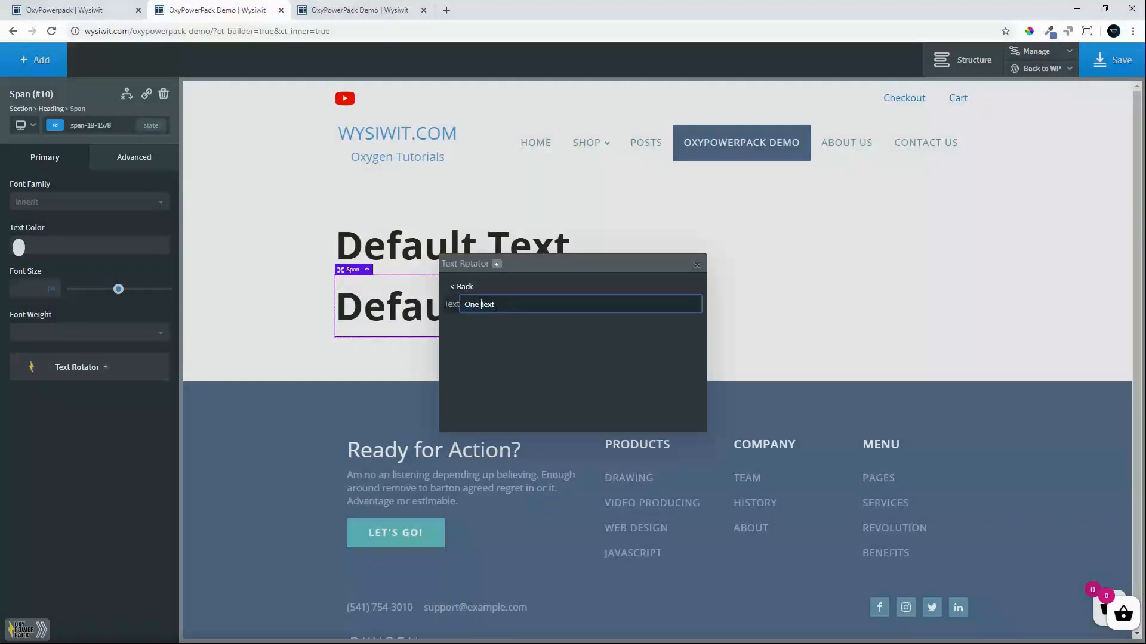
# Add "Two text" and "Three text" to the span's Text Rotator and close the rotator dialog.
pyautogui.click(497, 264)
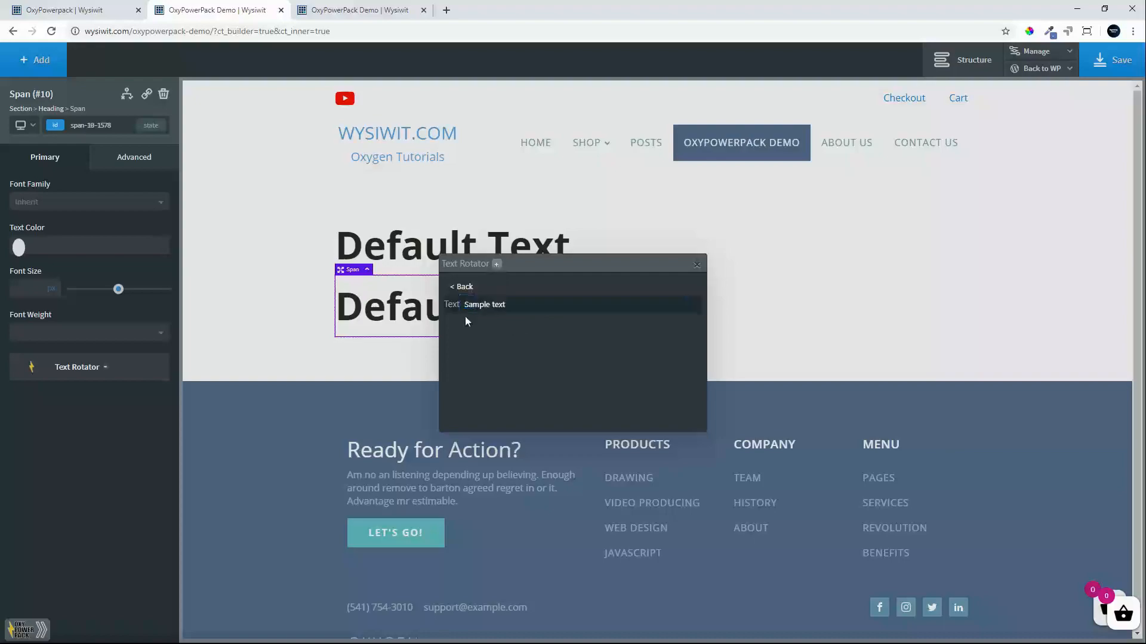
pyautogui.doubleClick(478, 305)
pyautogui.write('Two')
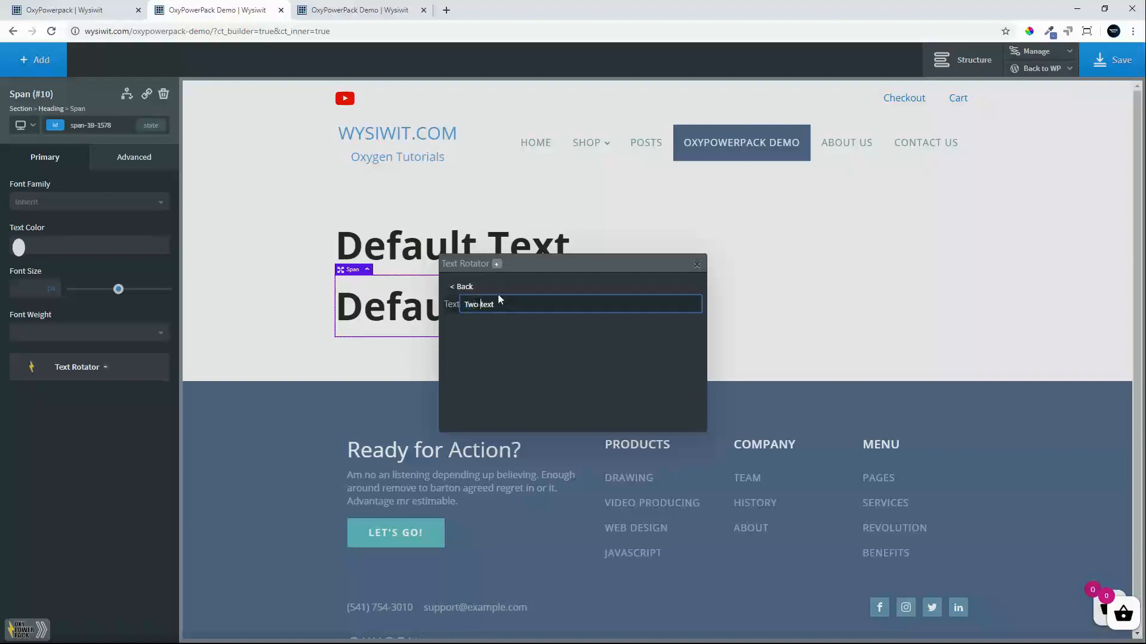
pyautogui.click(497, 264)
pyautogui.doubleClick(481, 305)
pyautogui.write('Three text')
pyautogui.click(462, 286)
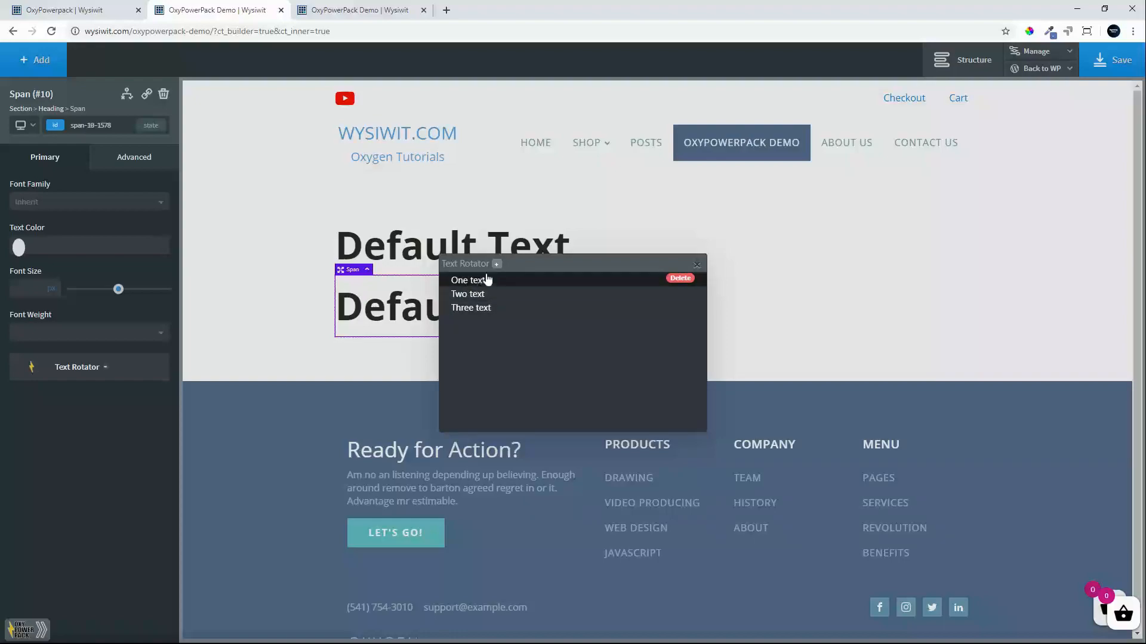
pyautogui.click(697, 266)
# Save the page and reload its frontend tab to check both rotating headings.
pyautogui.click(1107, 63)
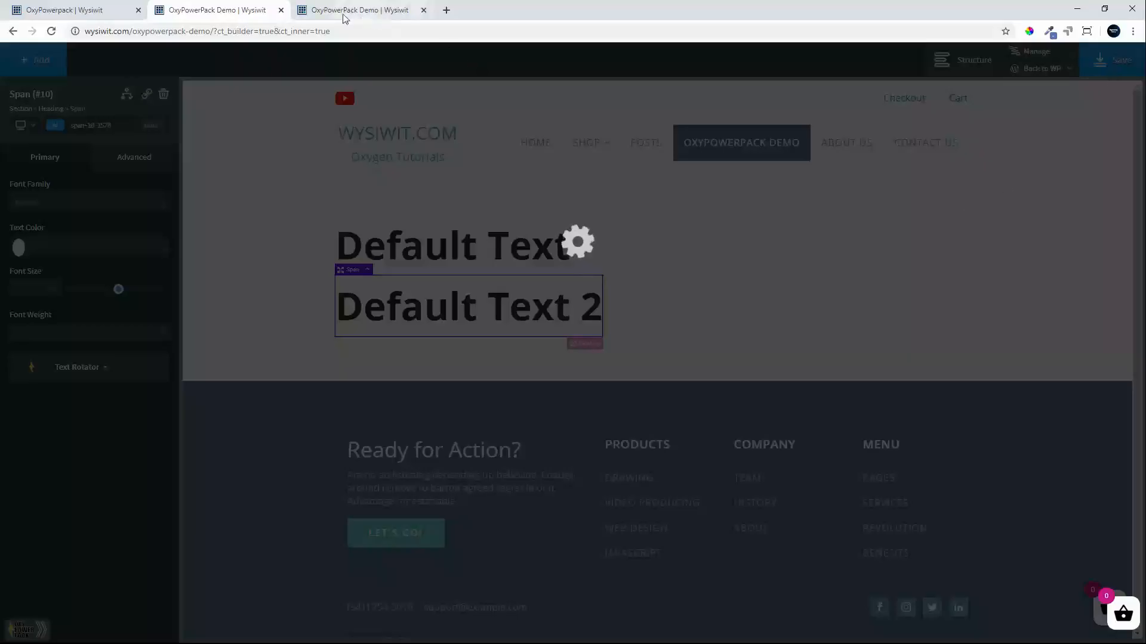
pyautogui.click(356, 7)
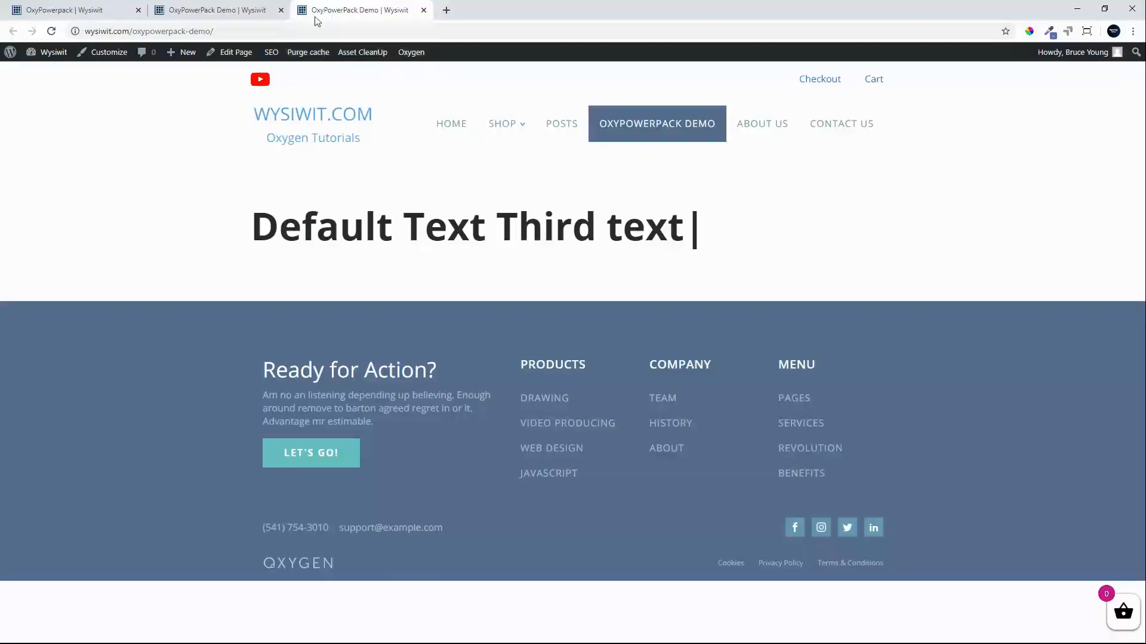
pyautogui.click(51, 31)
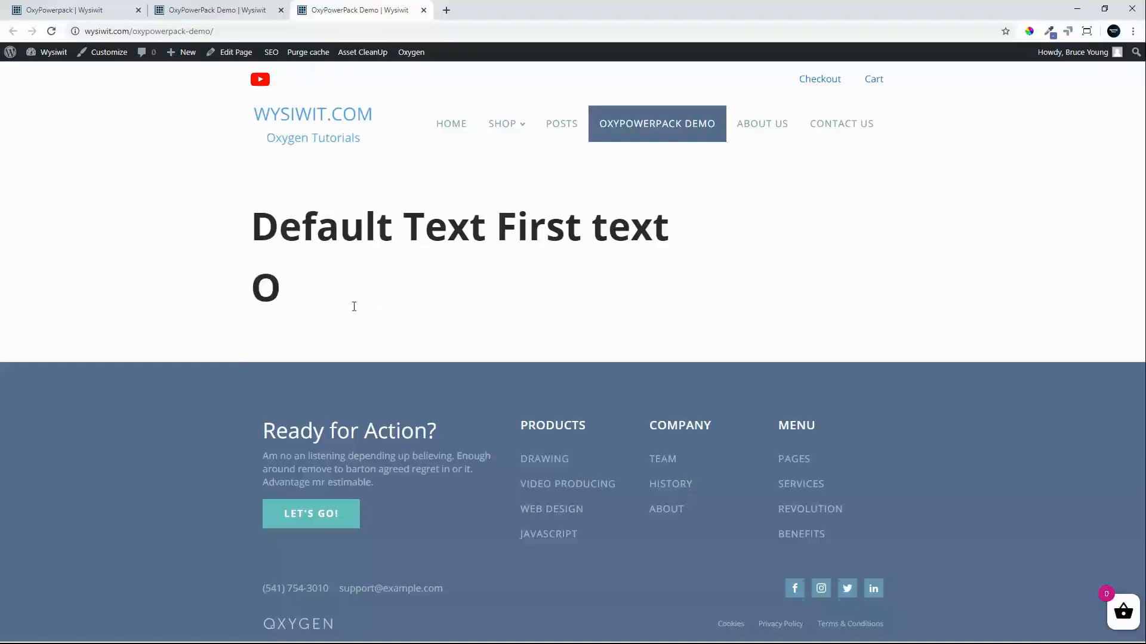
# Back in the editor, set the text color of the rotating span in the first heading to red #ff0000.
pyautogui.click(201, 13)
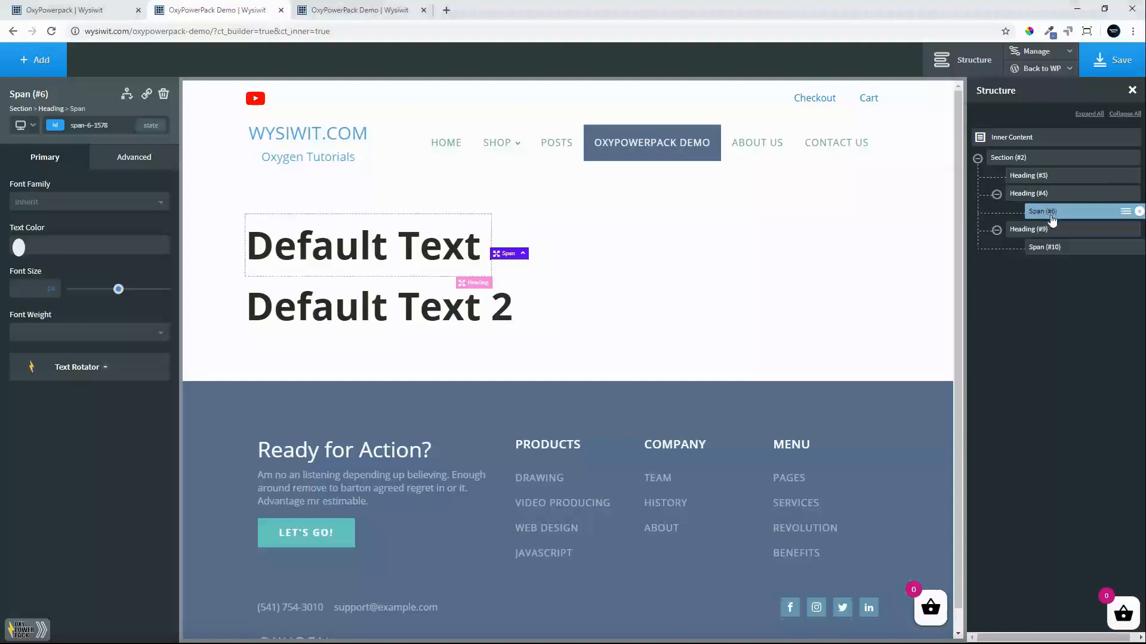
pyautogui.click(20, 247)
pyautogui.moveTo(52, 304); pyautogui.dragTo(118, 248)
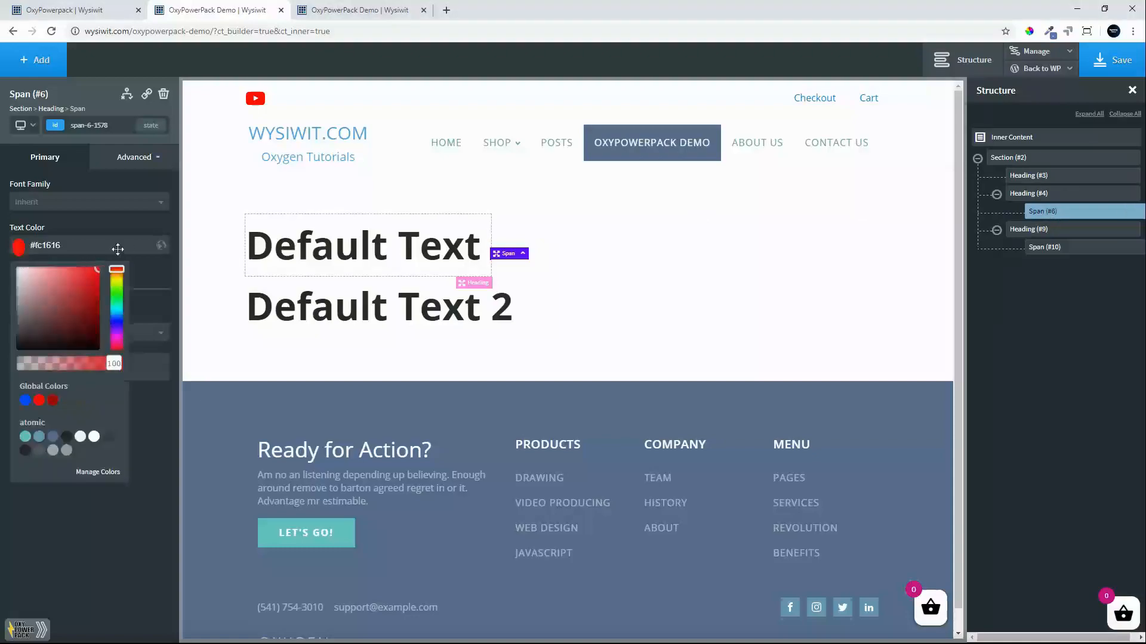
# Save the page and reload the frontend tab to check the color of the first heading's rotating text.
pyautogui.click(1114, 71)
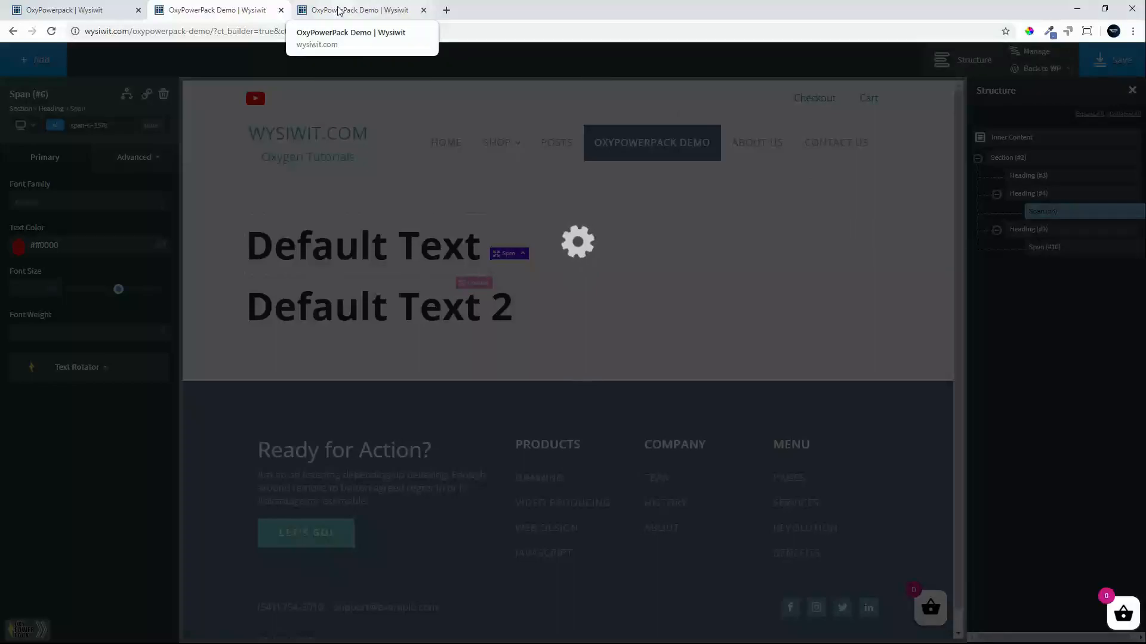
pyautogui.click(338, 11)
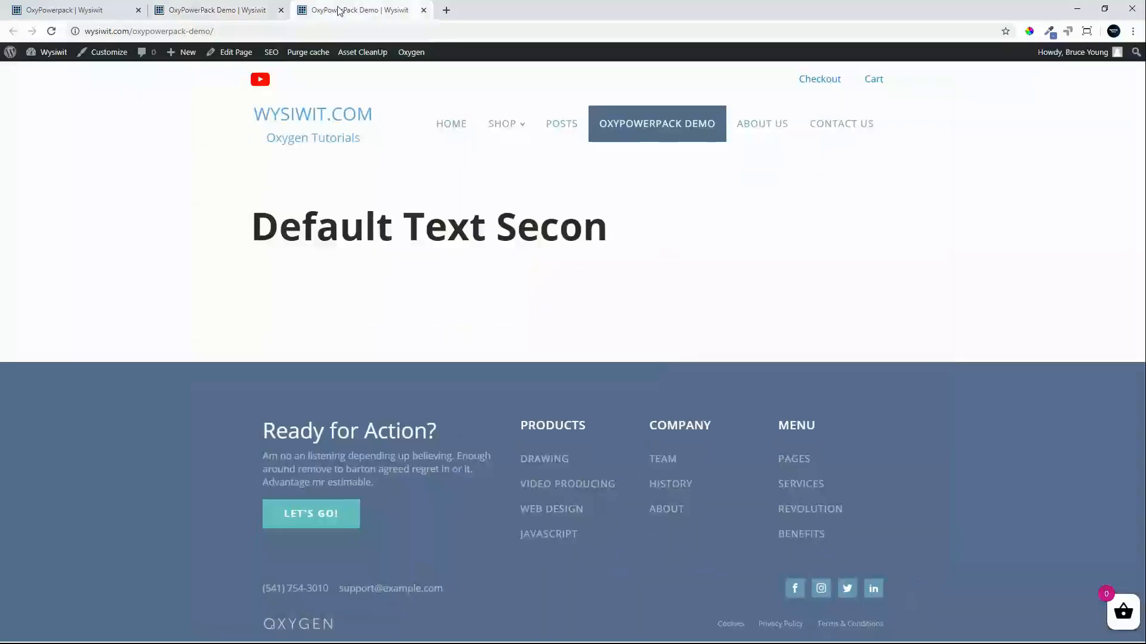
pyautogui.click(52, 31)
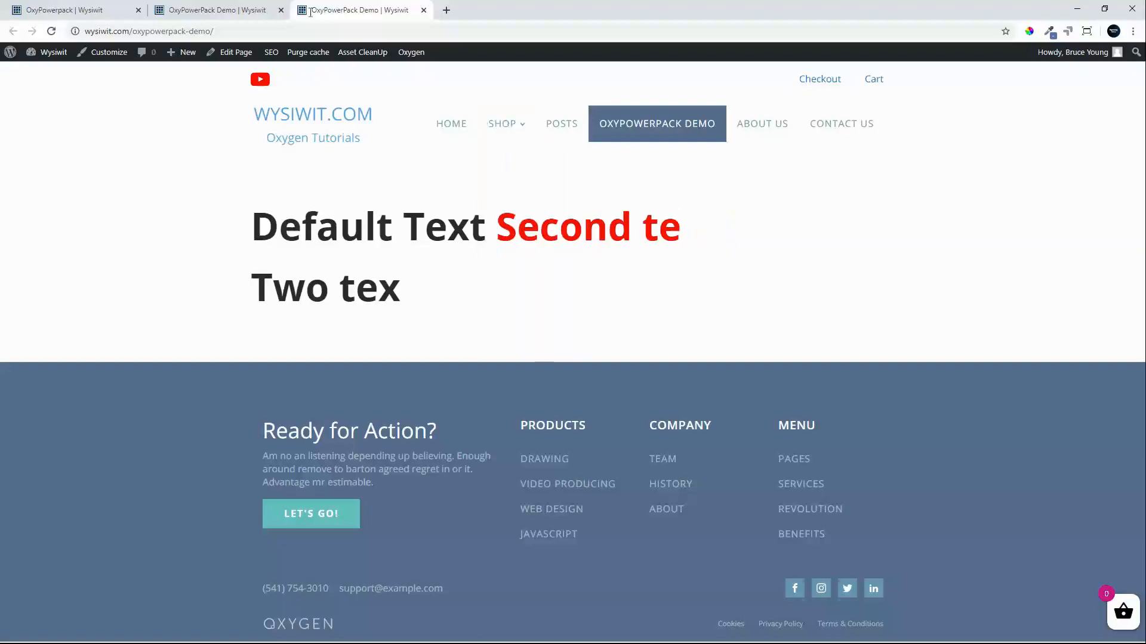
# Back in the editor, add a new heading above the other two and wrap its words "this headline" in a span.
pyautogui.click(232, 13)
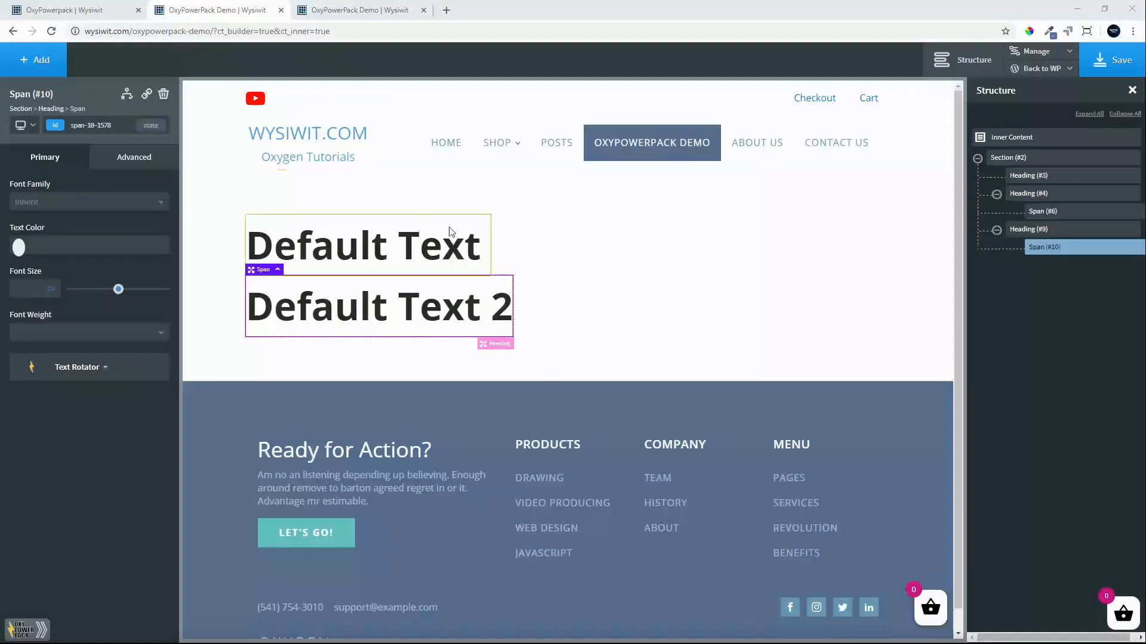
pyautogui.click(27, 62)
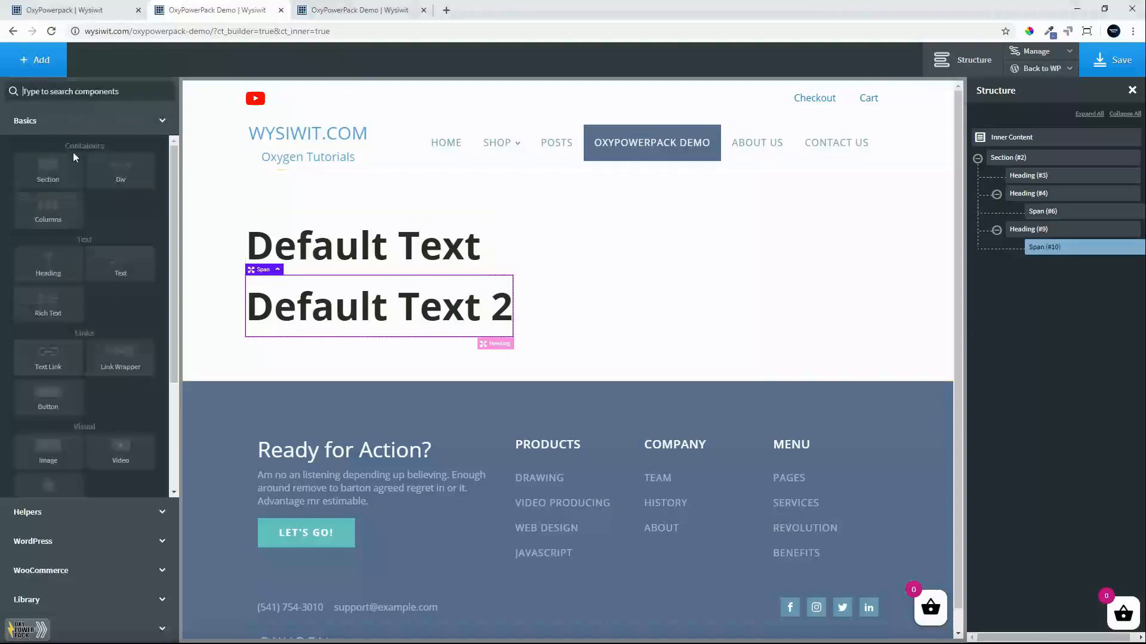
pyautogui.click(46, 278)
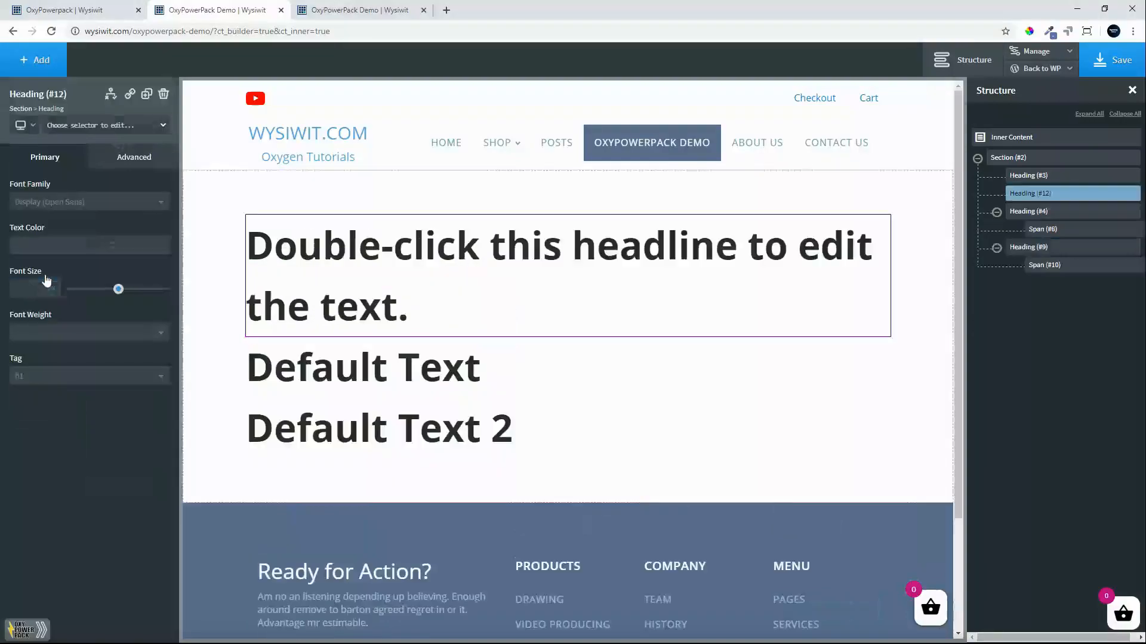
pyautogui.doubleClick(517, 257)
pyautogui.click(492, 247)
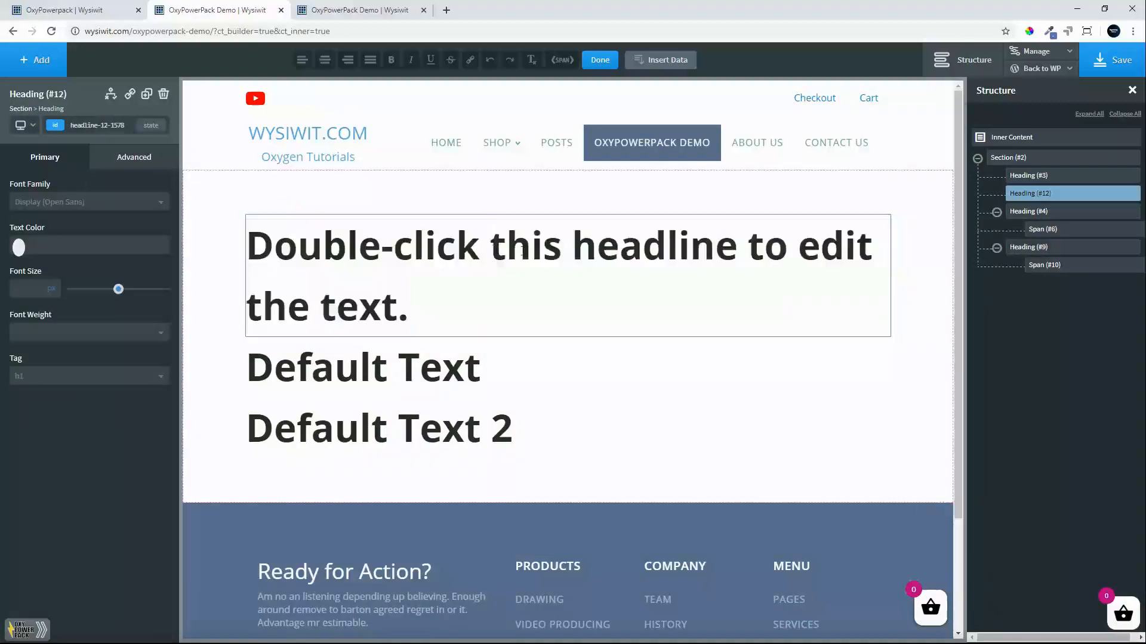
pyautogui.moveTo(521, 250); pyautogui.dragTo(744, 267)
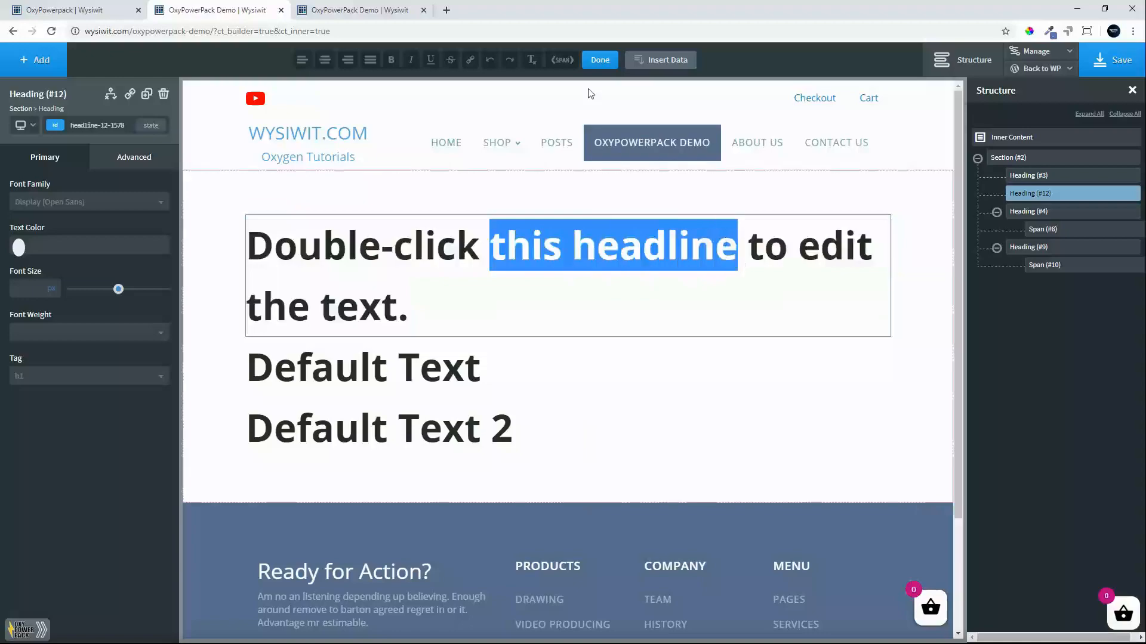
pyautogui.click(563, 60)
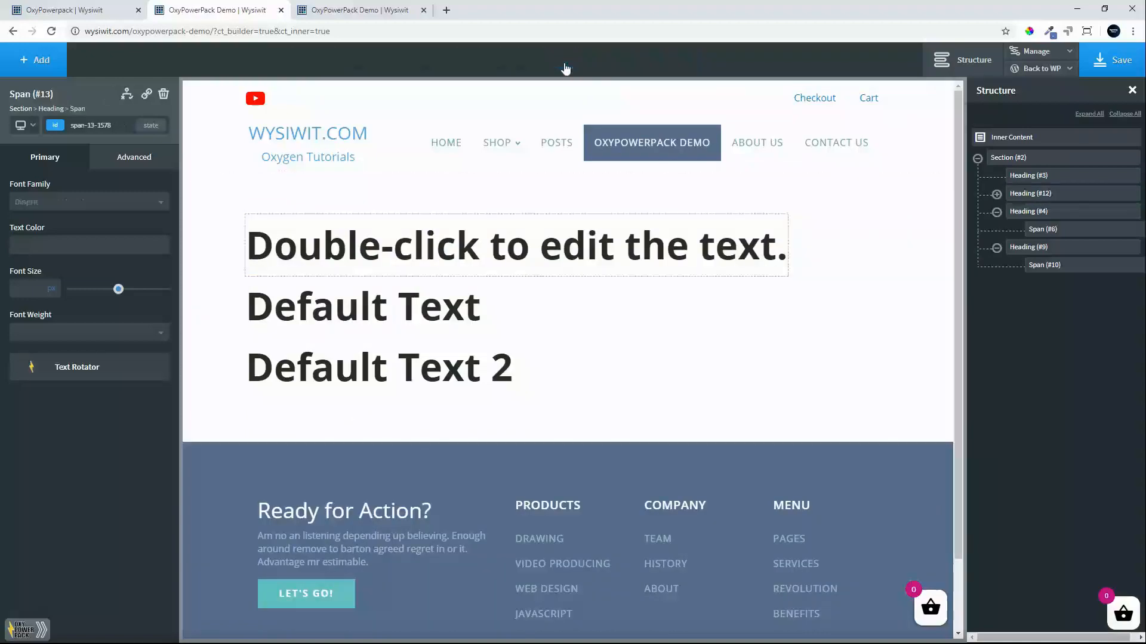
# Add "1 text", "2 text" and "3 text" to the "this headline" span's Text Rotator and close the rotator dialog.
pyautogui.click(60, 368)
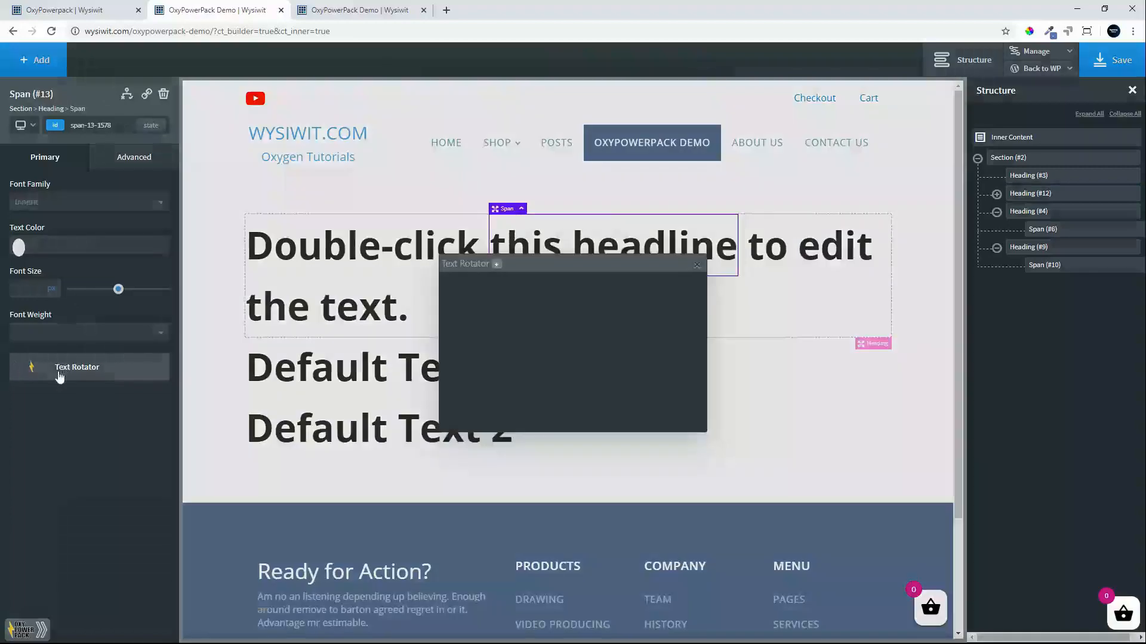
pyautogui.click(496, 264)
pyautogui.doubleClick(478, 305)
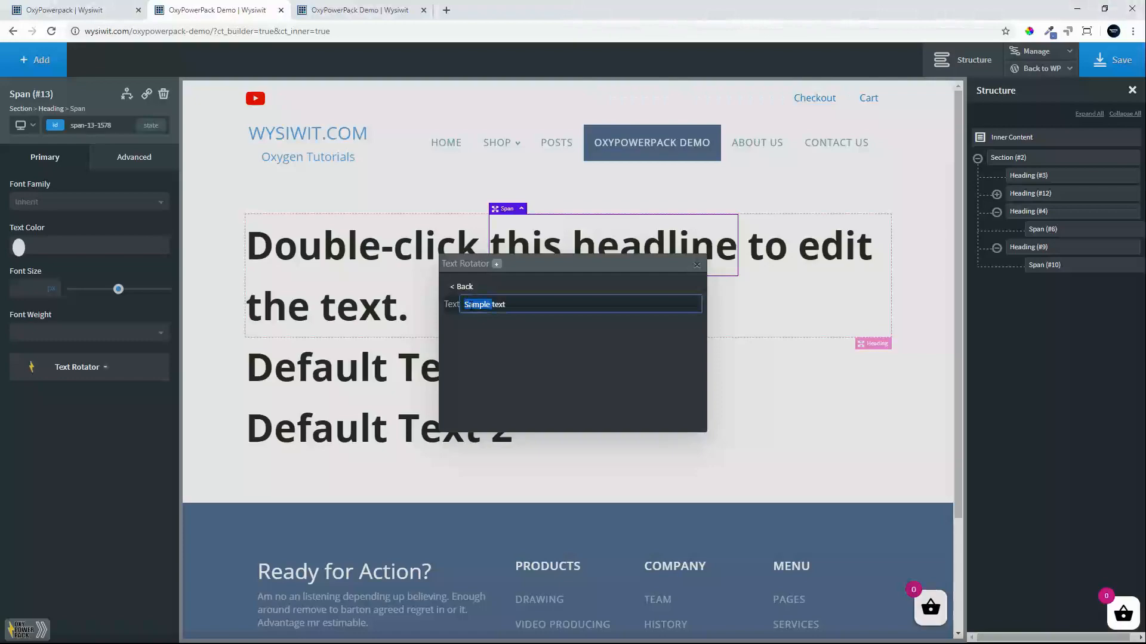
pyautogui.write('1')
pyautogui.click(496, 264)
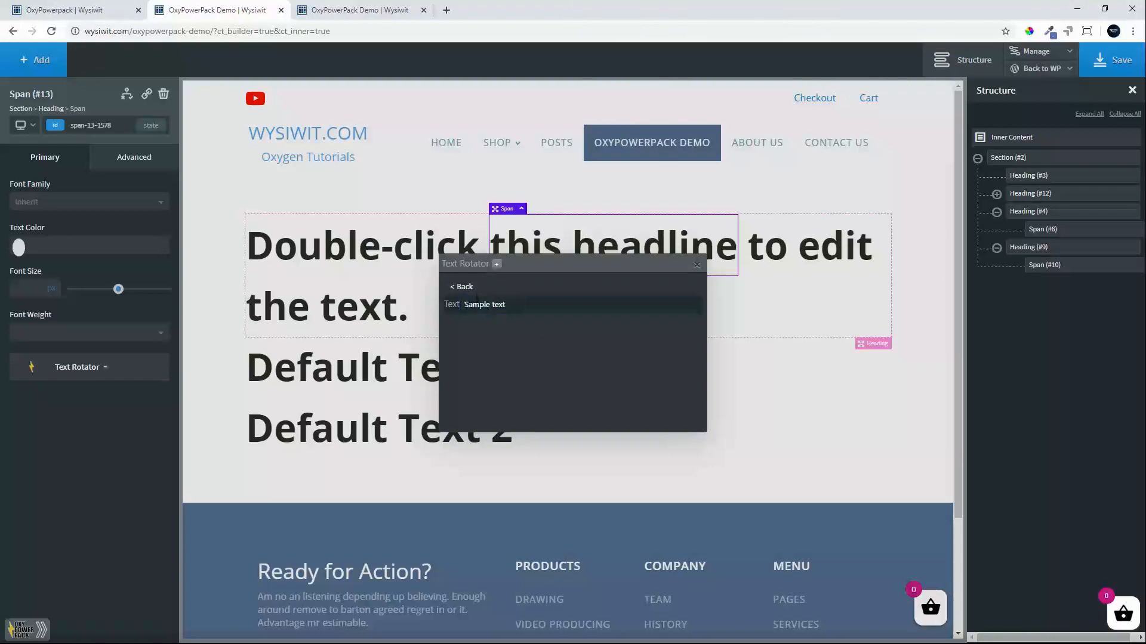
pyautogui.doubleClick(476, 305)
pyautogui.write('2')
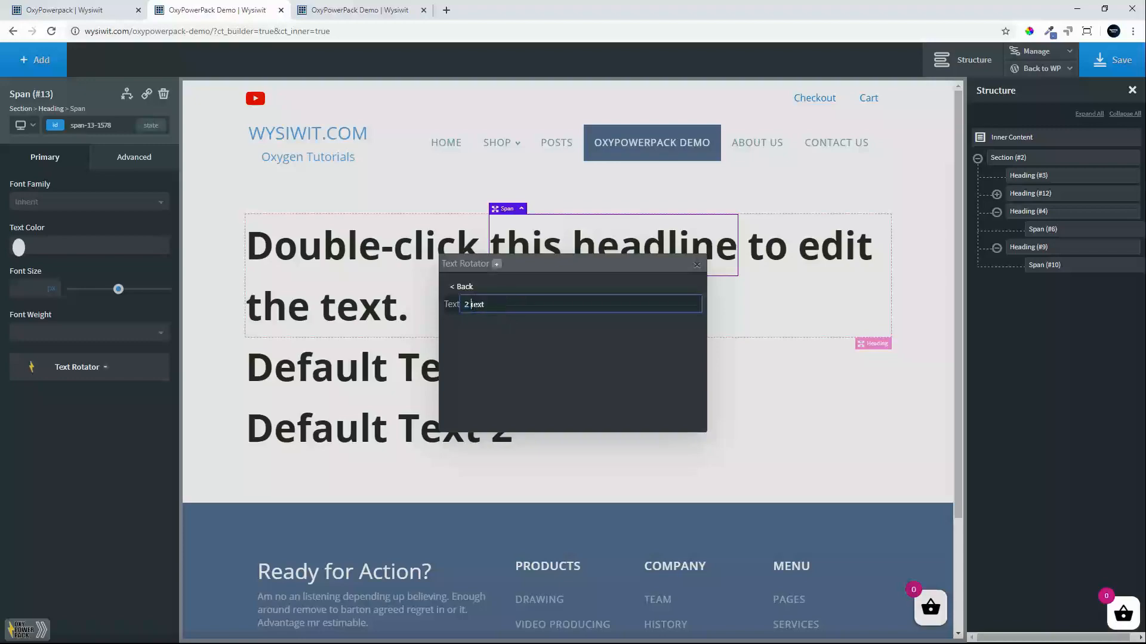
pyautogui.click(497, 264)
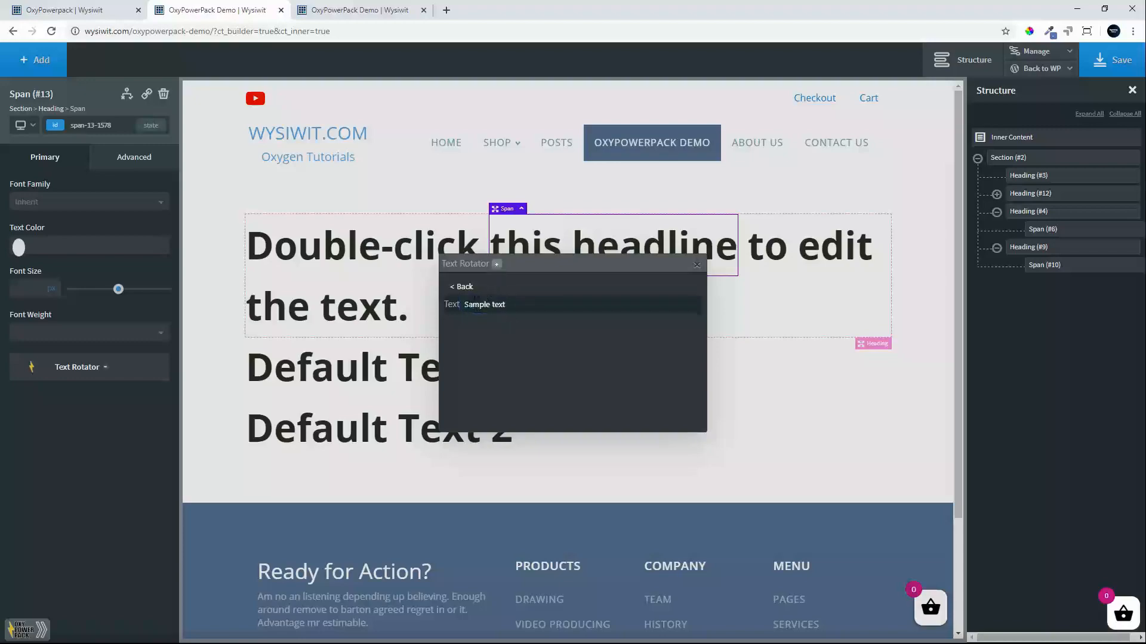
pyautogui.doubleClick(478, 305)
pyautogui.write('3')
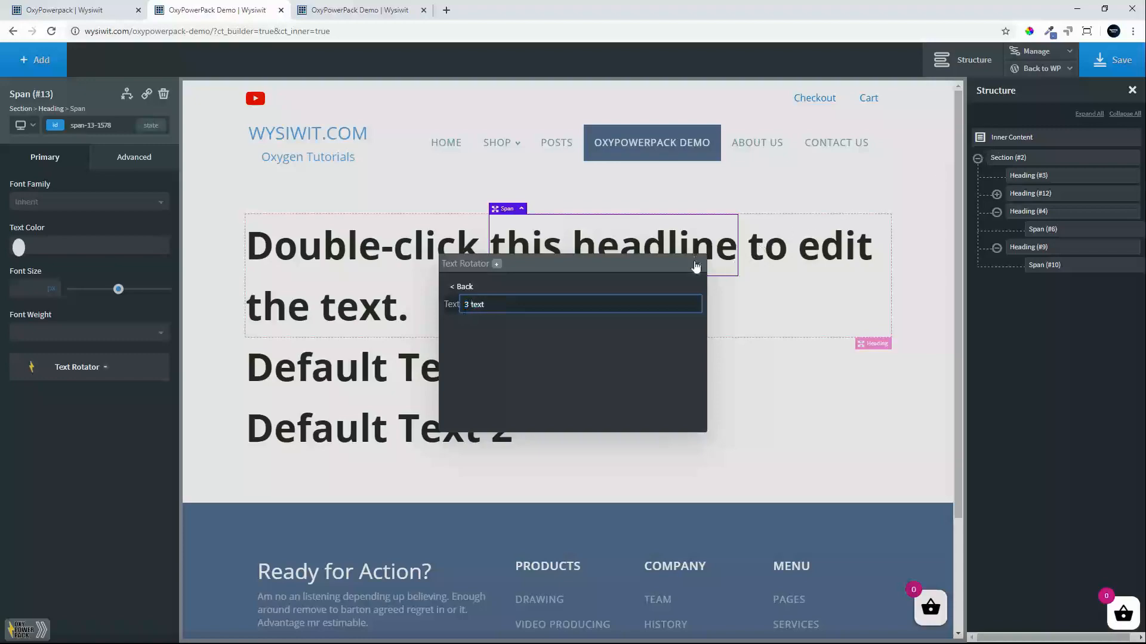
pyautogui.click(460, 286)
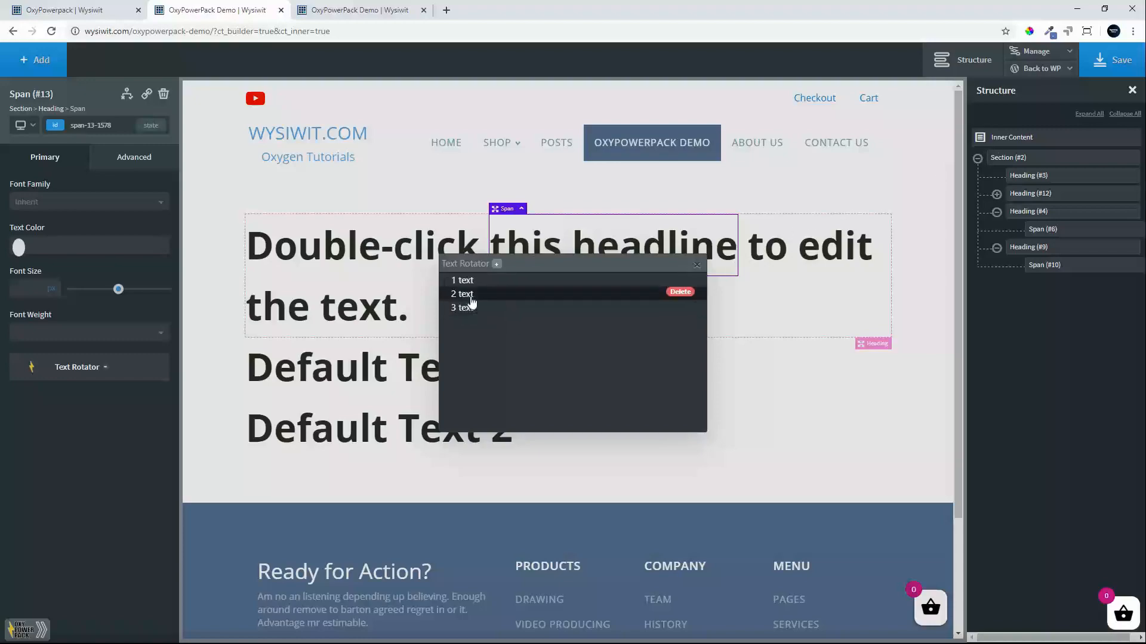
pyautogui.click(696, 265)
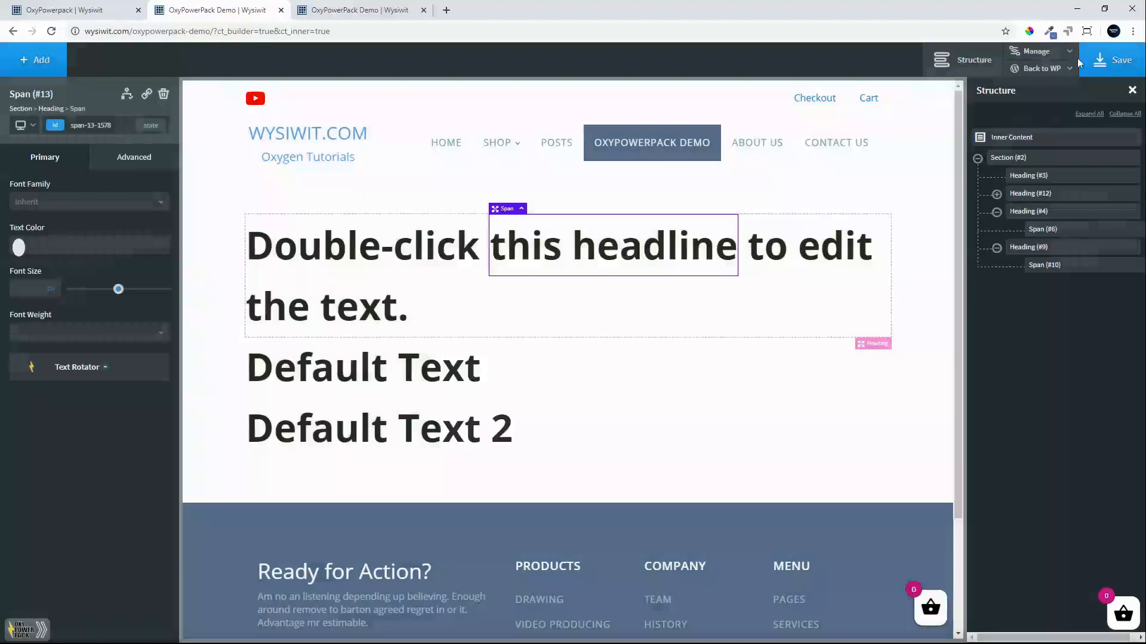
# Save the page and reload the frontend tab to check the text rotating in the middle of the new heading.
pyautogui.click(1101, 57)
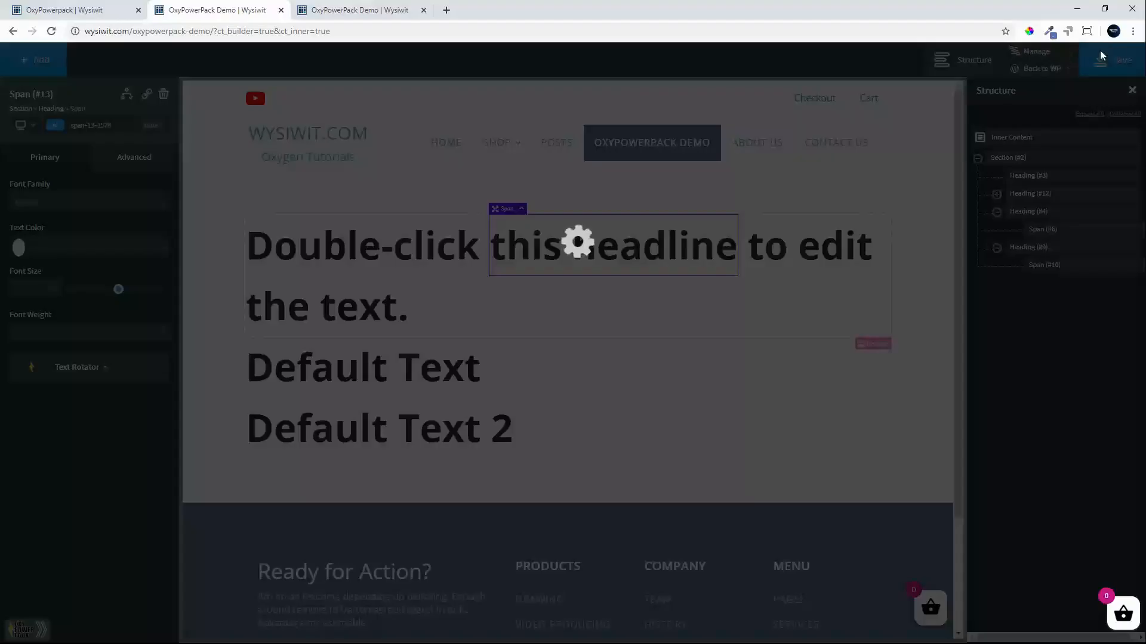
pyautogui.click(343, 9)
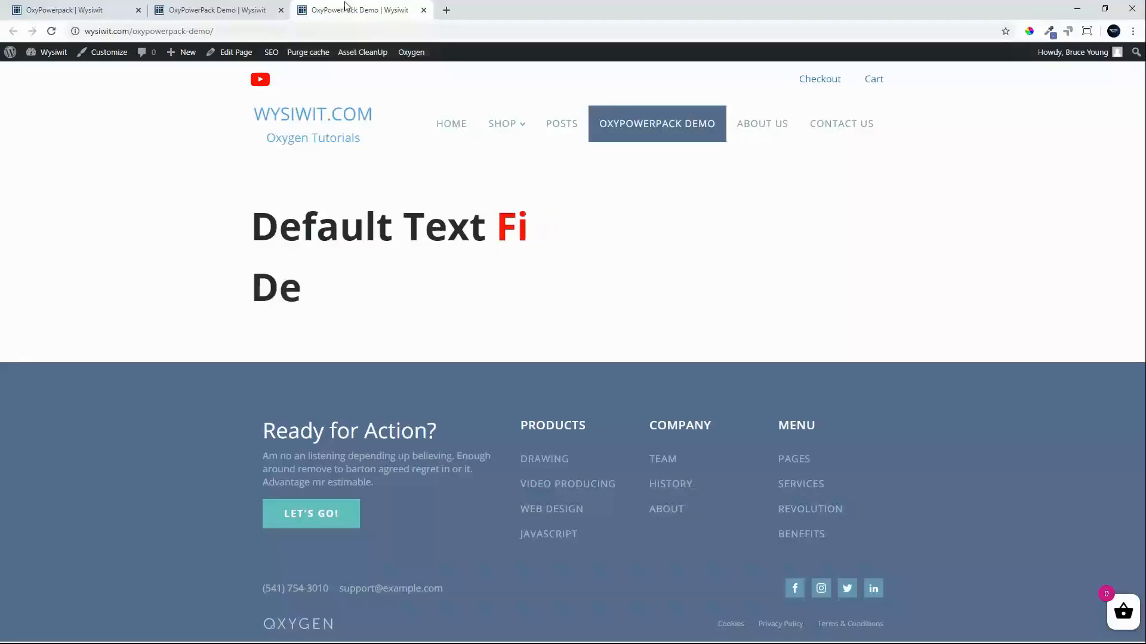
pyautogui.click(74, 31)
pyautogui.click(52, 31)
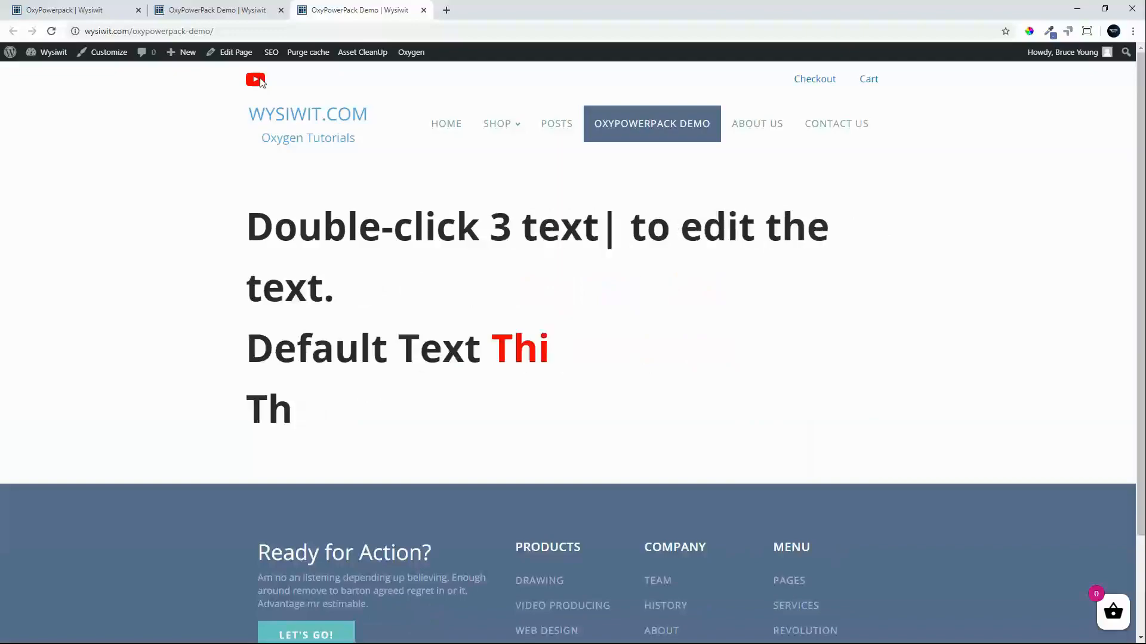
# Back in the editor tab, remove the space between "this headline" and "to edit" in the first heading.
pyautogui.click(205, 15)
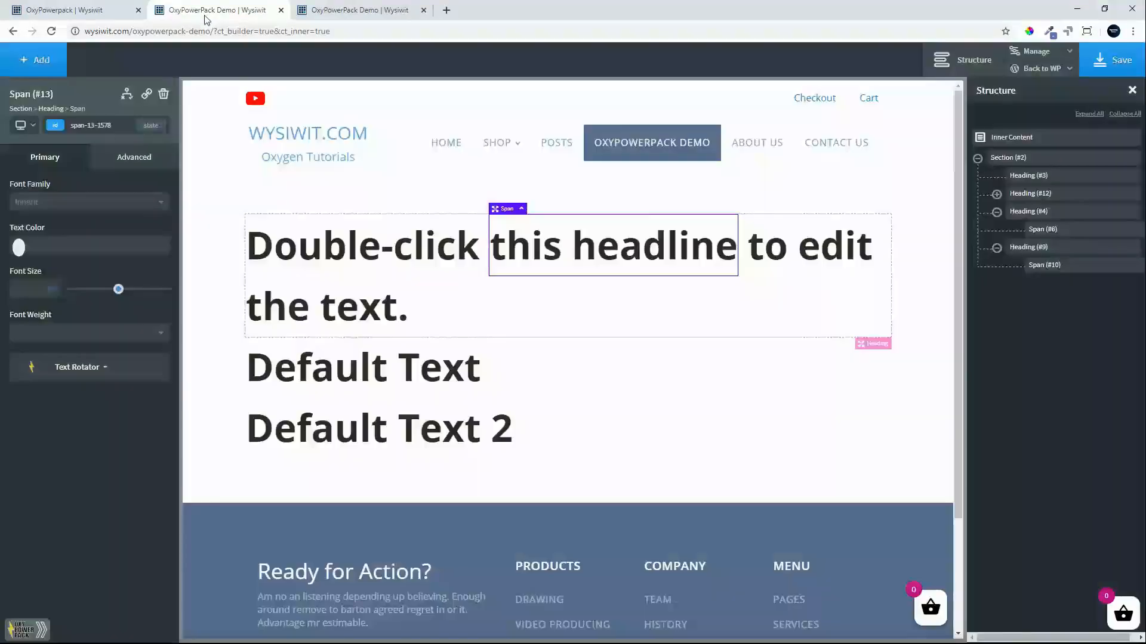
pyautogui.click(753, 253)
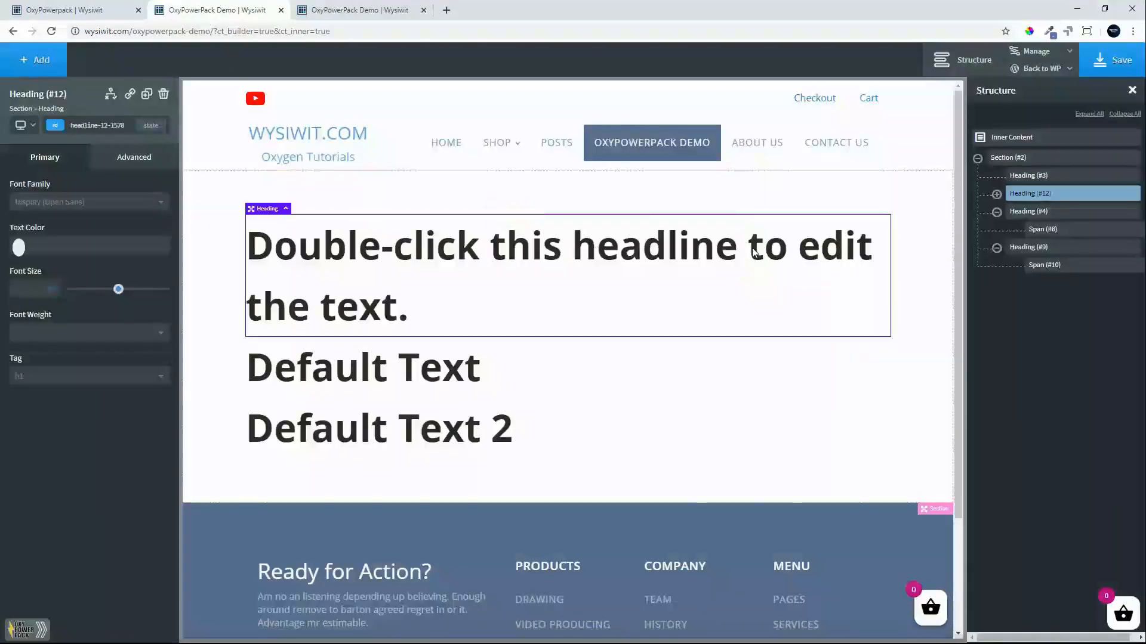
pyautogui.doubleClick(753, 252)
pyautogui.click(753, 252)
pyautogui.press('BackSpace')
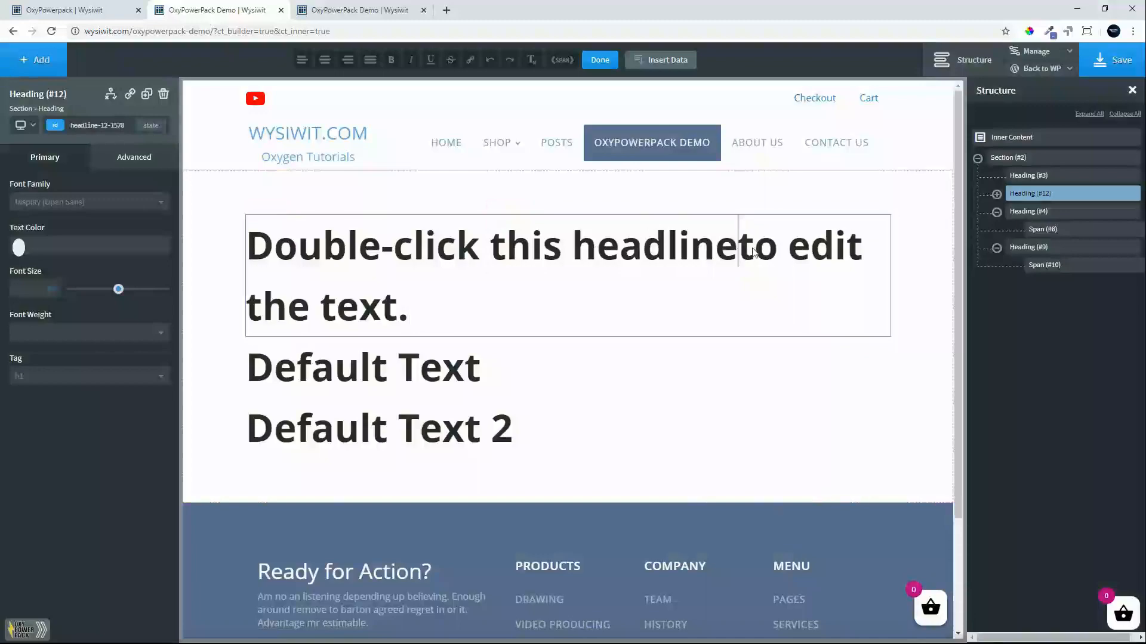
# Set the text color of the "this headline" span to the global color Blue.
pyautogui.click(996, 194)
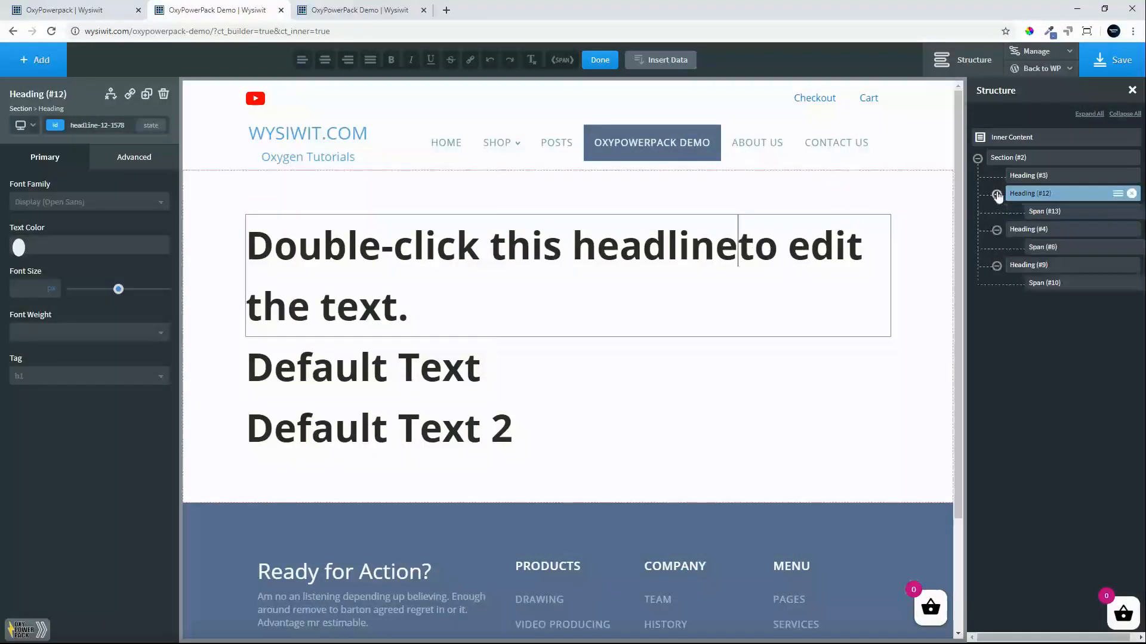
pyautogui.click(1069, 218)
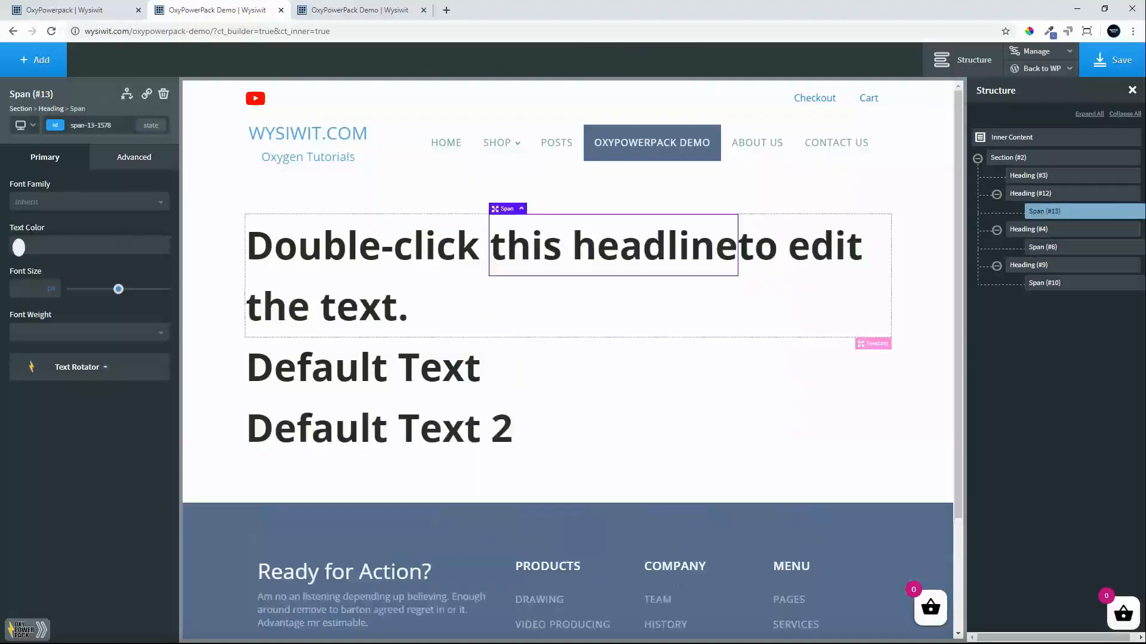
pyautogui.click(18, 248)
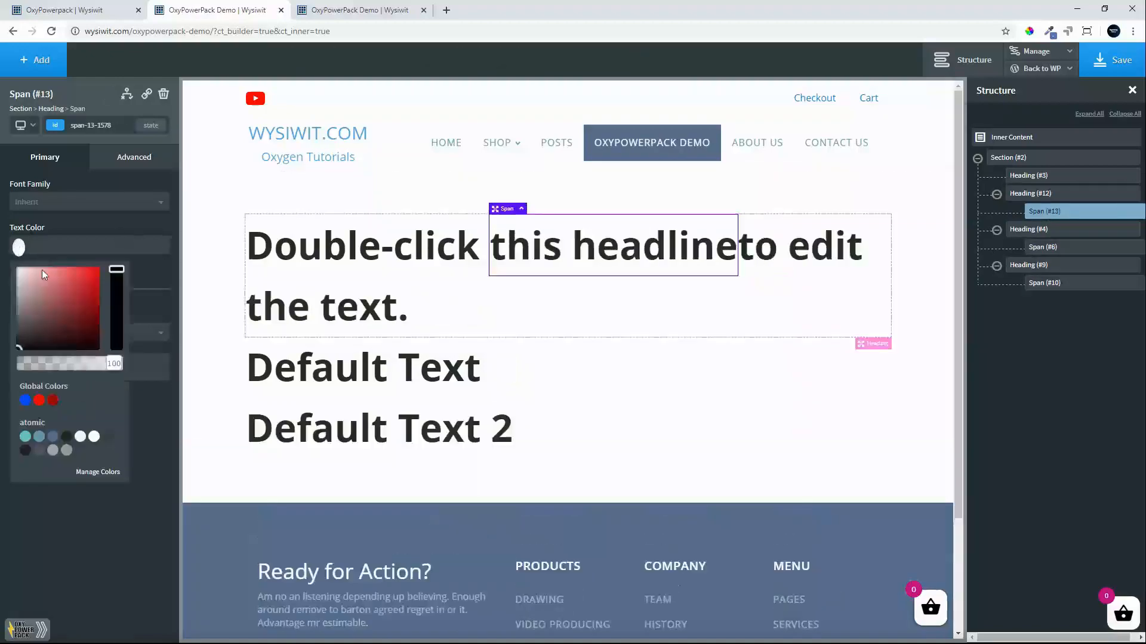
pyautogui.click(25, 400)
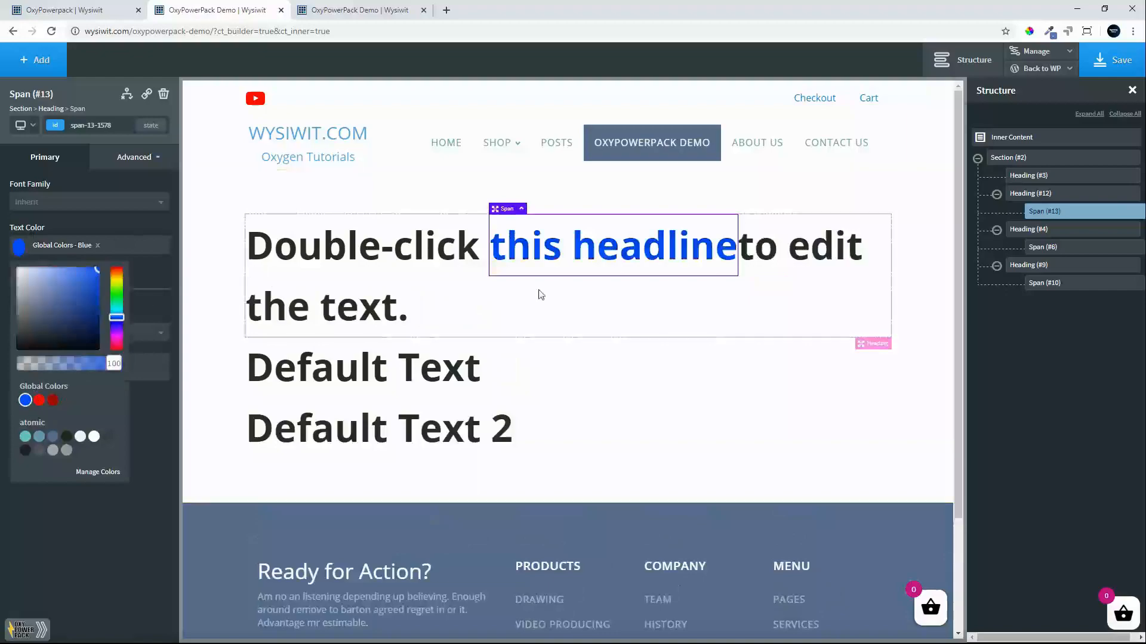
# Give the "this headline" span a text shadow colored near-black at 50% opacity, rgba(2,2,2,0.5).
pyautogui.click(132, 165)
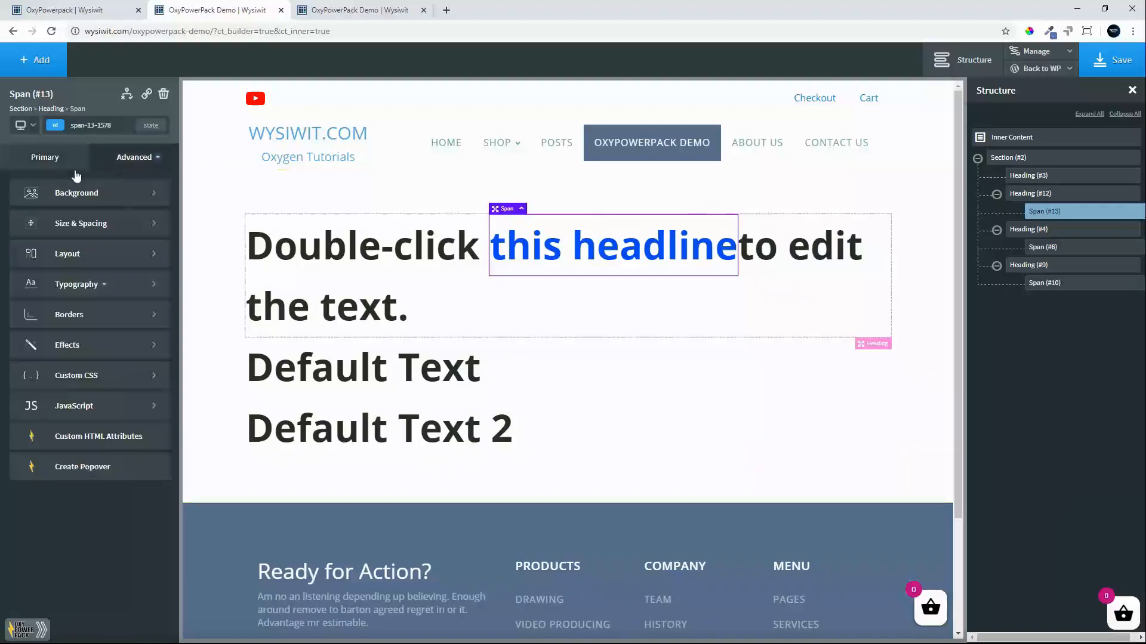
pyautogui.click(55, 352)
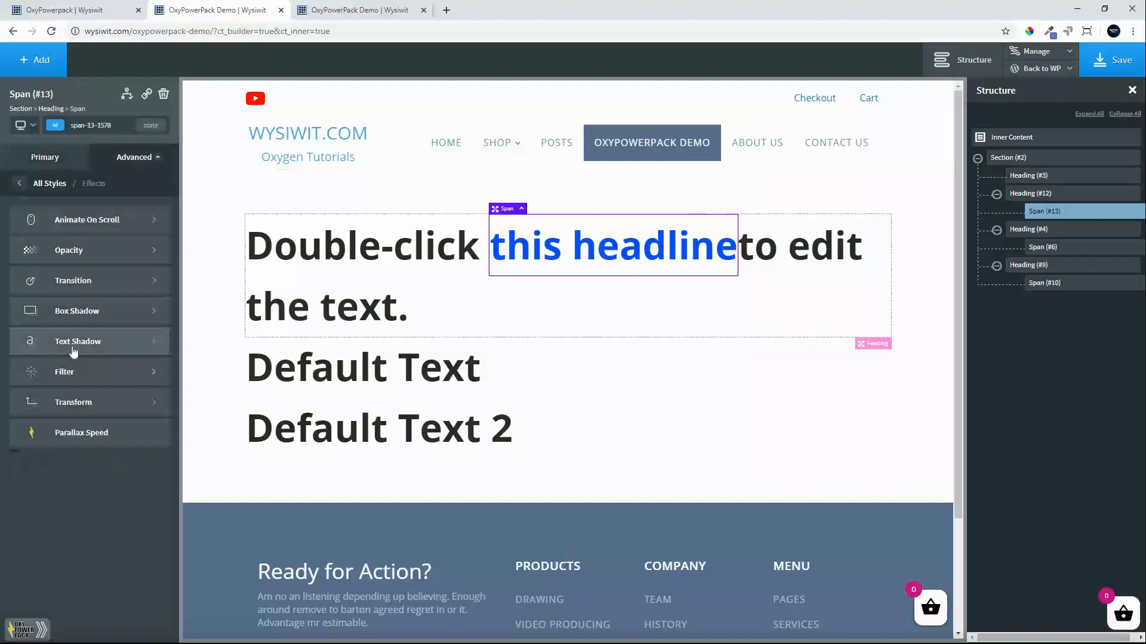
pyautogui.click(60, 340)
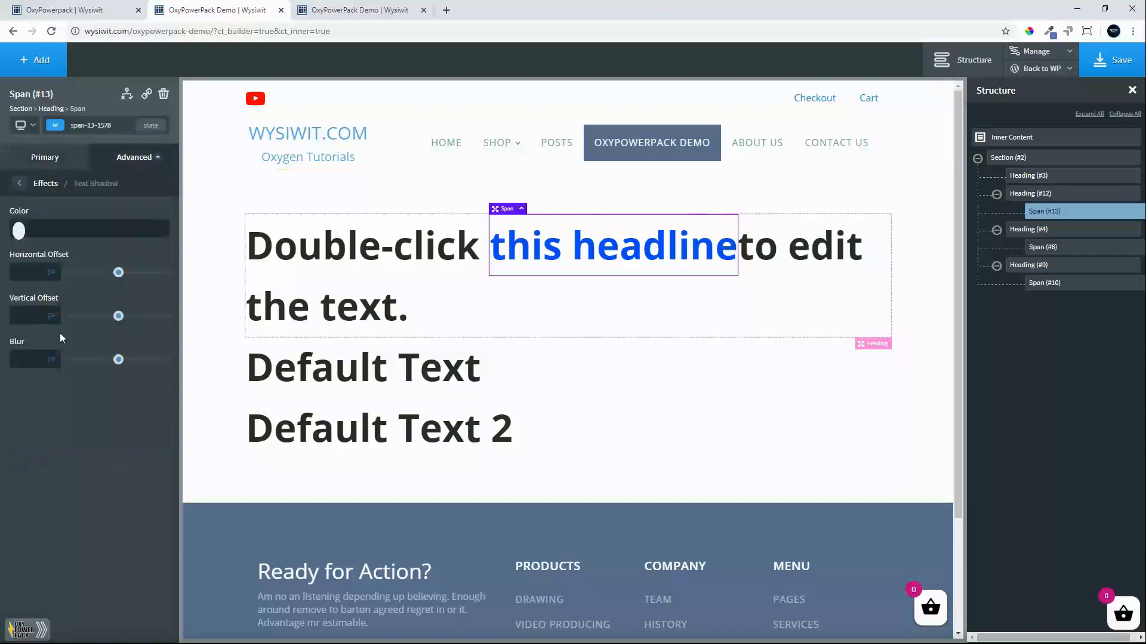
pyautogui.click(19, 231)
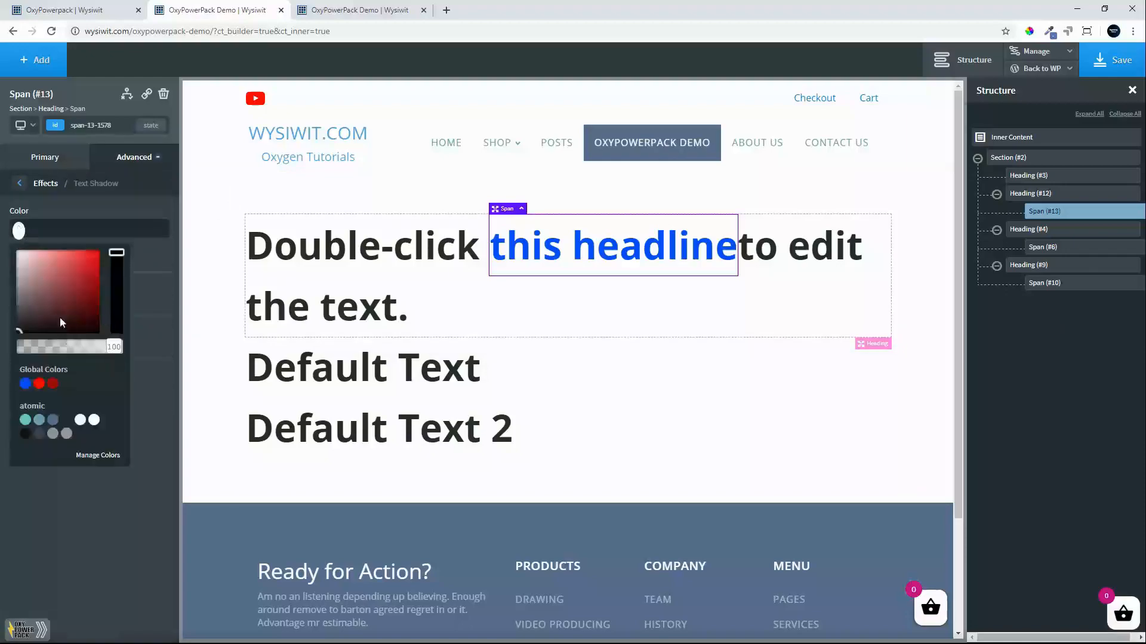
pyautogui.click(19, 331)
pyautogui.click(4, 332)
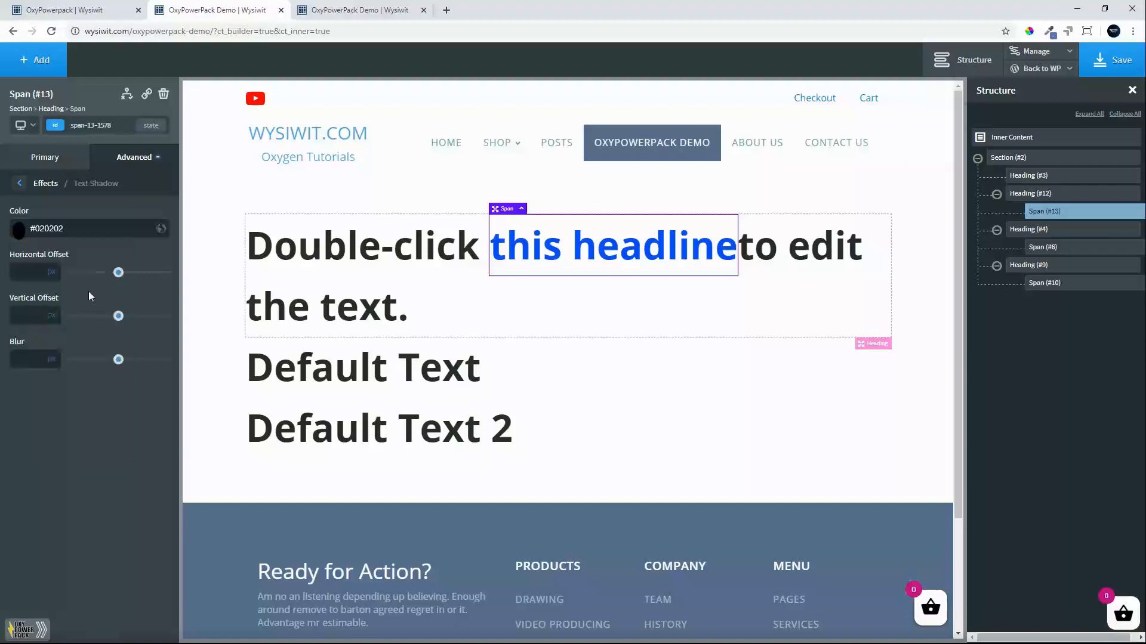
pyautogui.click(19, 231)
pyautogui.moveTo(60, 353)
pyautogui.mouseDown()
pyautogui.moveTo(47, 353)
pyautogui.moveTo(69, 352)
pyautogui.mouseUp()
pyautogui.click(59, 474)
# Set the text shadow's horizontal offset to 0 px, vertical offset to 5 px and blur to 10 px.
pyautogui.write('0')
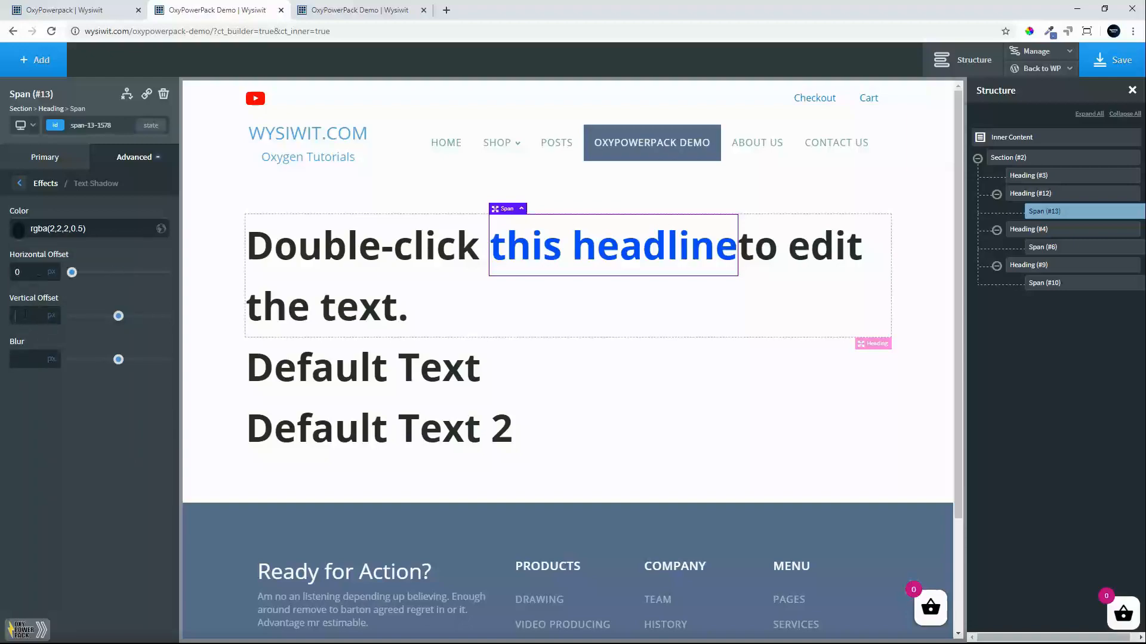
pyautogui.write('5')
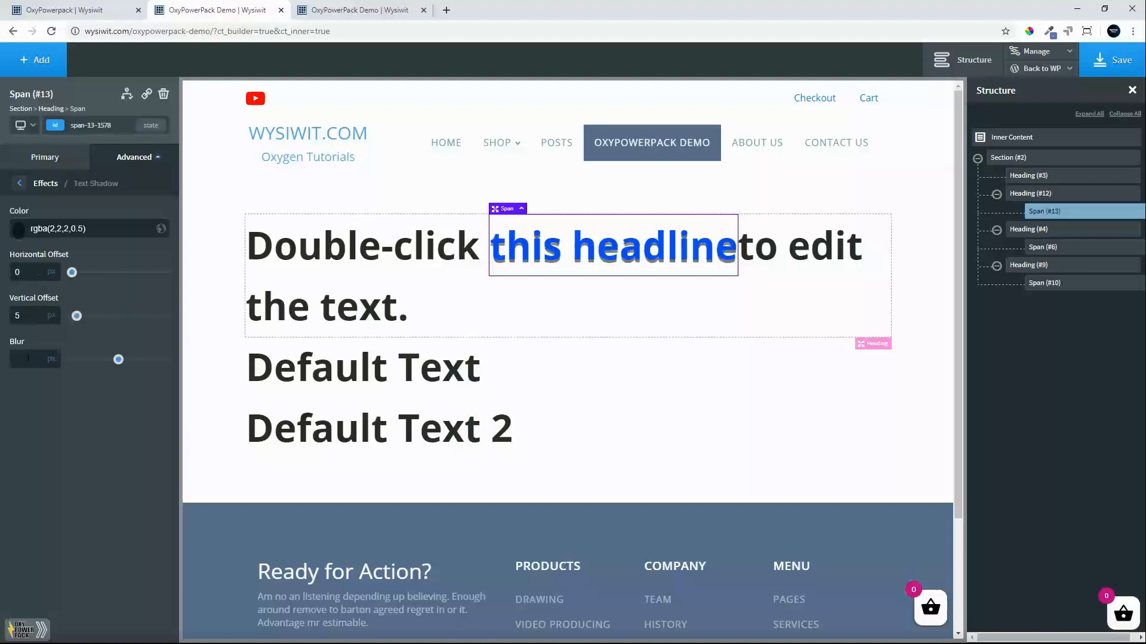
pyautogui.write('10')
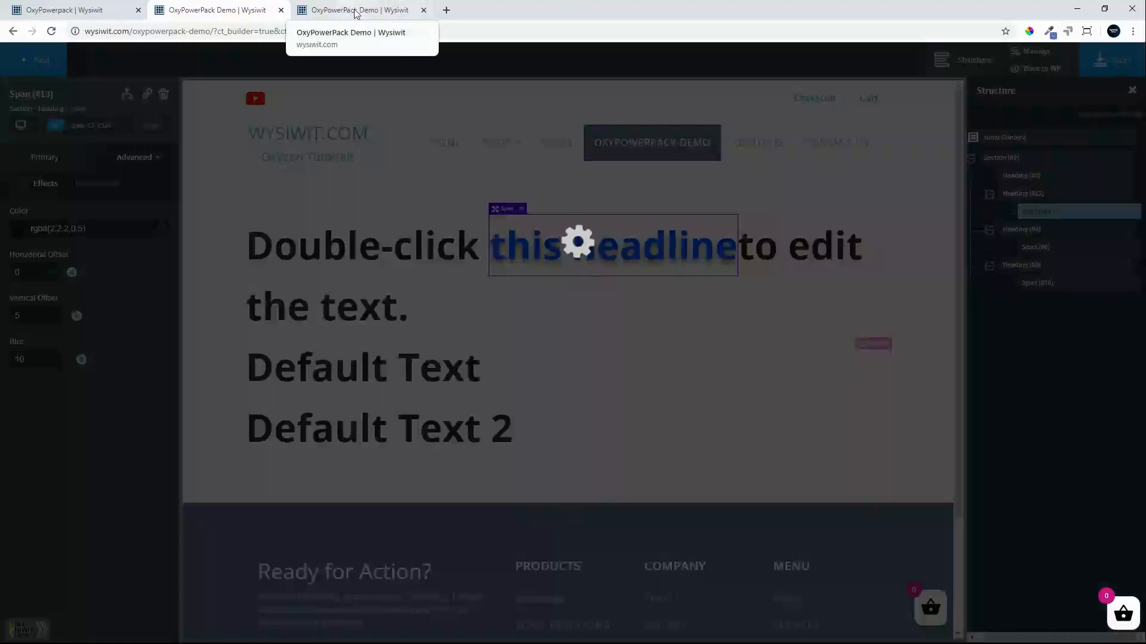
# Reload the frontend tab to check the color and shadow of the first heading's rotating text.
pyautogui.click(355, 12)
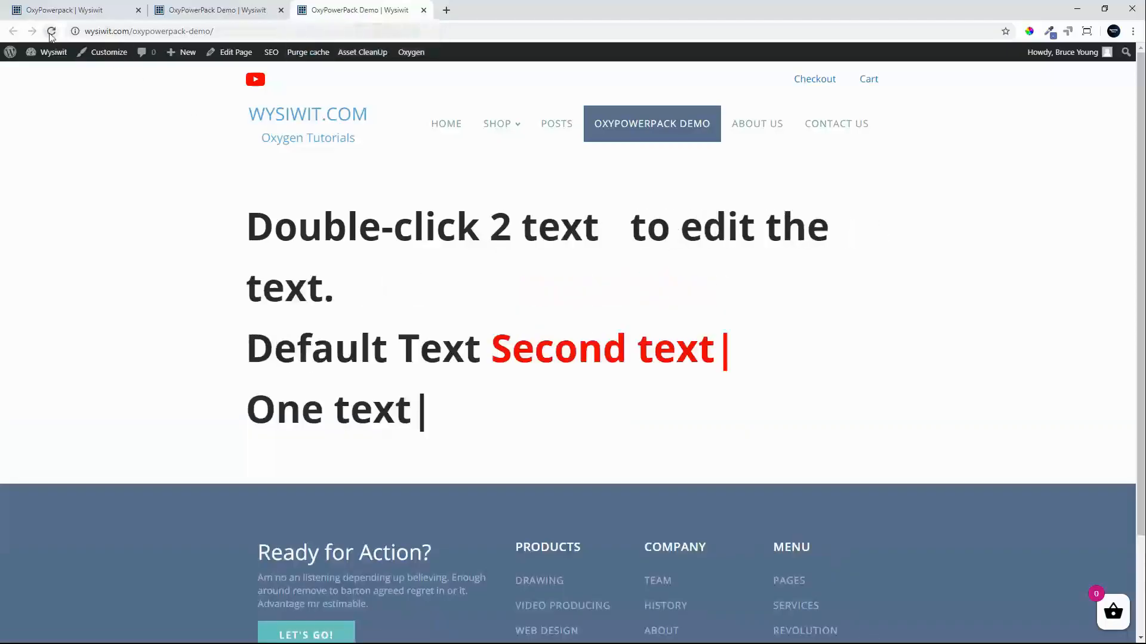
pyautogui.click(51, 31)
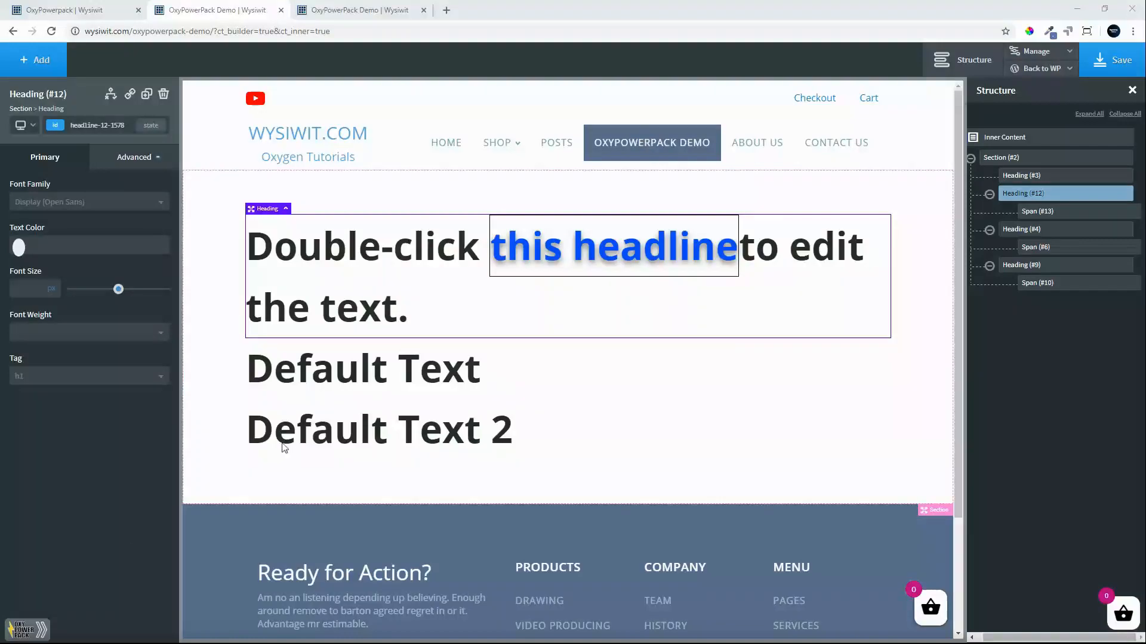
# Delete the "Default Text" heading and the "Default Text 2" span below it.
pyautogui.click(451, 371)
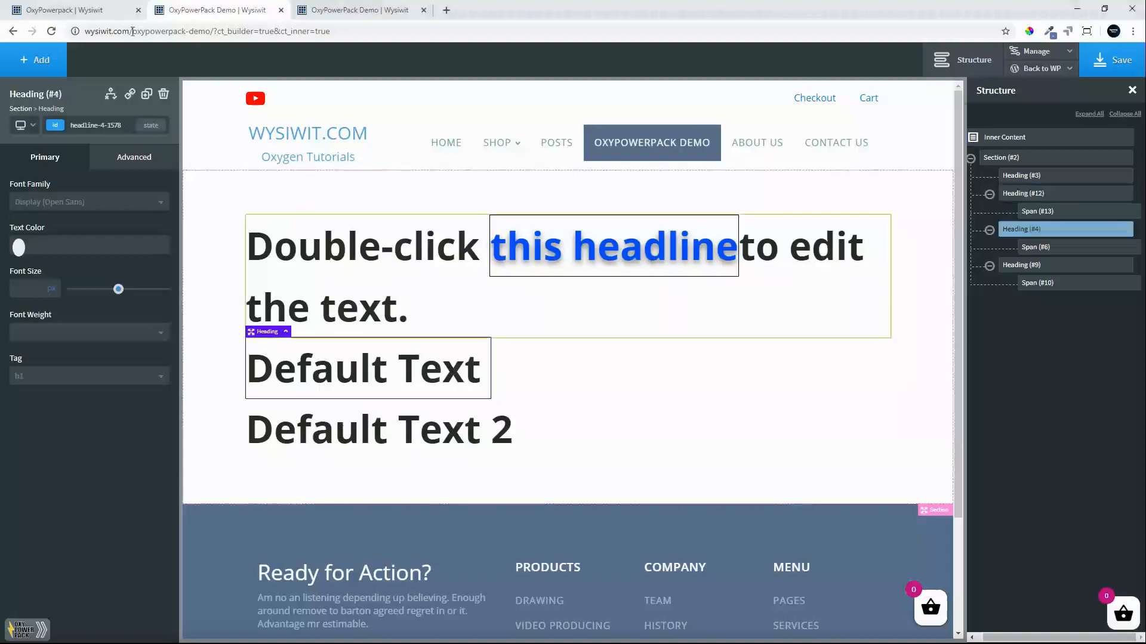
pyautogui.click(163, 95)
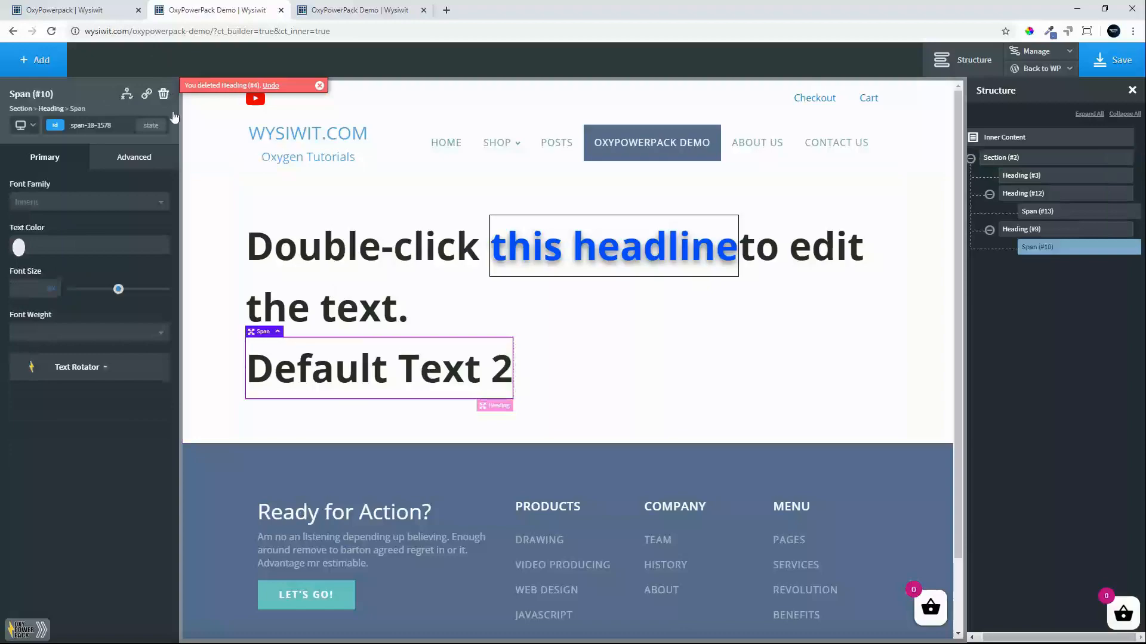
pyautogui.click(165, 96)
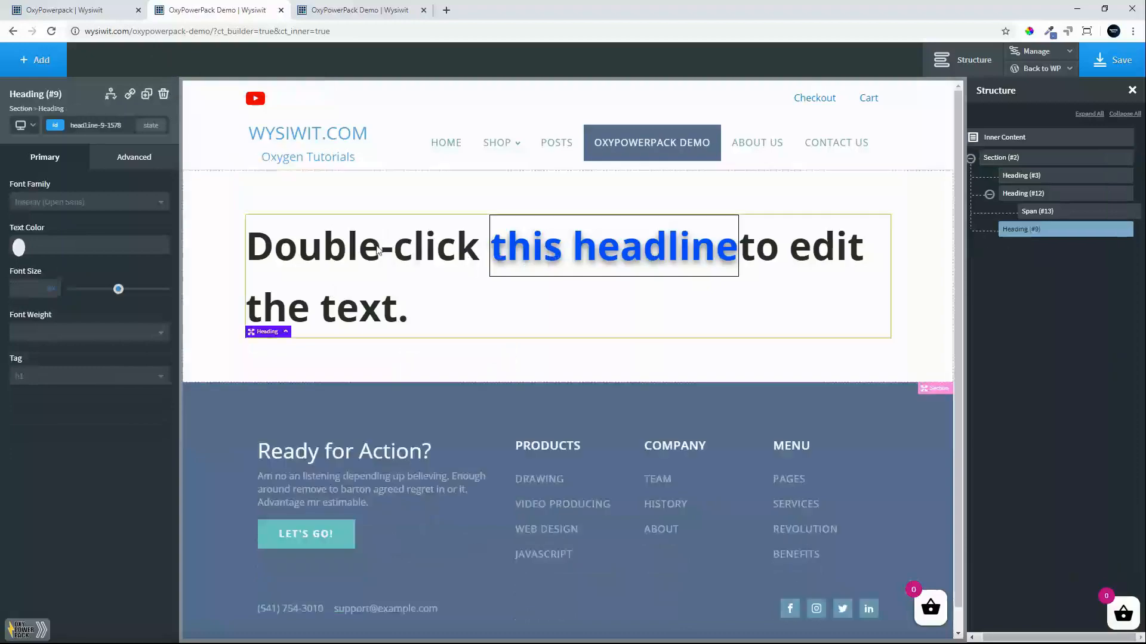
# Set the remaining heading's font size to 20 px and its "this headline" span's font size to 40 px.
pyautogui.click(571, 274)
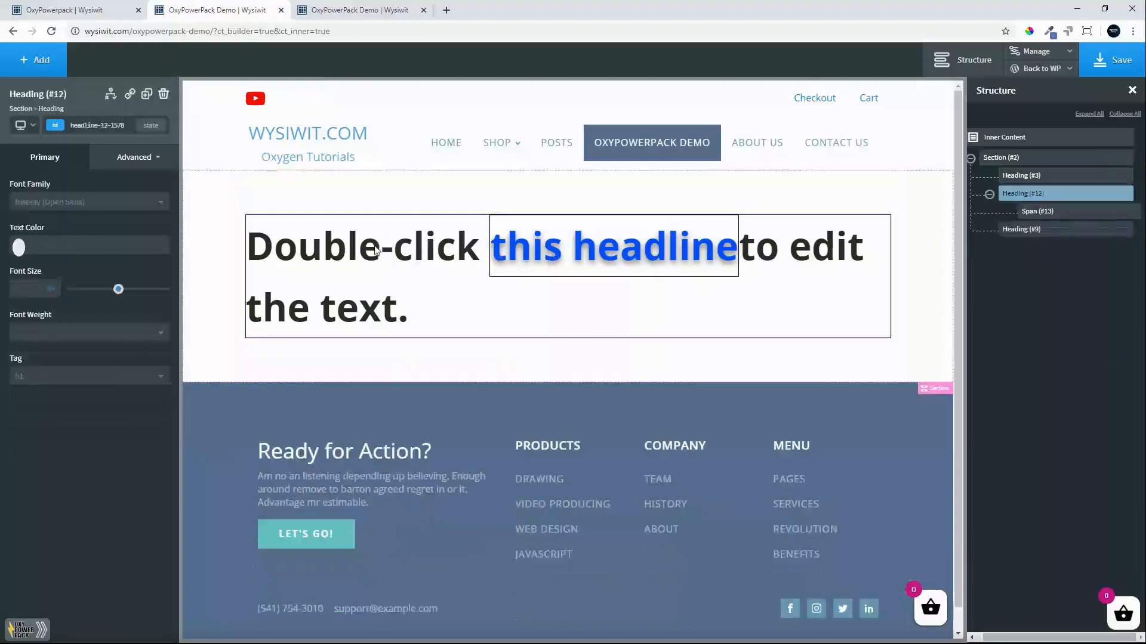
pyautogui.click(18, 289)
pyautogui.write('20')
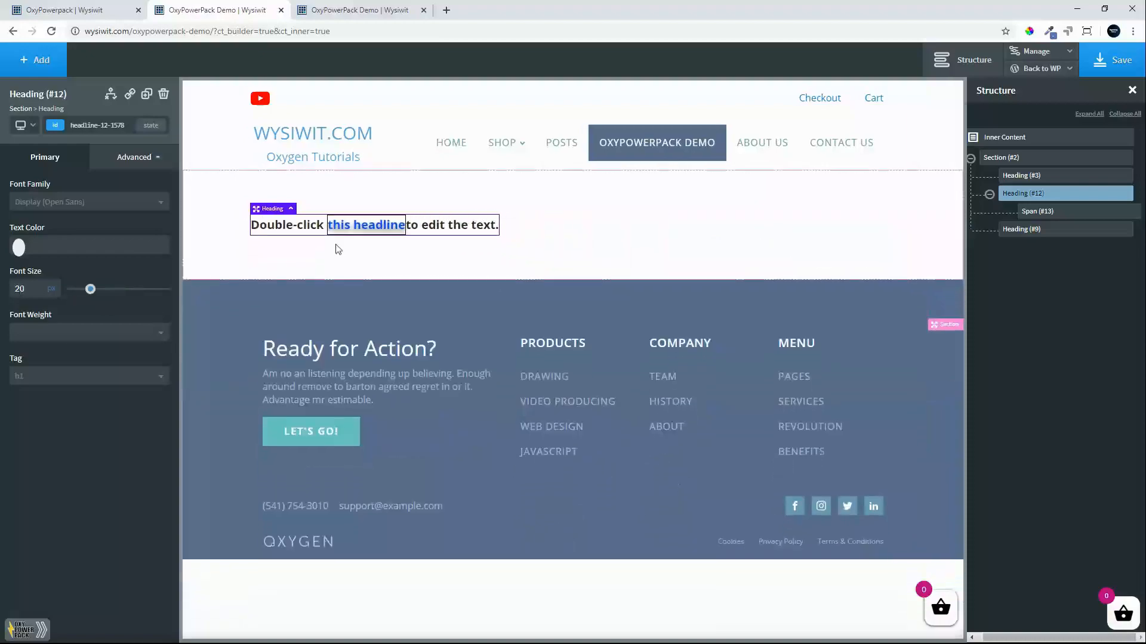
pyautogui.click(358, 229)
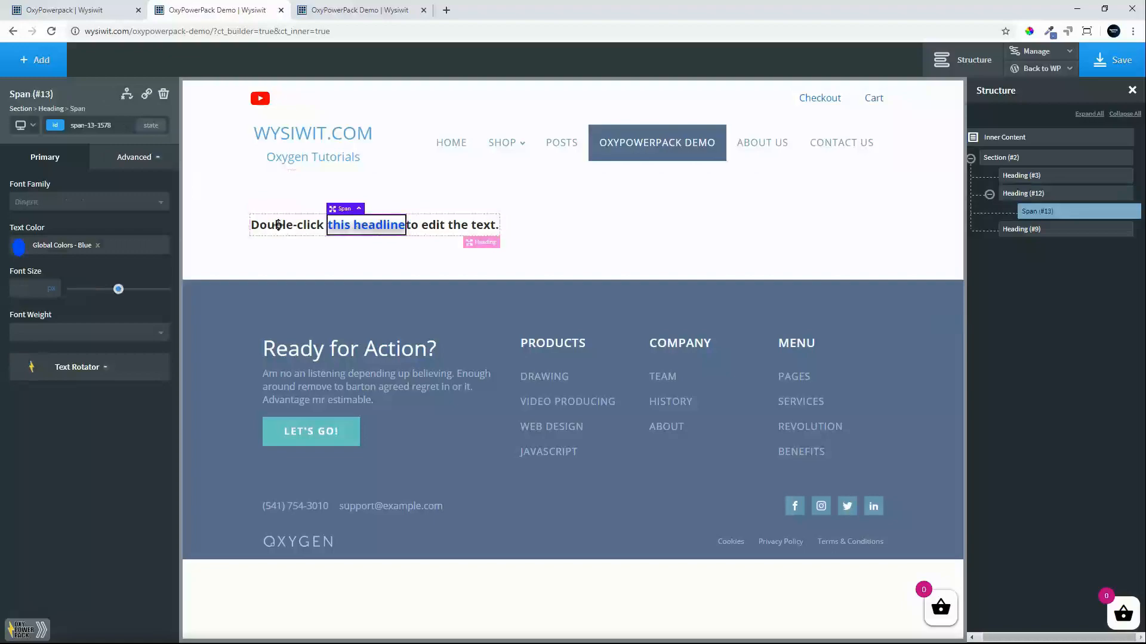
pyautogui.click(29, 289)
pyautogui.write('40')
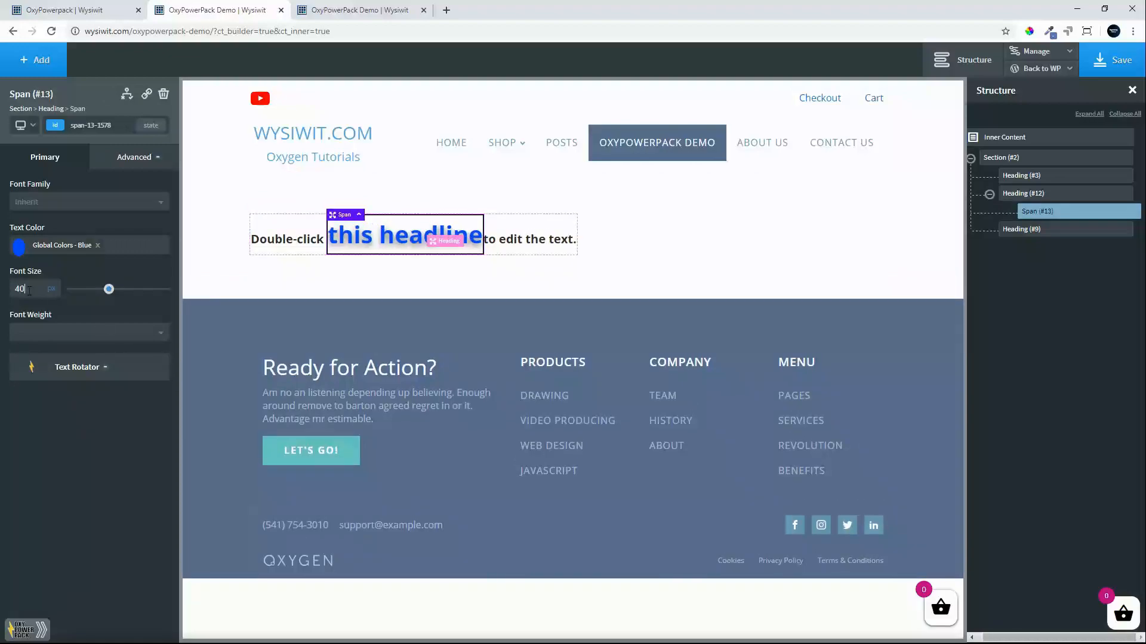
# Set the background color of the "this headline" span to #f7f7f7.
pyautogui.click(134, 156)
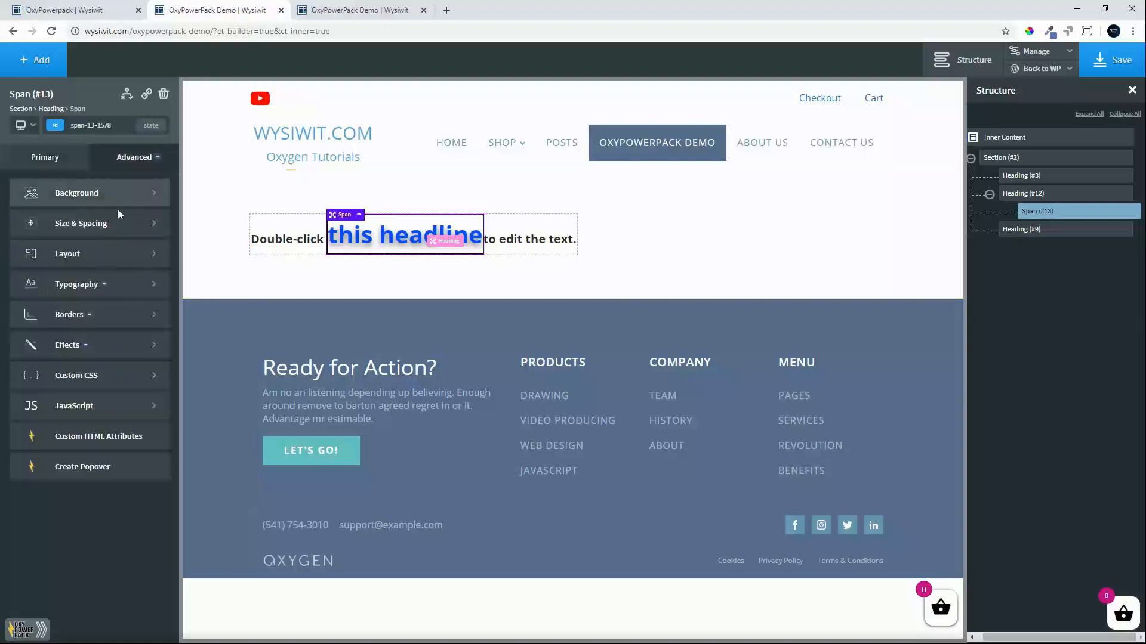
pyautogui.click(94, 192)
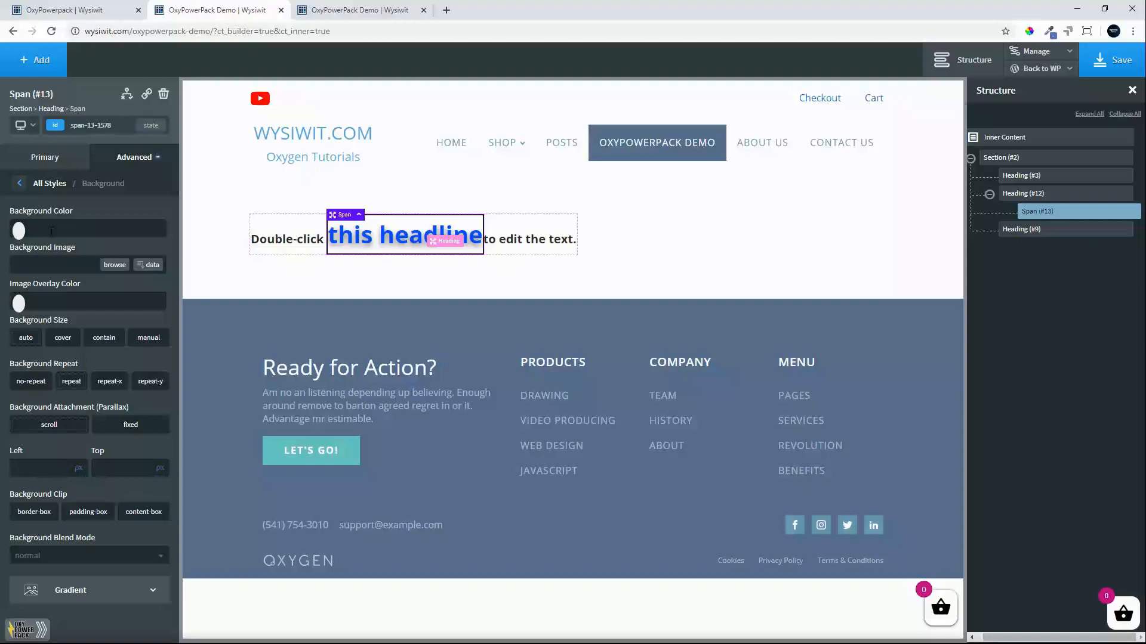
pyautogui.click(51, 231)
pyautogui.write('#')
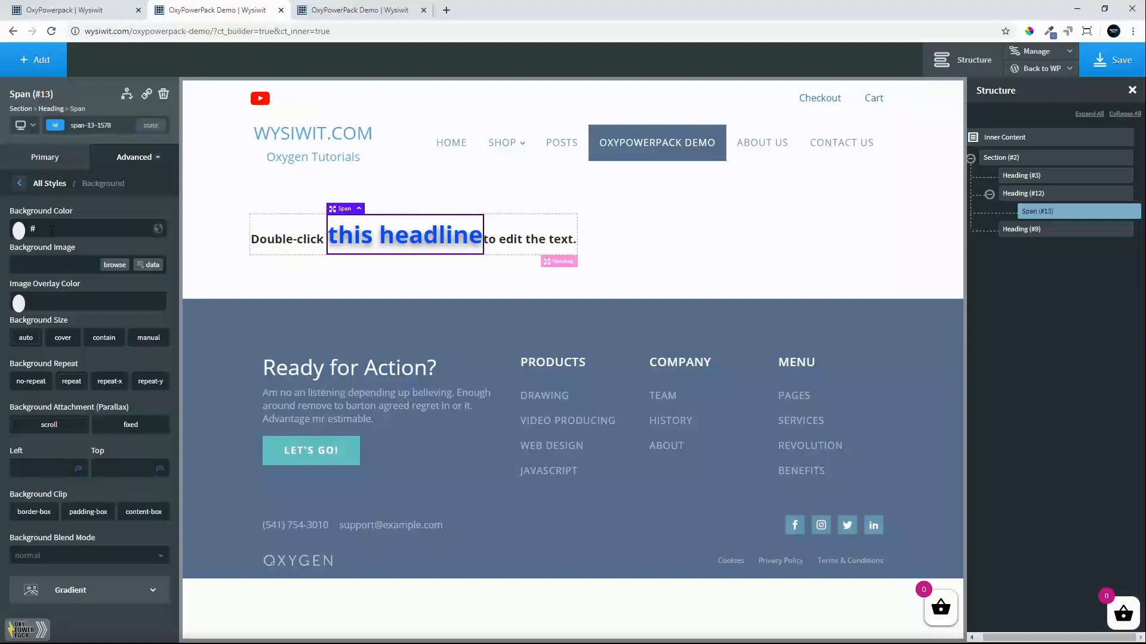
pyautogui.write('f7f7f7')
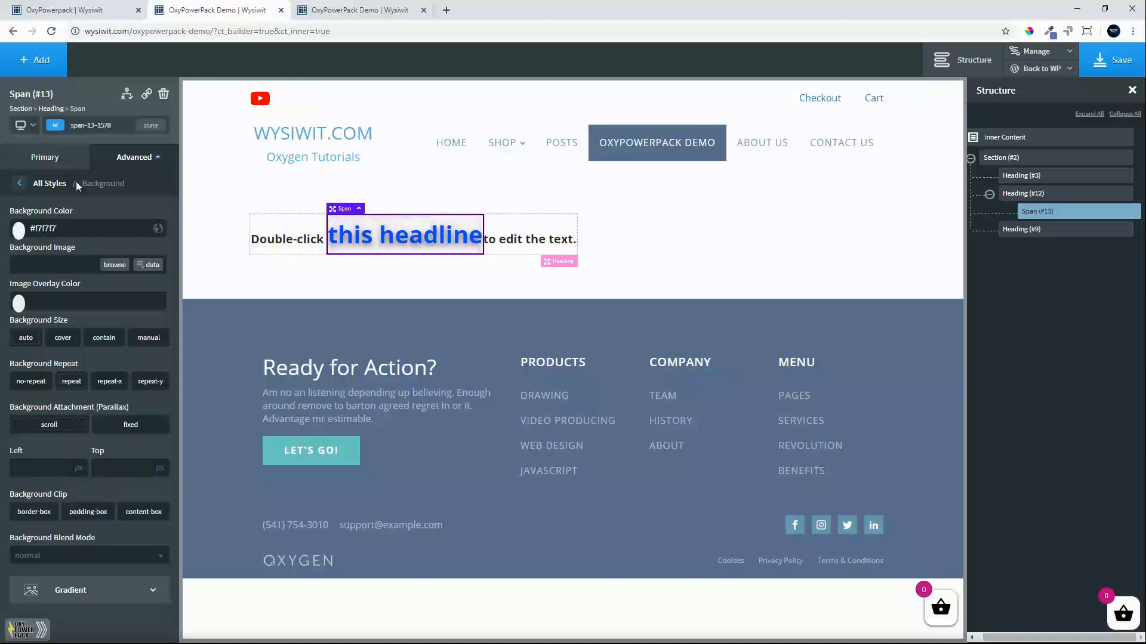
pyautogui.click(19, 183)
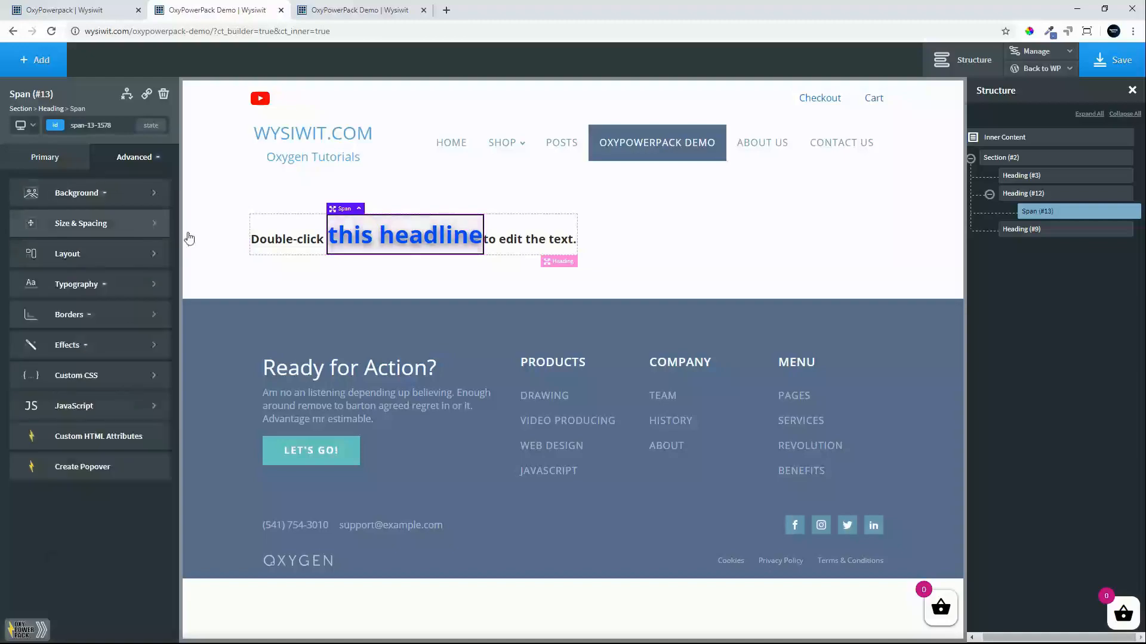
# Give the span a solid 1 px border in #000000 with a border radius of 5 px.
pyautogui.click(97, 318)
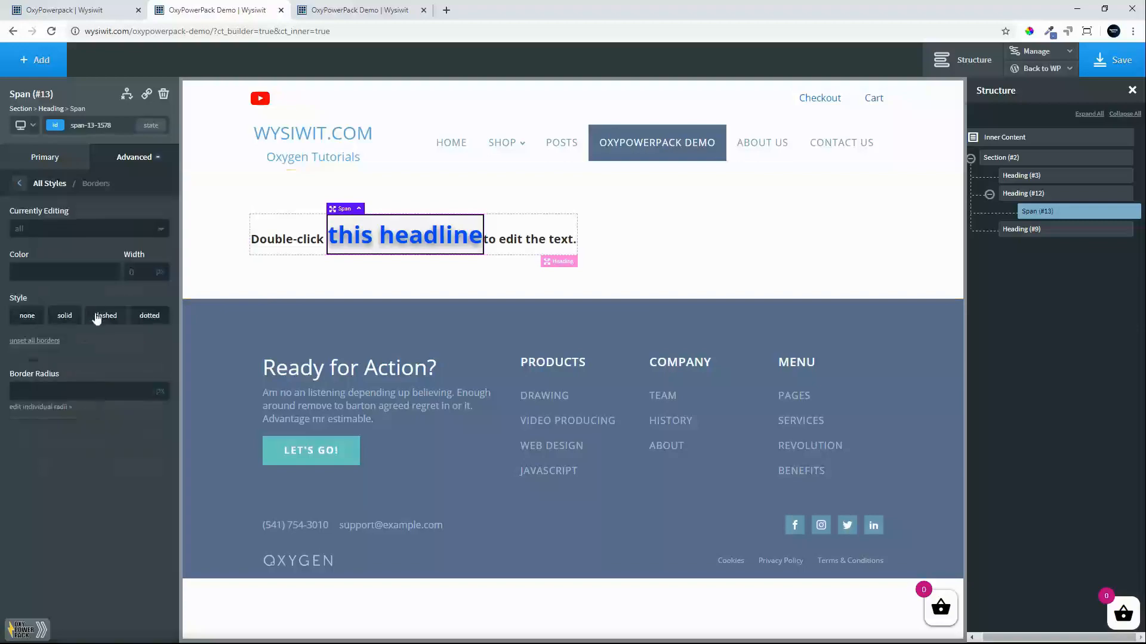
pyautogui.click(18, 275)
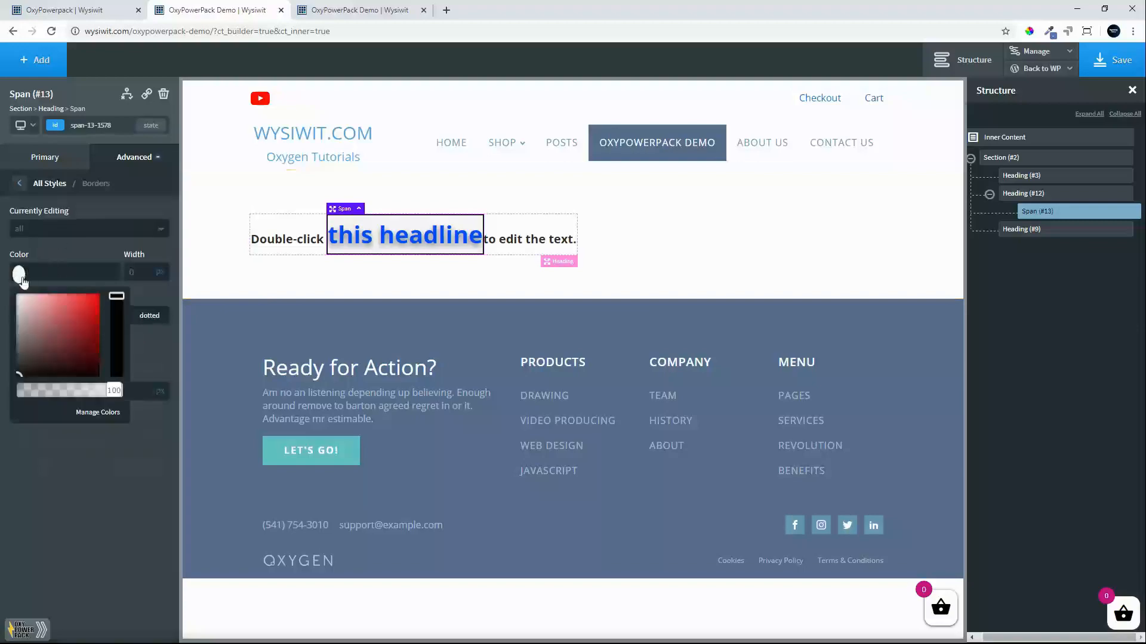
pyautogui.click(42, 517)
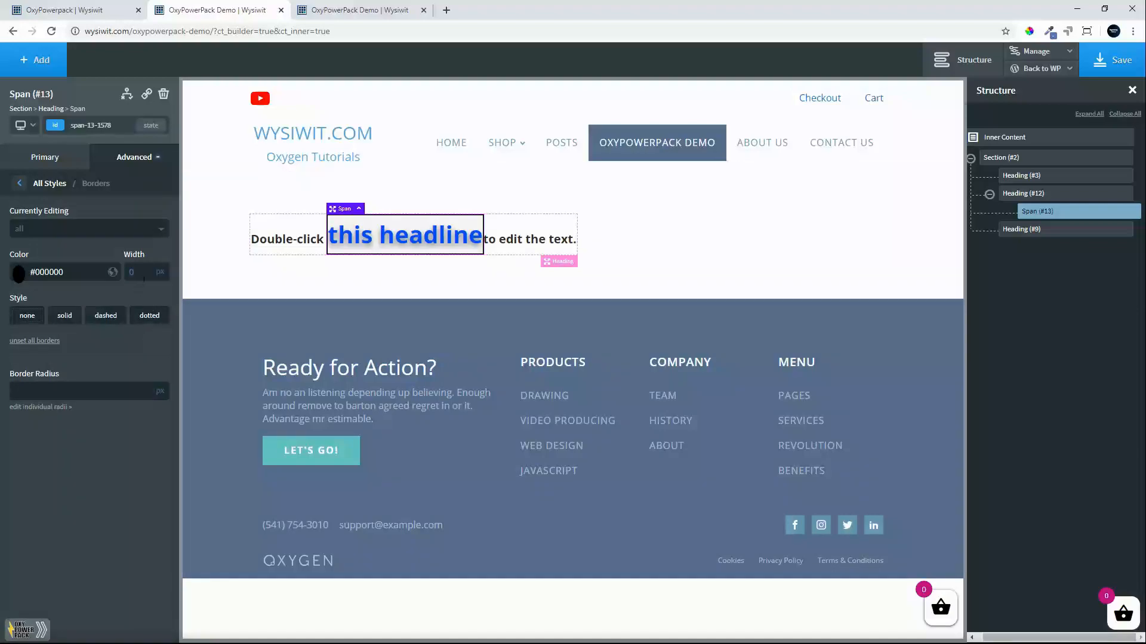
pyautogui.click(65, 317)
pyautogui.click(19, 185)
# Set the span's left and right margins to 10 px each.
pyautogui.click(77, 225)
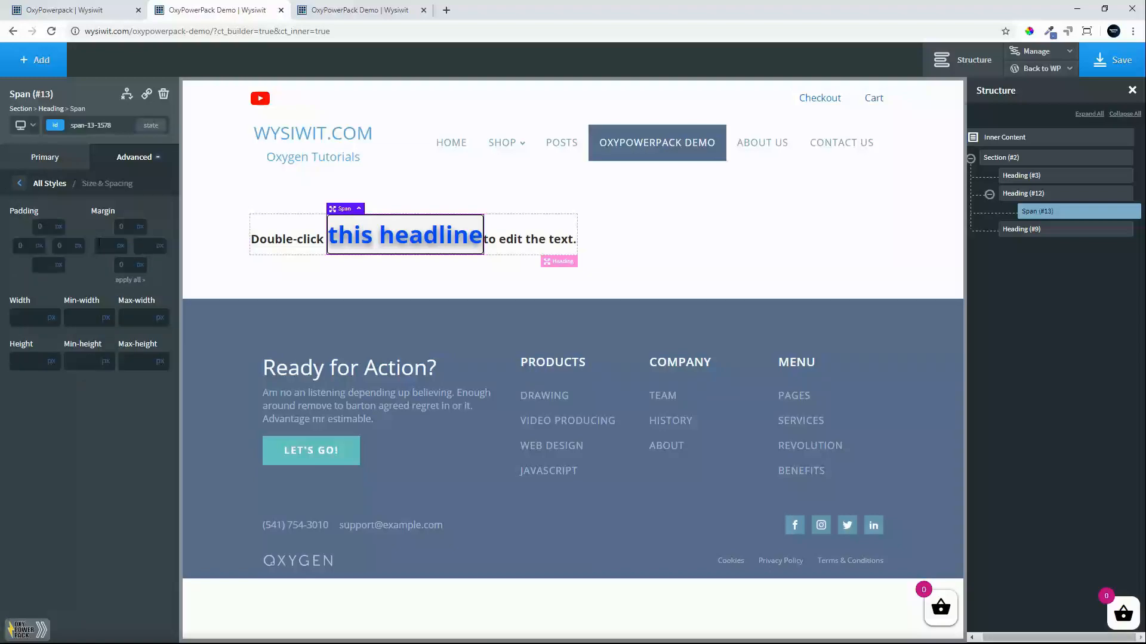
pyautogui.click(99, 244)
pyautogui.write('10')
pyautogui.click(147, 248)
pyautogui.write('10')
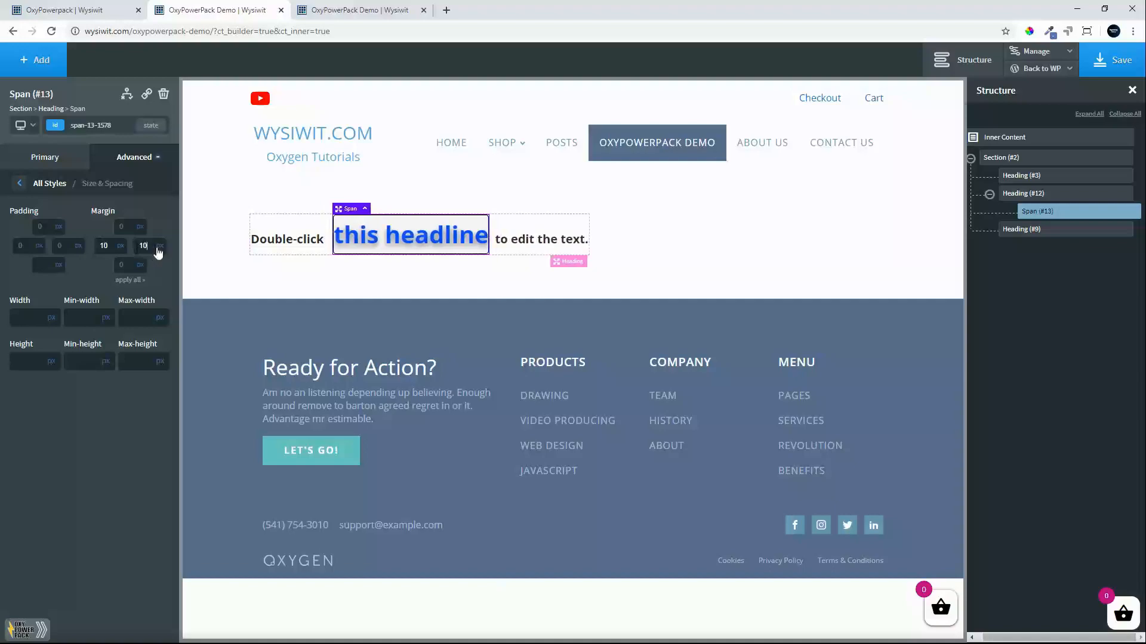
# Set the "this headline" span's left and right padding to 15 px each.
pyautogui.click(25, 245)
pyautogui.write('15')
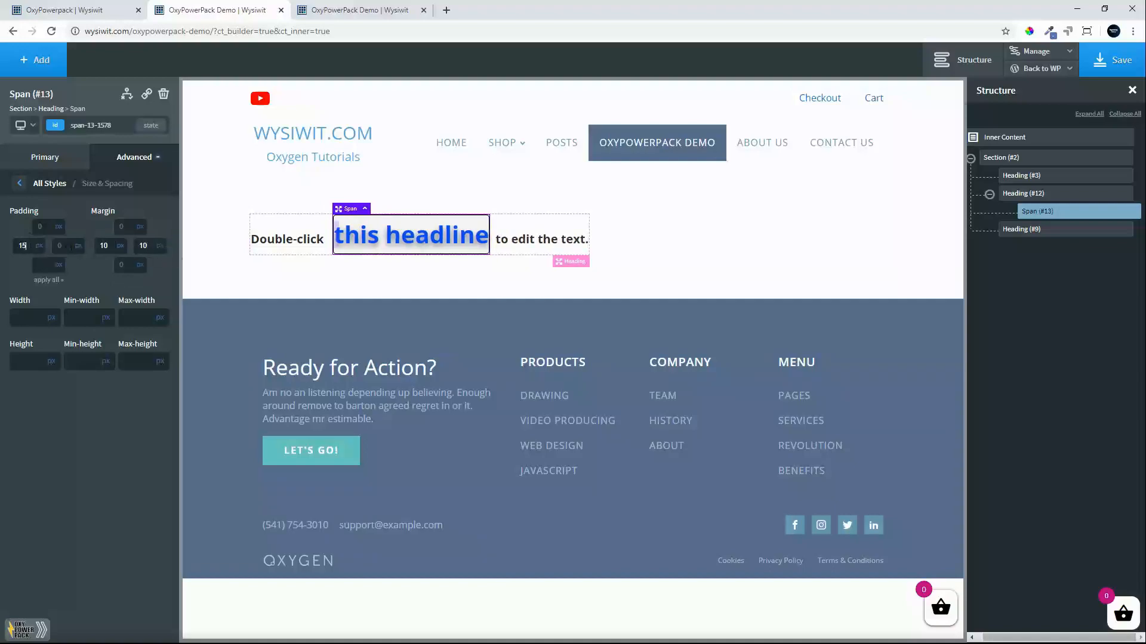
pyautogui.press('Tab')
pyautogui.write('15')
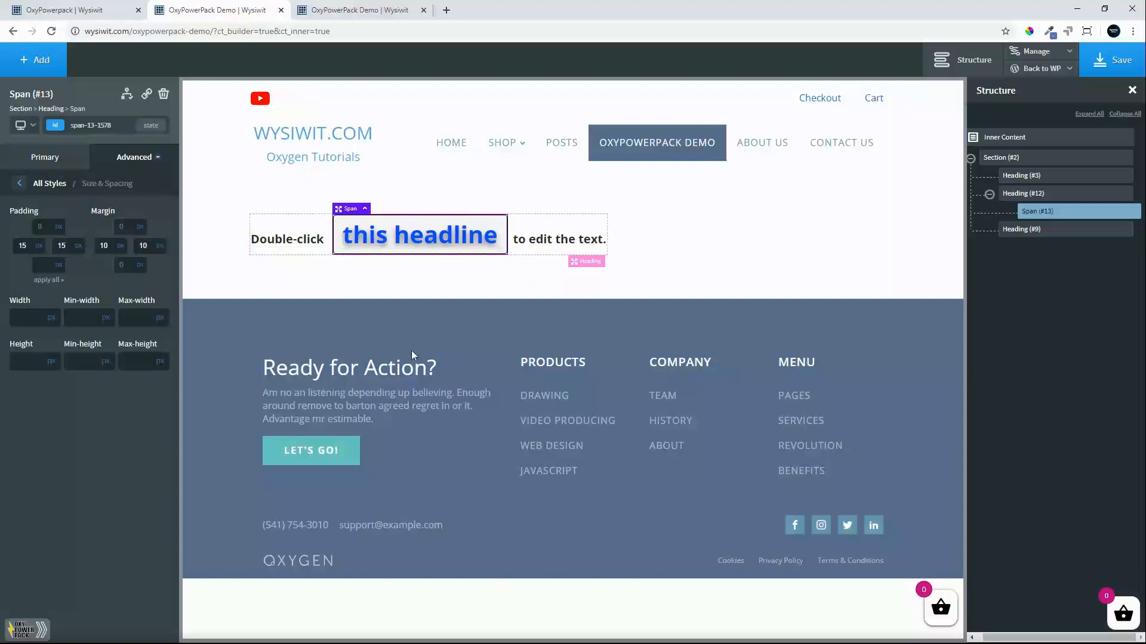
# Set the span's width to 350 px and save the page.
pyautogui.click(22, 184)
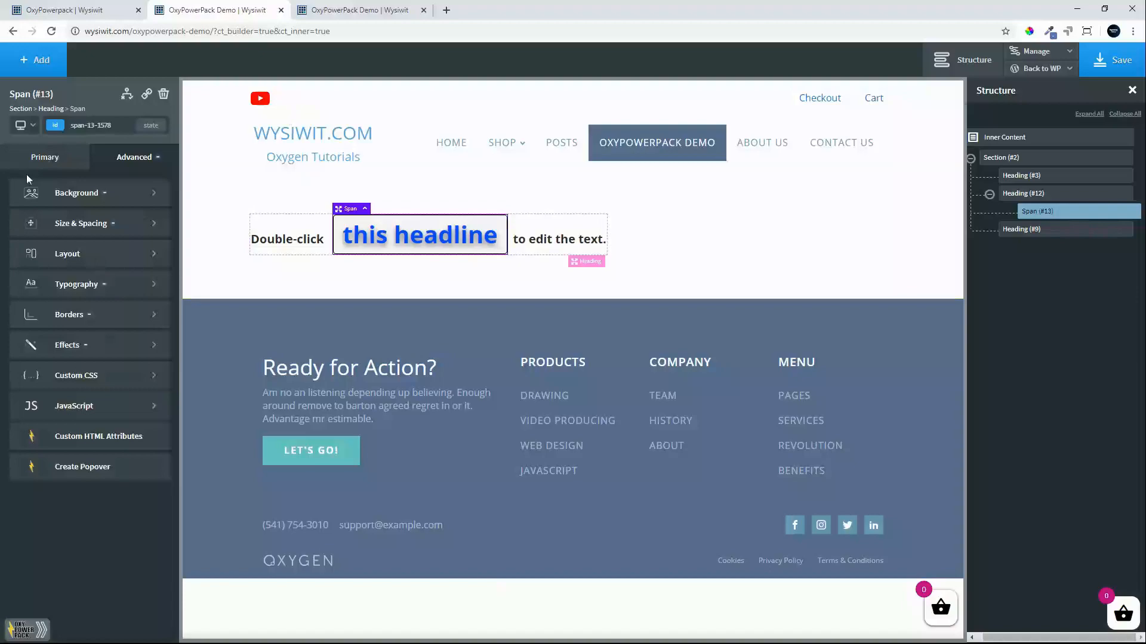
pyautogui.click(75, 224)
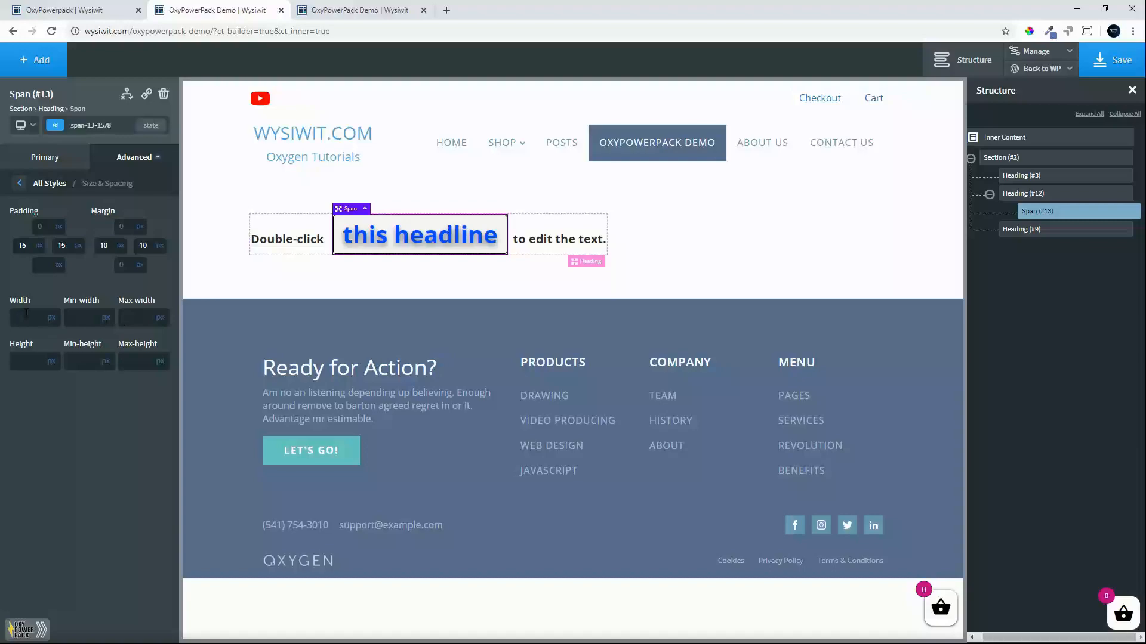
pyautogui.write('350')
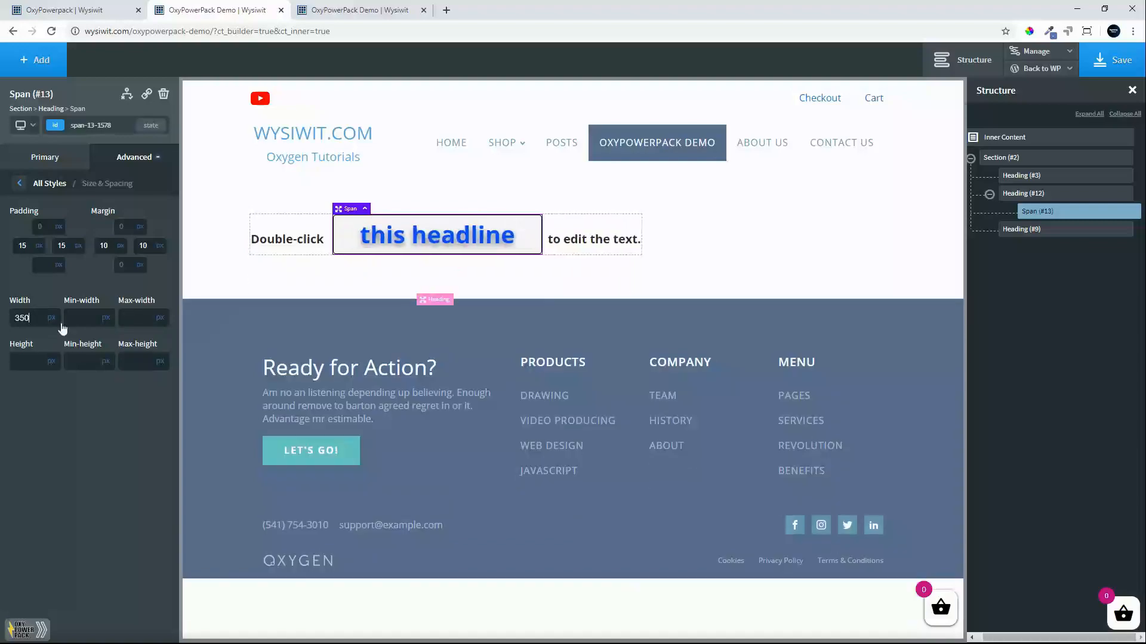
pyautogui.click(1113, 59)
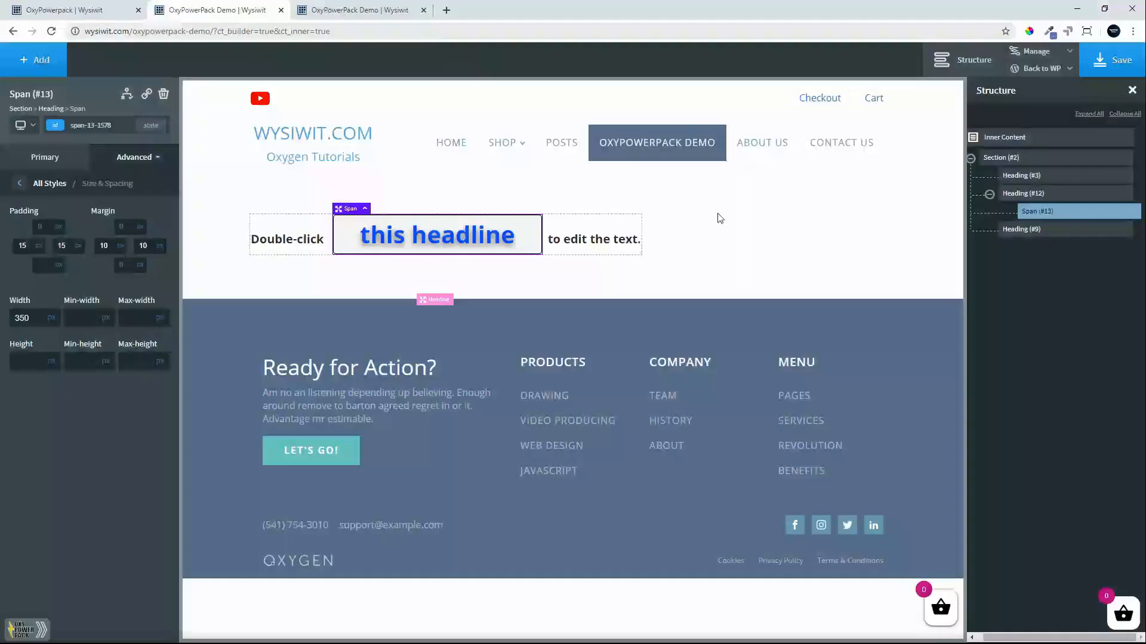
# Center the items of the section around the heading horizontally and save the page.
pyautogui.click(669, 228)
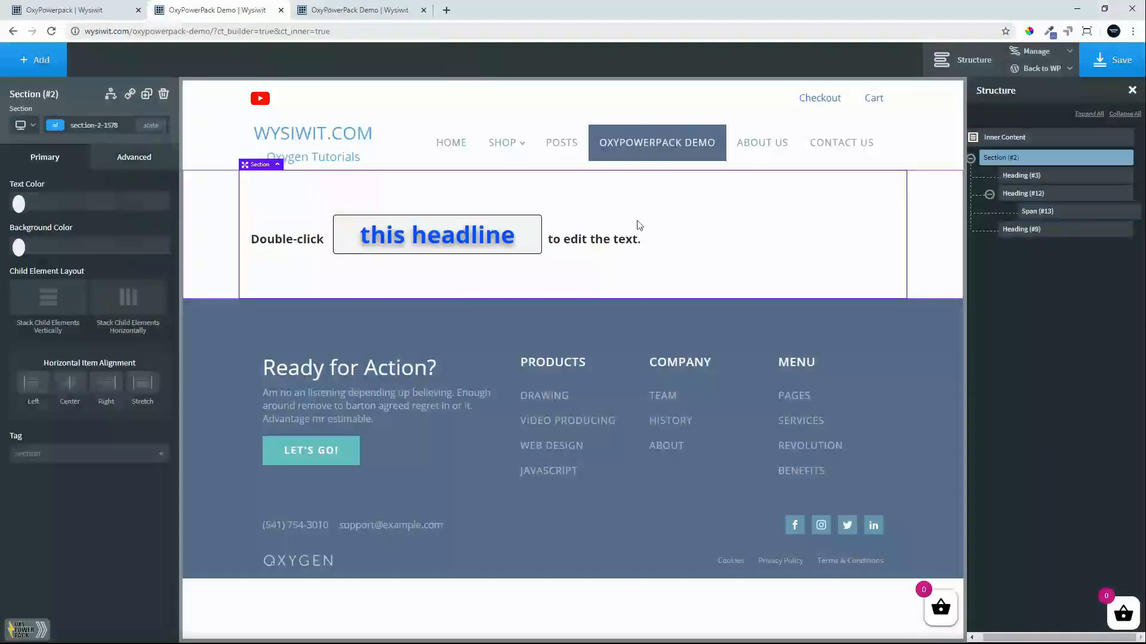
pyautogui.click(68, 385)
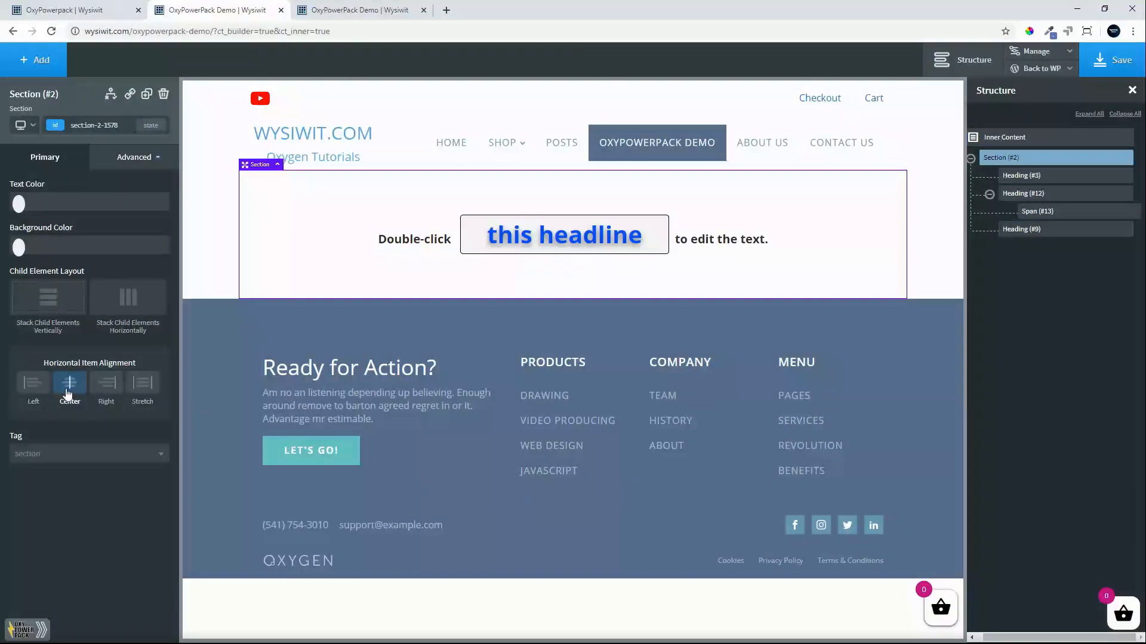
pyautogui.click(1119, 64)
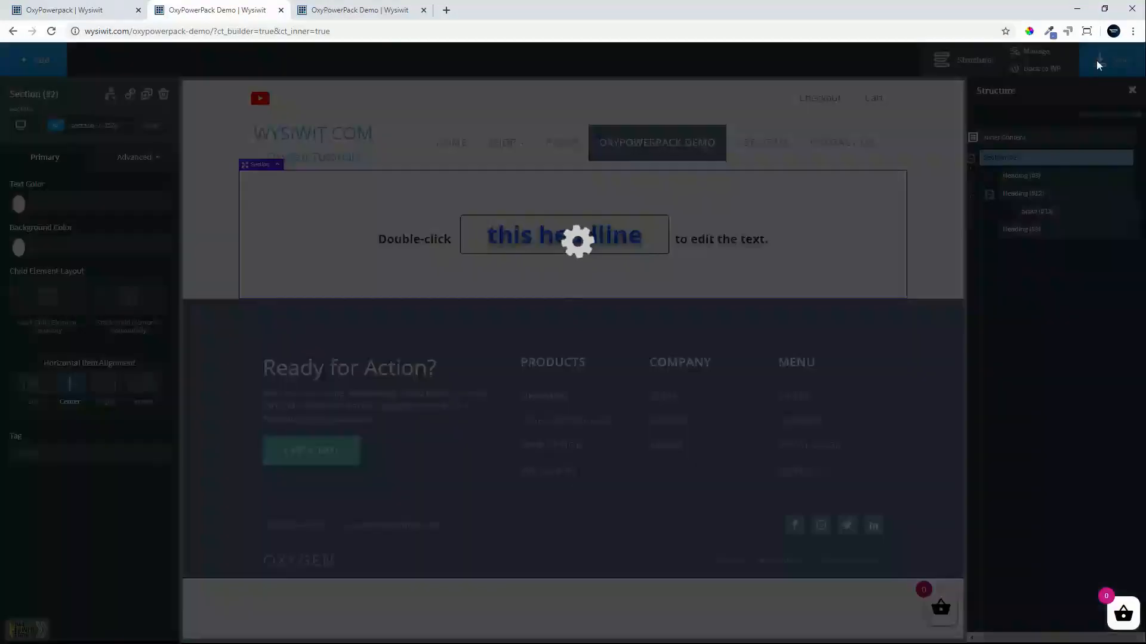
# Reload the live OxyPowerPack demo page to check the centered heading and the fixed-width rotating text box.
pyautogui.click(352, 9)
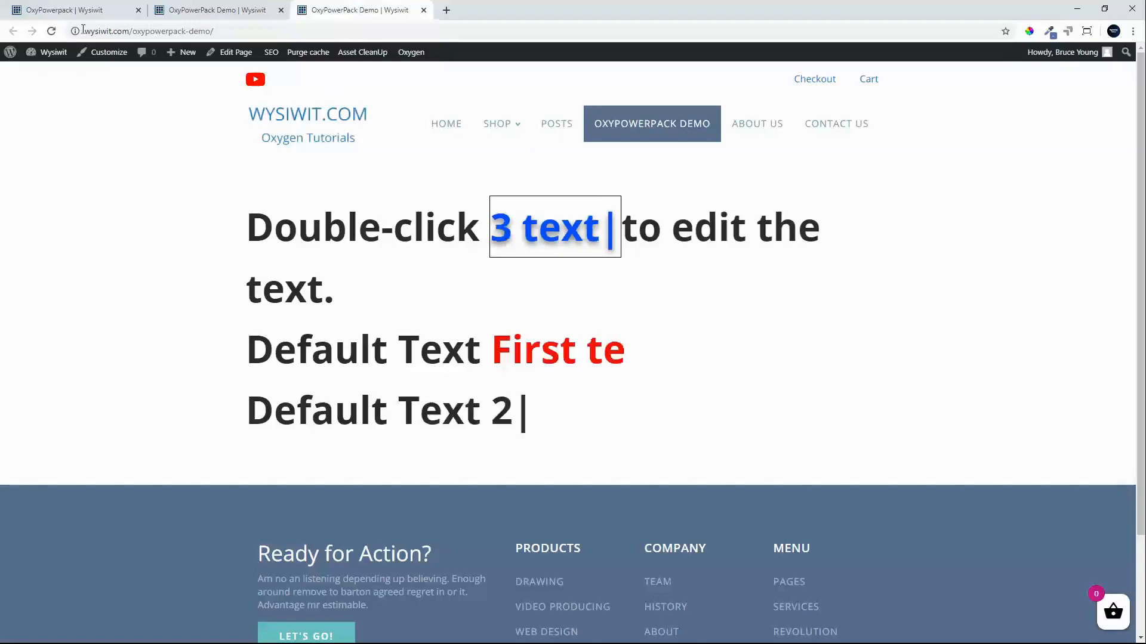
pyautogui.click(51, 32)
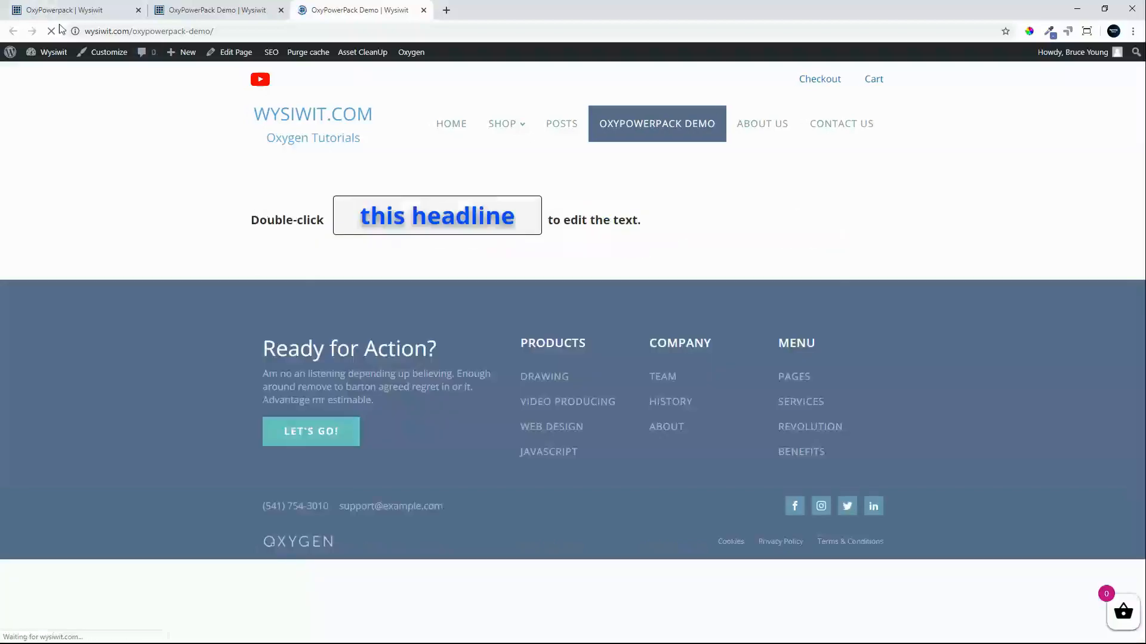
pyautogui.click(52, 31)
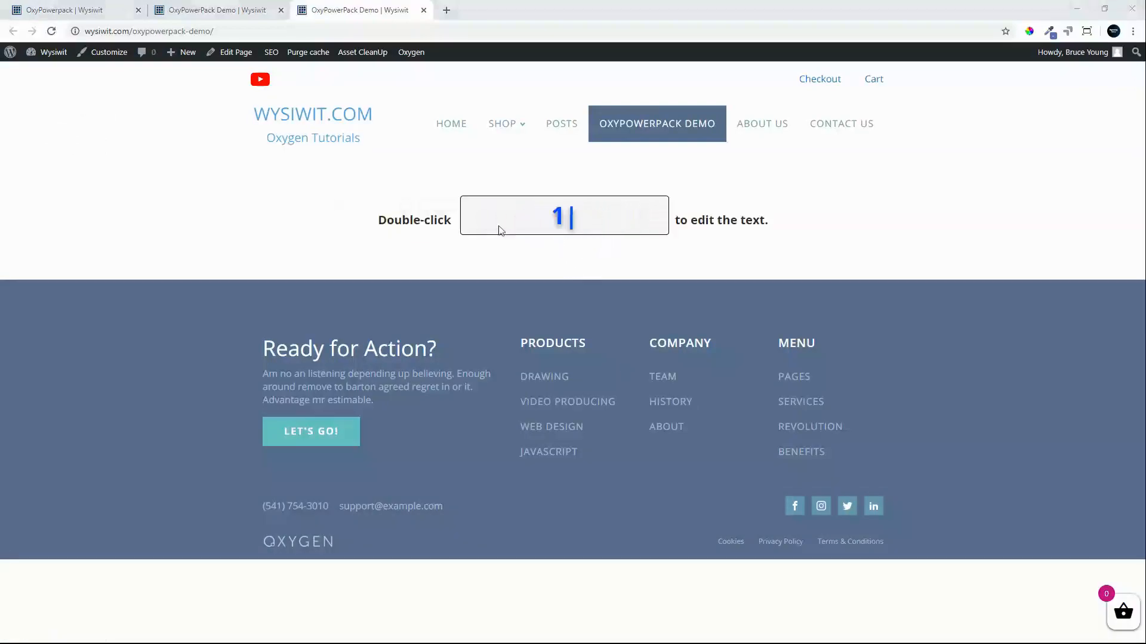
# Give the section the mountain lake photo with the wooden pier as background image and increase its top and bottom padding.
pyautogui.click(213, 15)
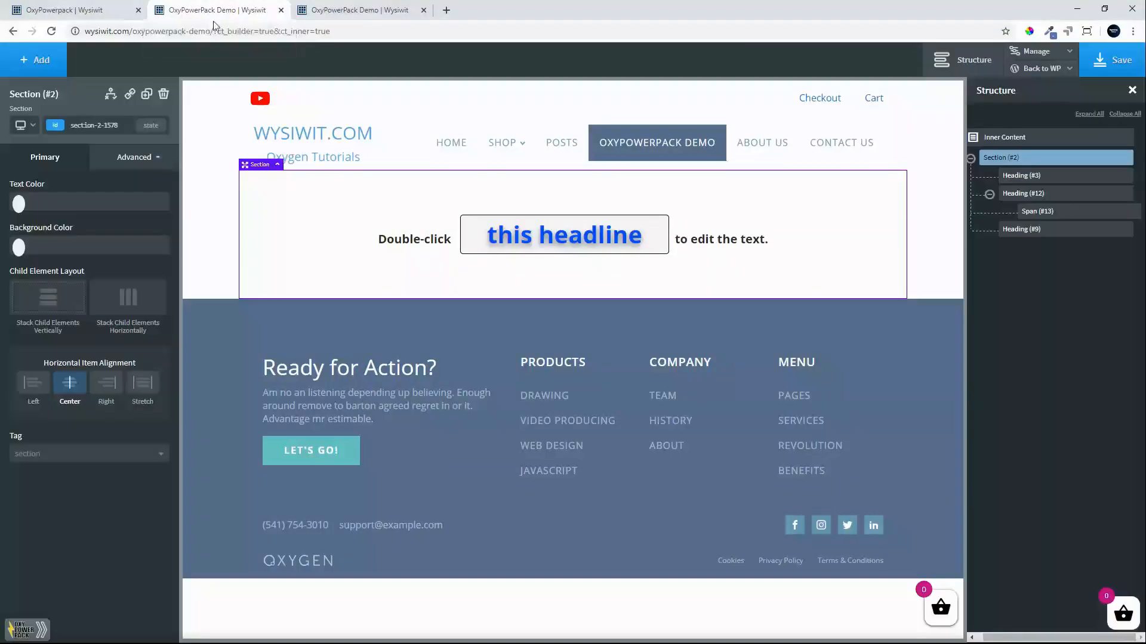
pyautogui.click(120, 161)
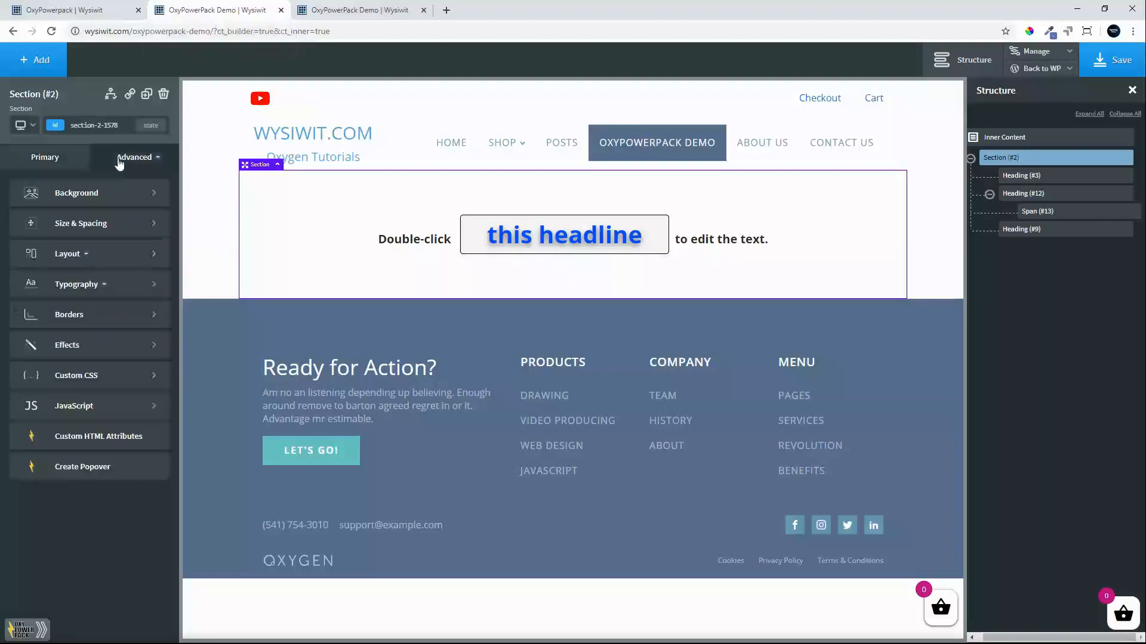
pyautogui.click(78, 193)
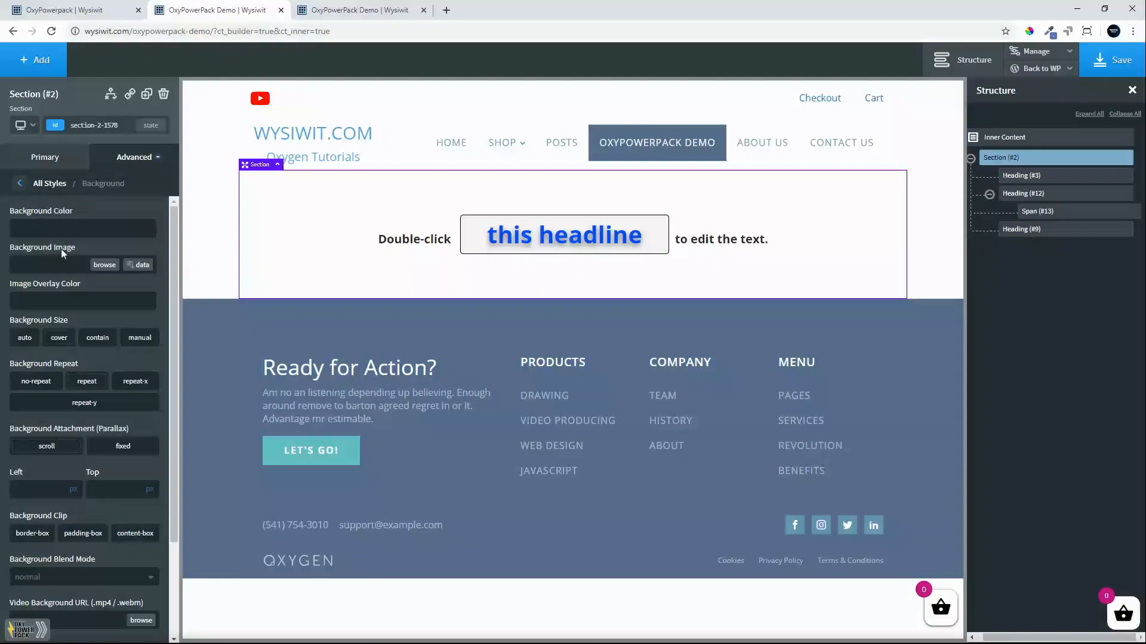
pyautogui.click(105, 265)
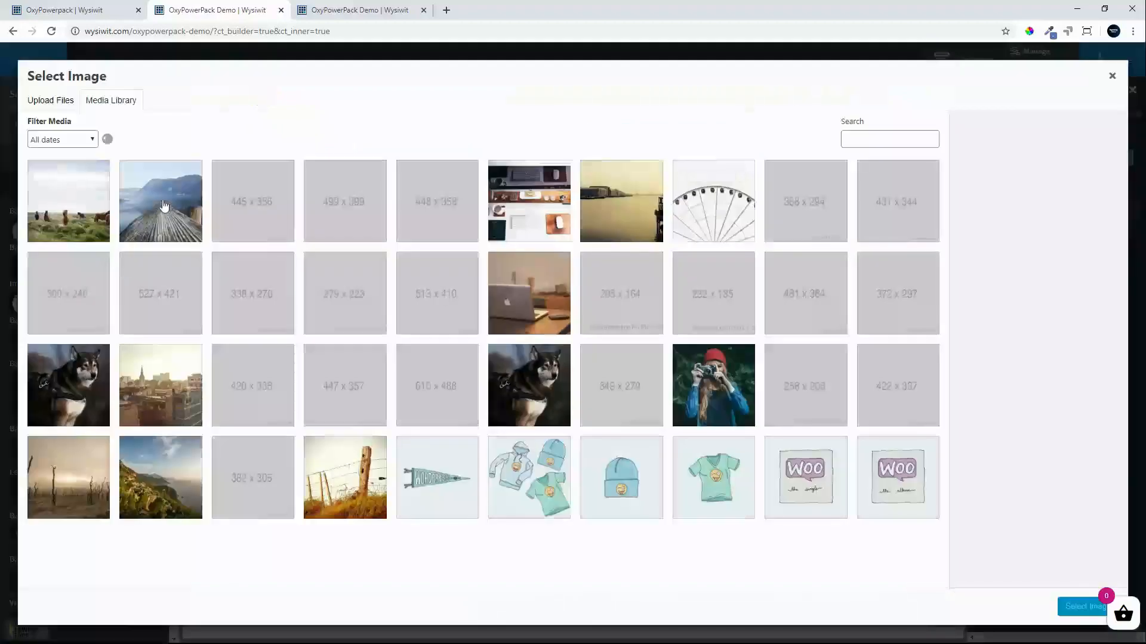
pyautogui.click(162, 206)
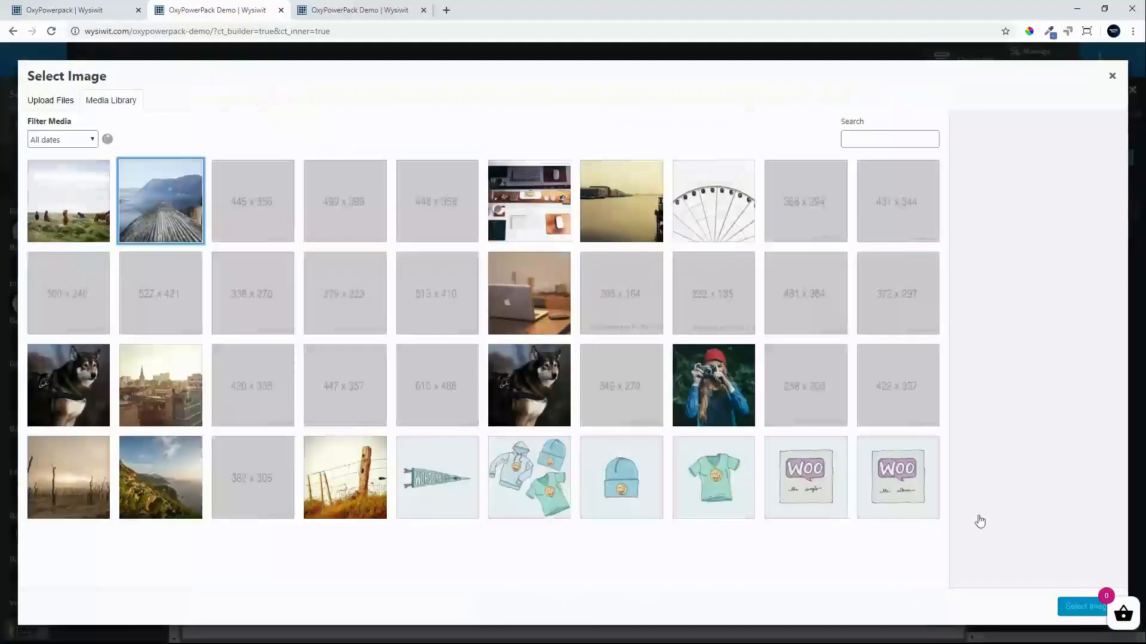
pyautogui.click(1083, 607)
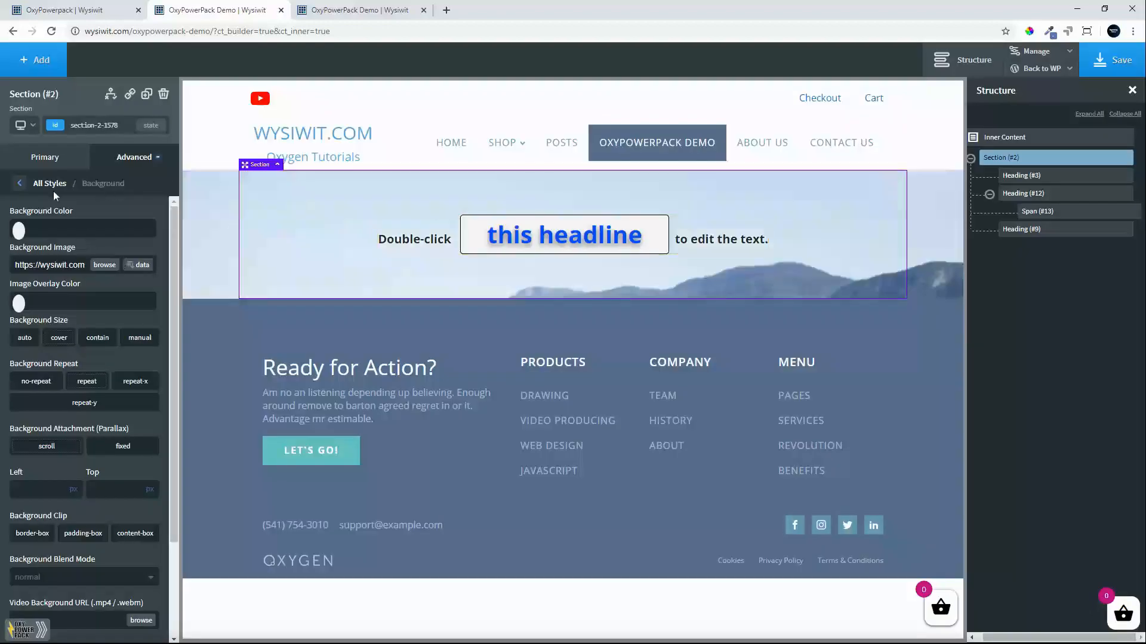
pyautogui.moveTo(409, 232); pyautogui.dragTo(445, 302)
pyautogui.moveTo(490, 355); pyautogui.dragTo(559, 403)
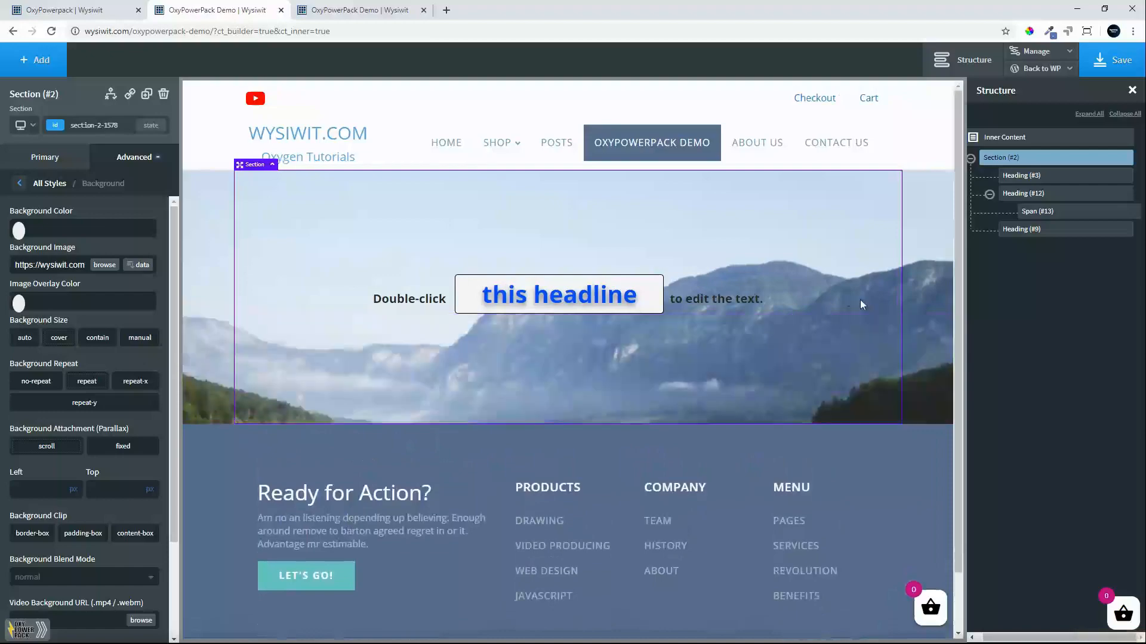
# Save the page and reload the live demo page to check the rotating text over the background image.
pyautogui.click(1113, 60)
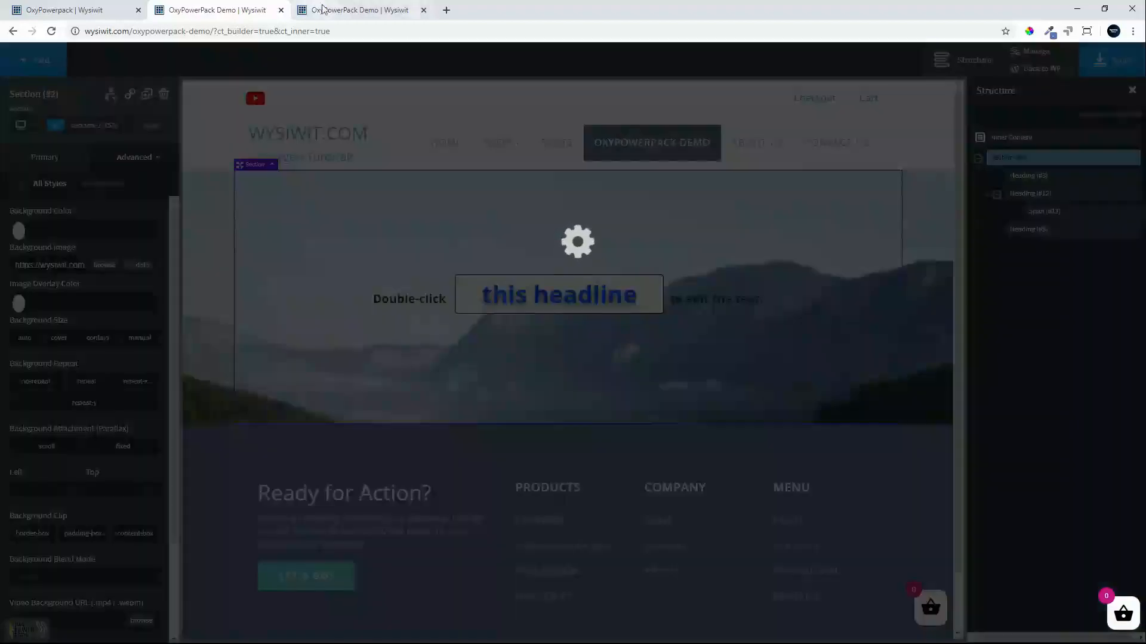
pyautogui.click(369, 12)
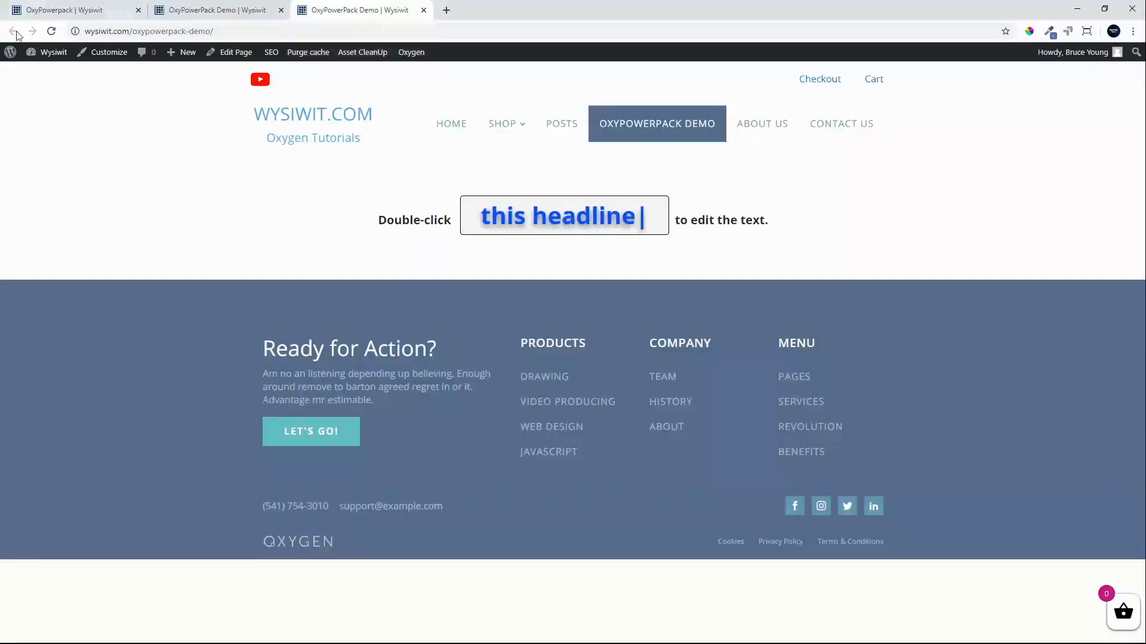
pyautogui.click(52, 31)
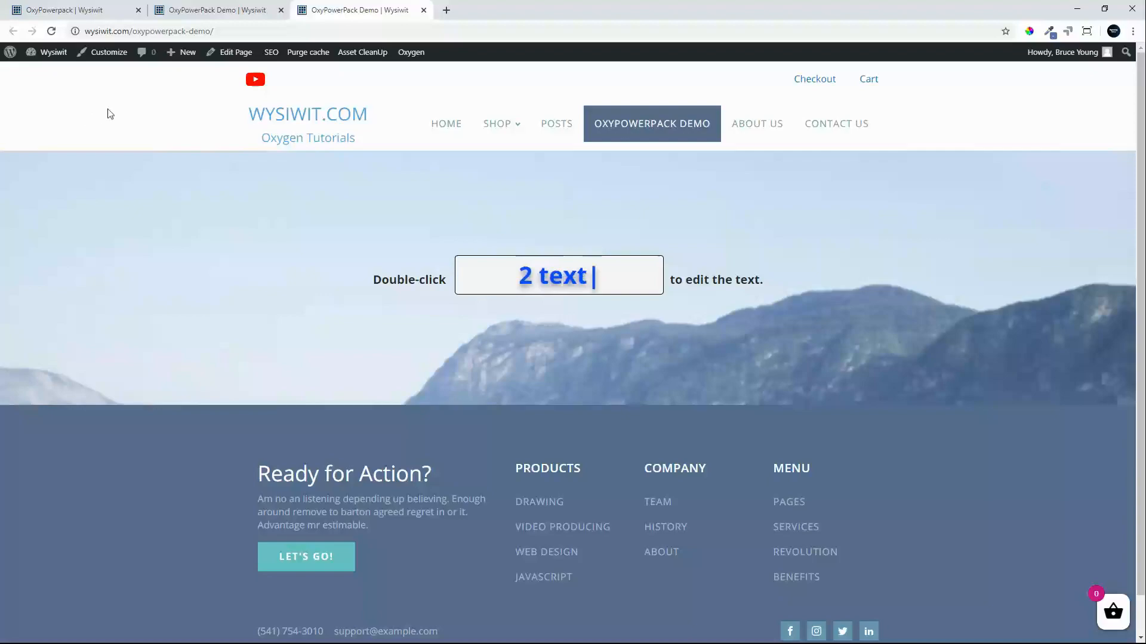
# Set the heading's display to flex with column direction in the builder.
pyautogui.click(227, 14)
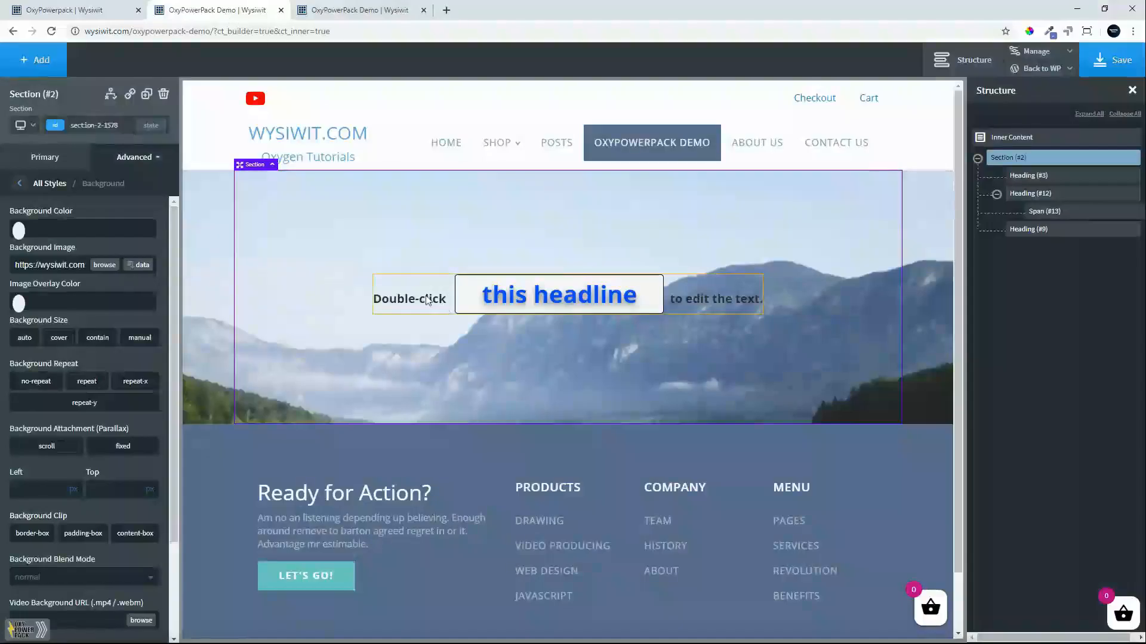
pyautogui.click(427, 301)
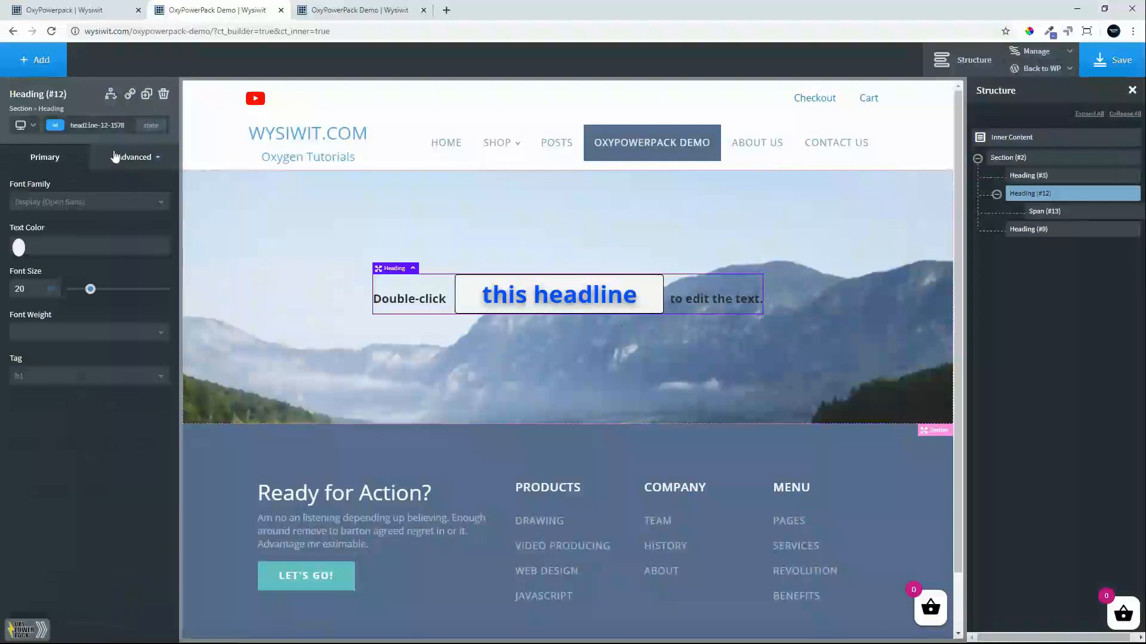
pyautogui.click(77, 254)
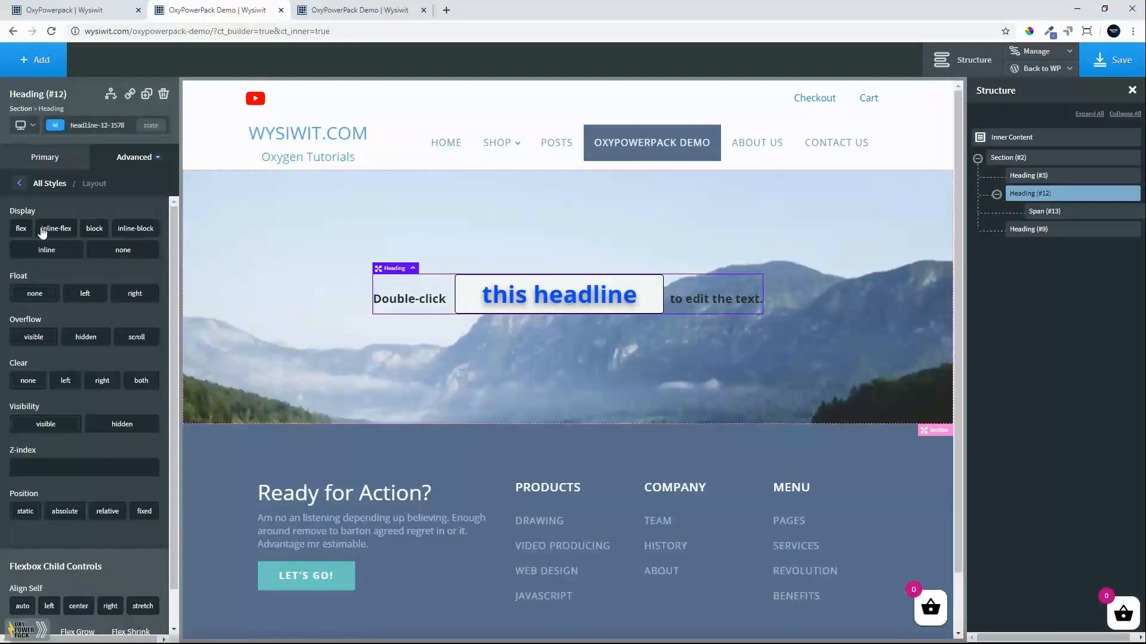
pyautogui.click(22, 230)
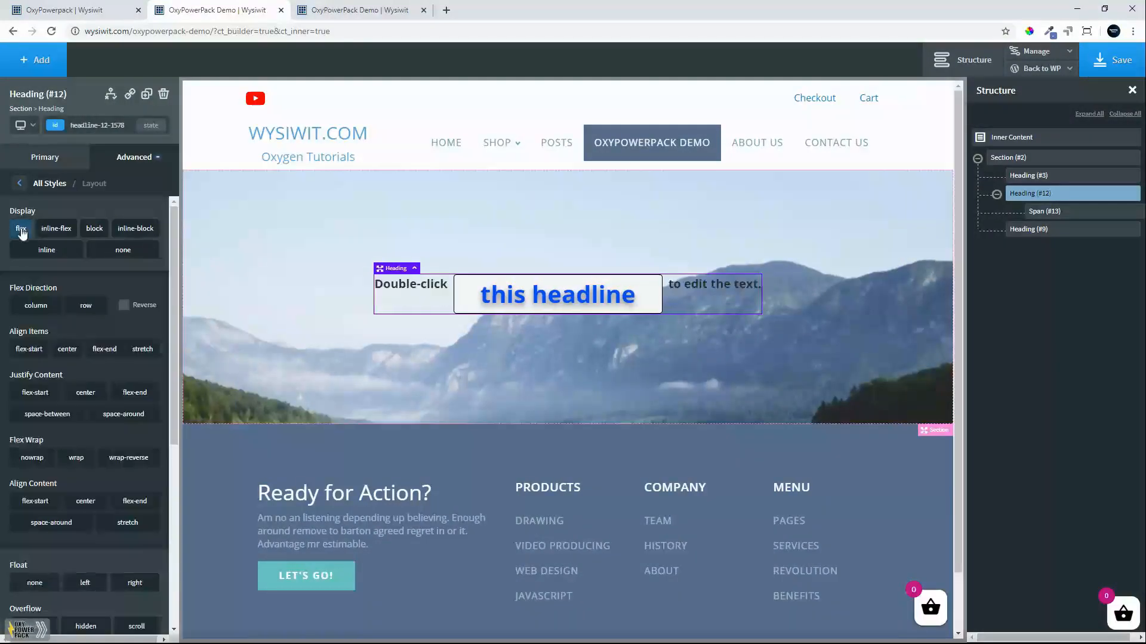
pyautogui.click(35, 306)
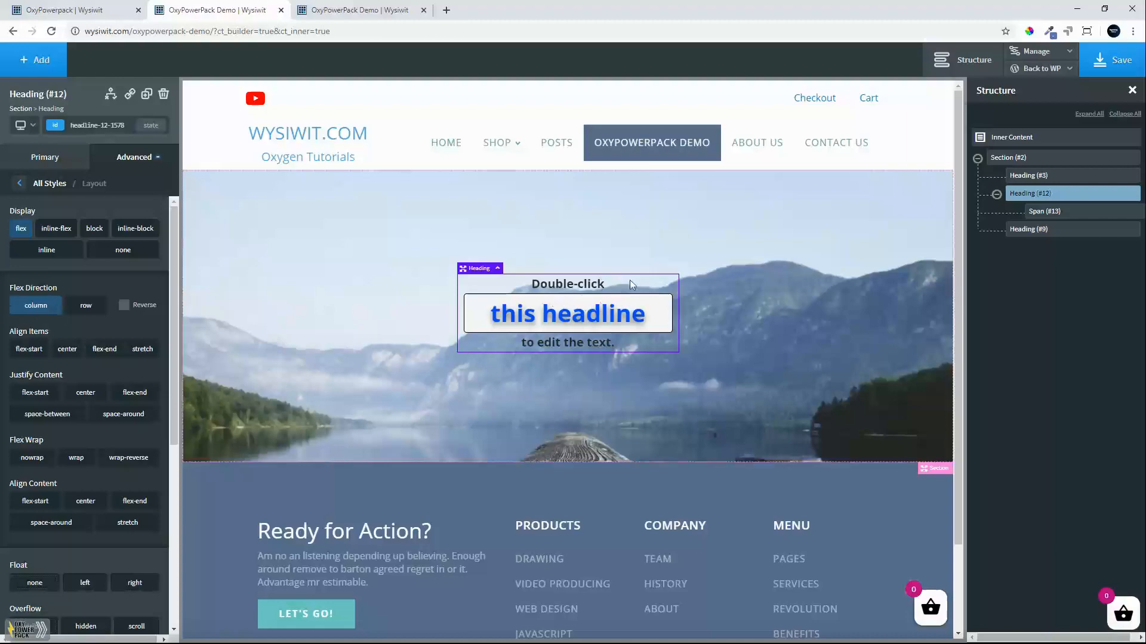
# Save the layout change and reload the live demo page to check the stacked heading.
pyautogui.click(1121, 64)
pyautogui.click(368, 12)
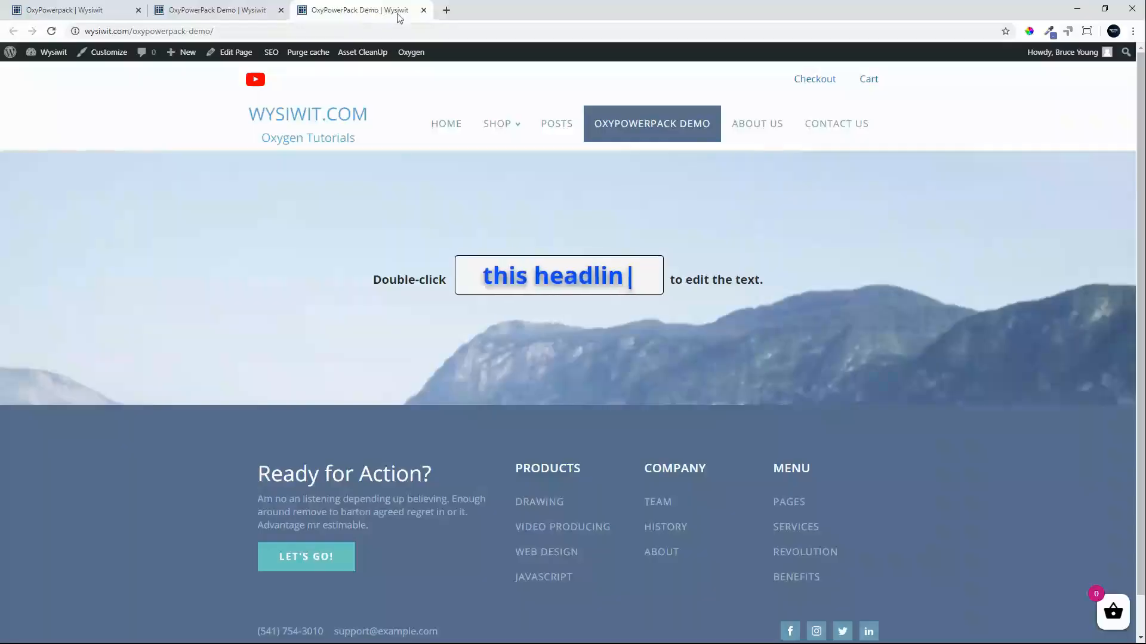
pyautogui.click(52, 33)
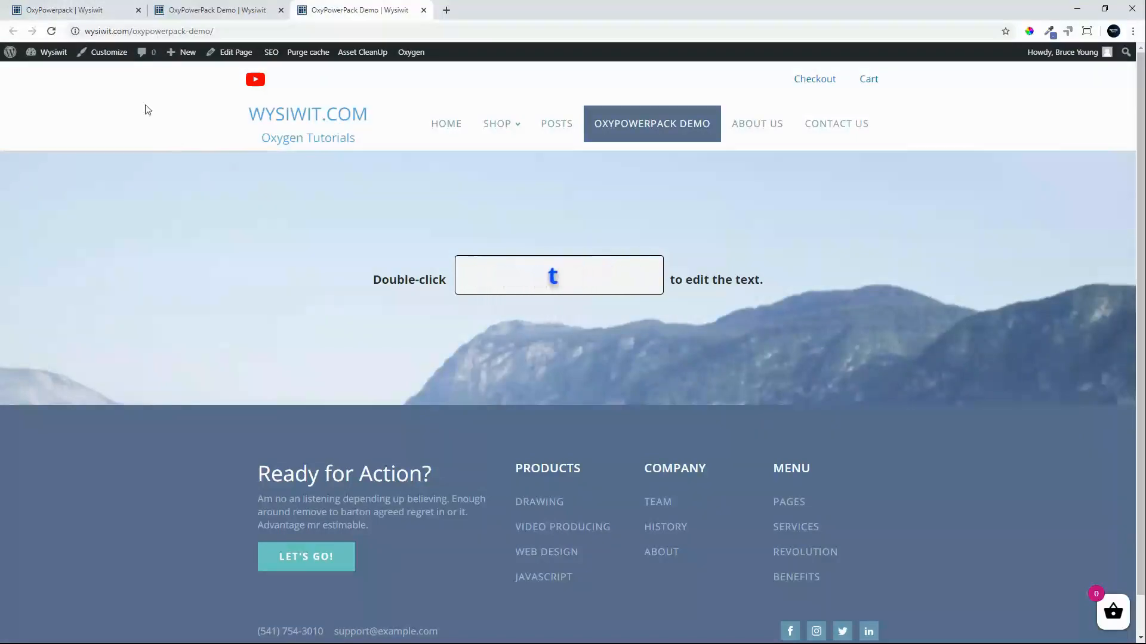
pyautogui.click(51, 33)
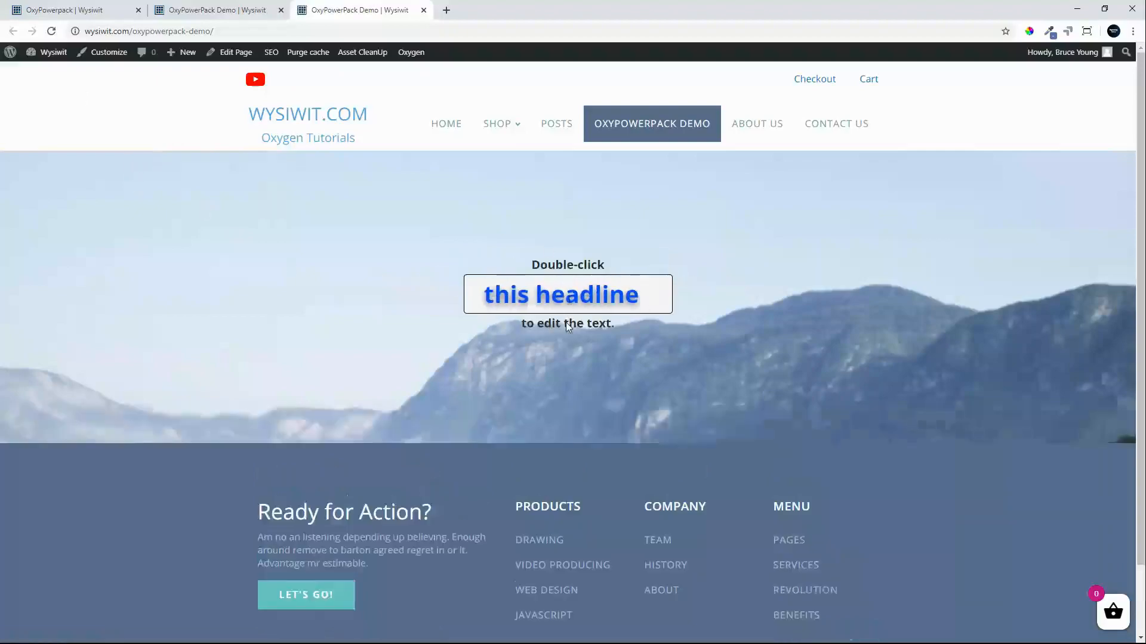
# Set the heading's font size to 40 px in the builder's typography settings.
pyautogui.click(239, 12)
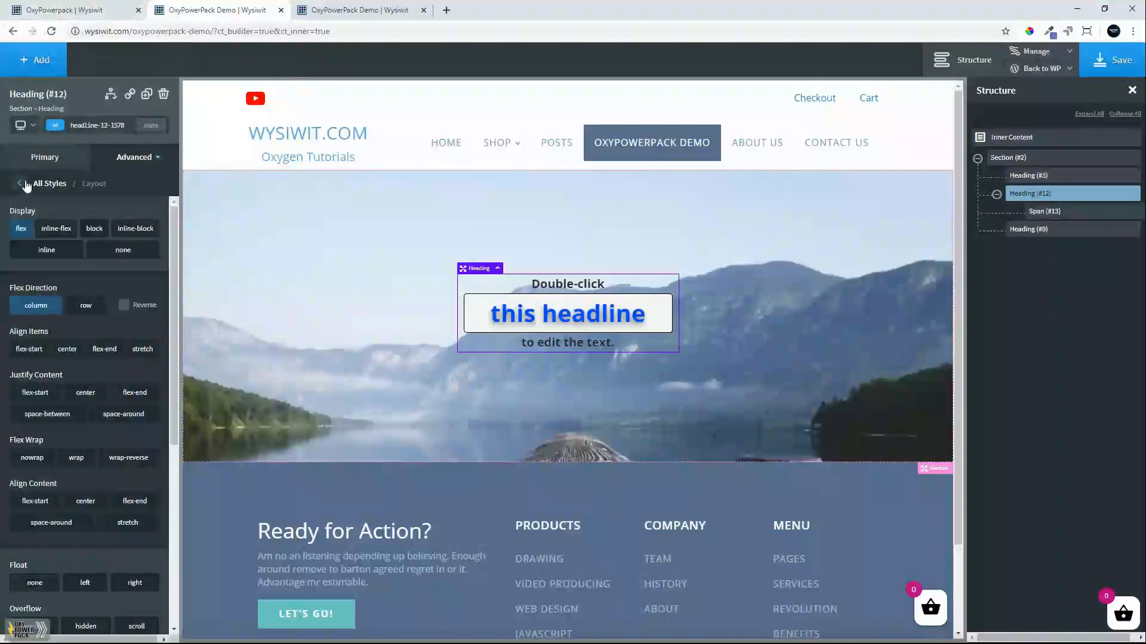
pyautogui.click(26, 185)
pyautogui.click(93, 285)
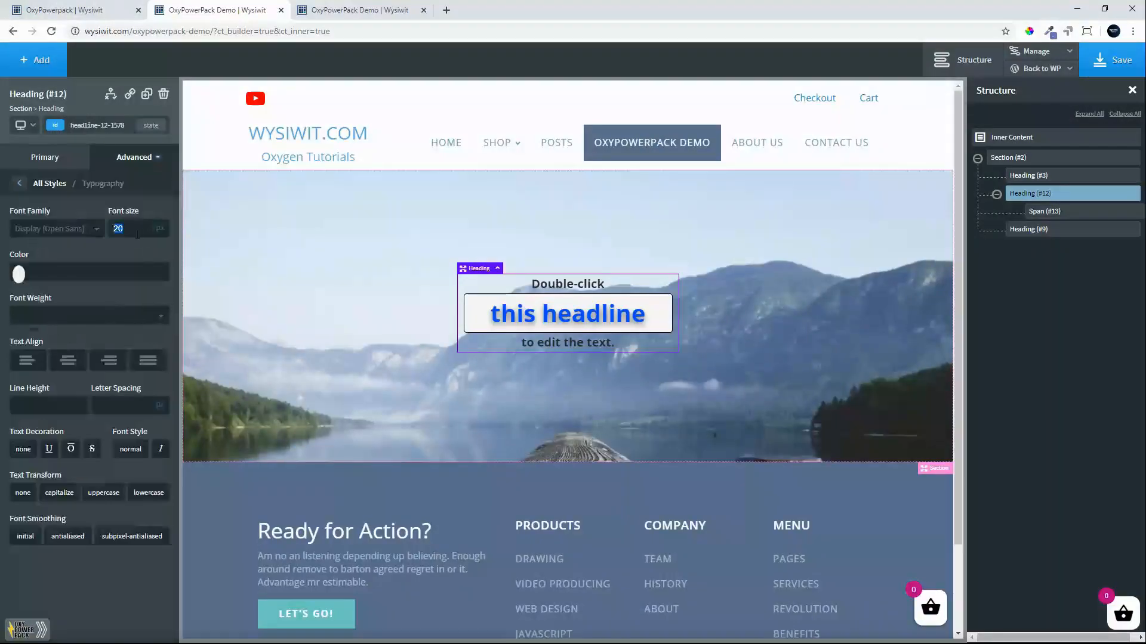
pyautogui.write('0')
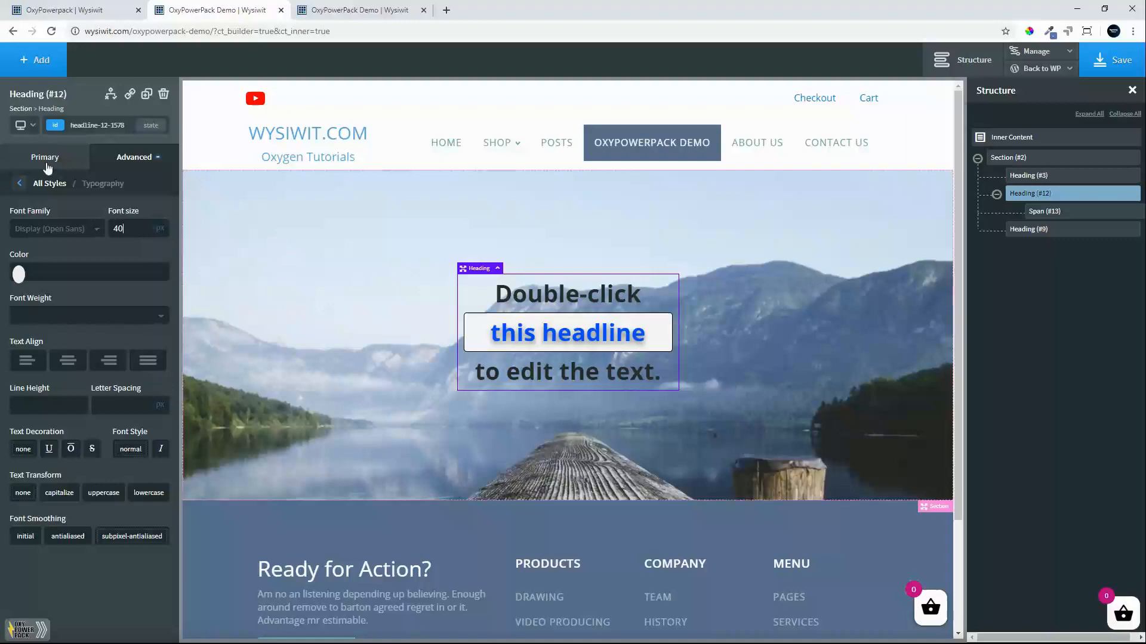
# Give the heading a semi-transparent black background by entering #000 and lowering its opacity to about rgba(0,0,0,0.39).
pyautogui.click(22, 186)
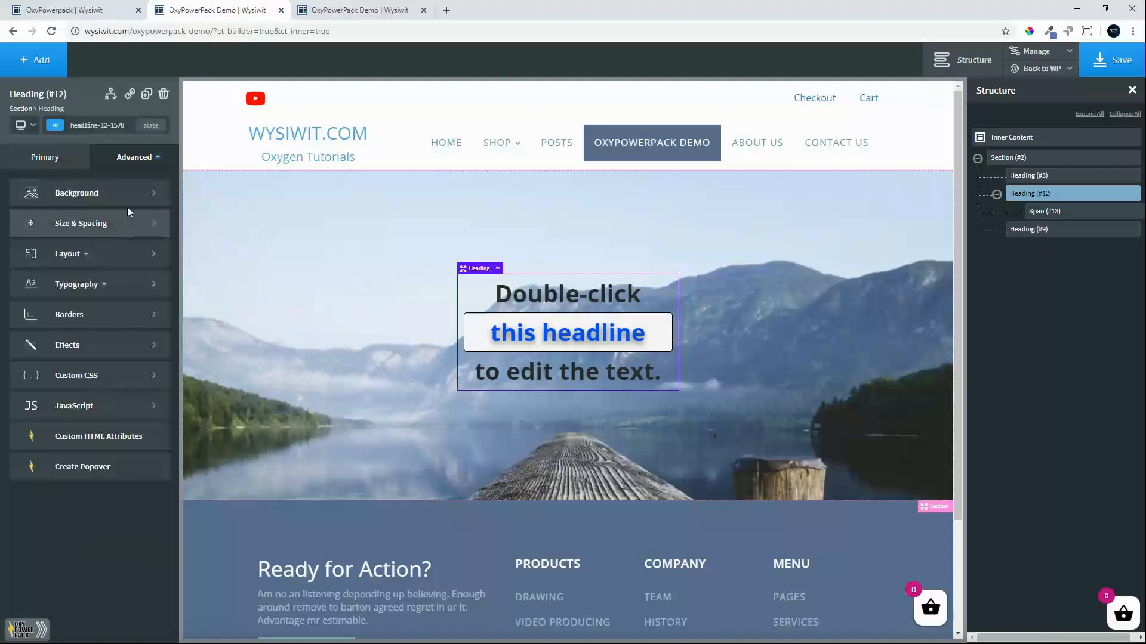
pyautogui.click(60, 192)
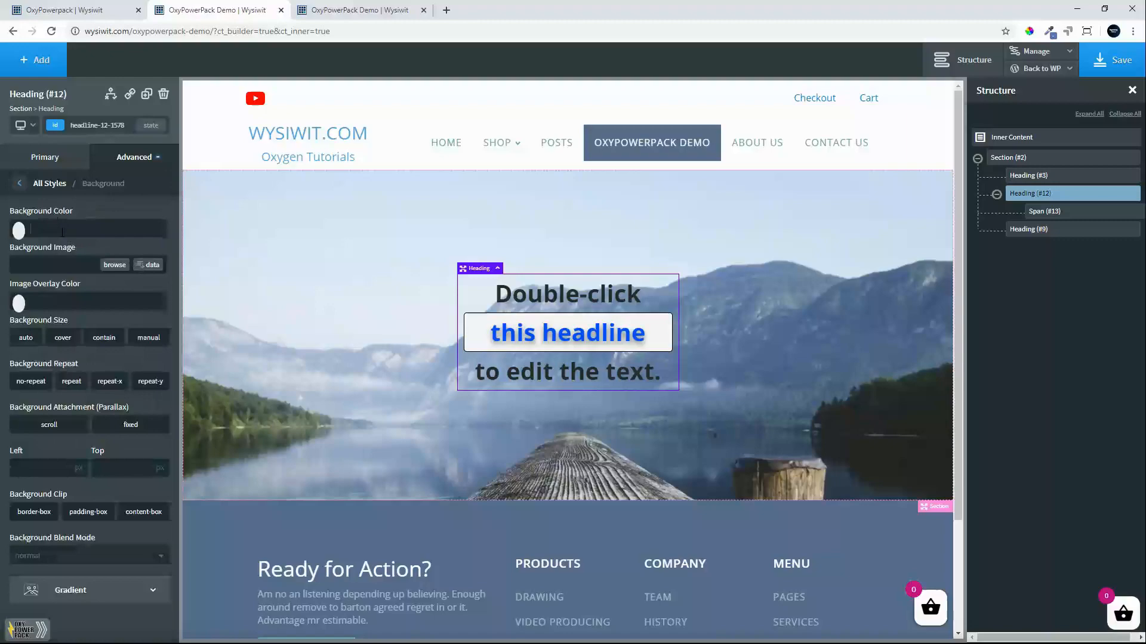
pyautogui.click(62, 231)
pyautogui.write('#000')
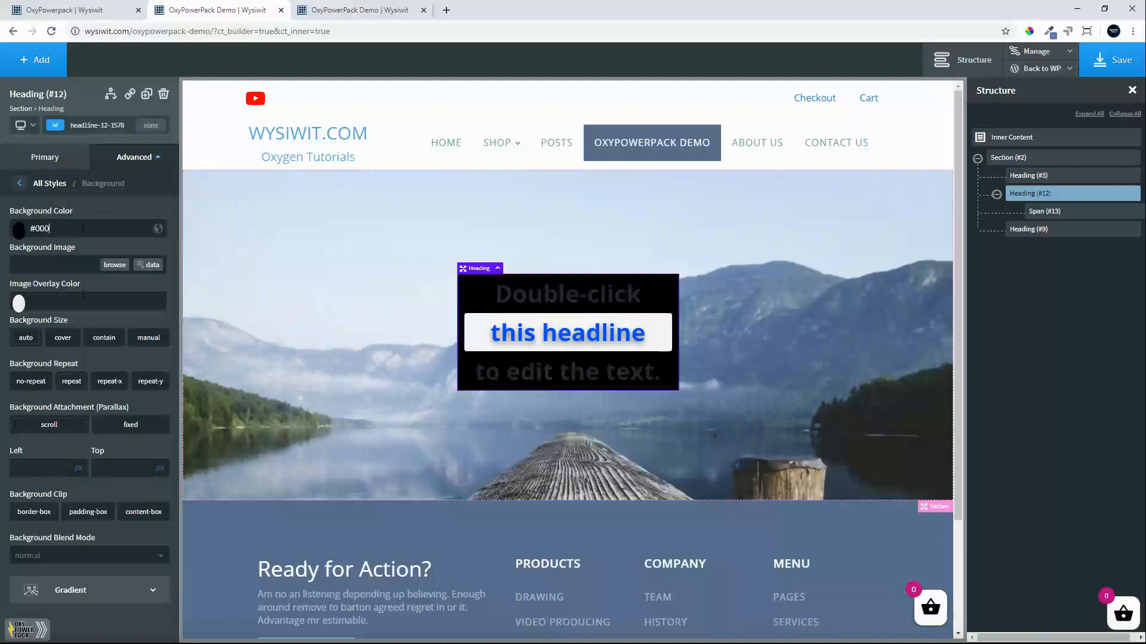
pyautogui.click(18, 230)
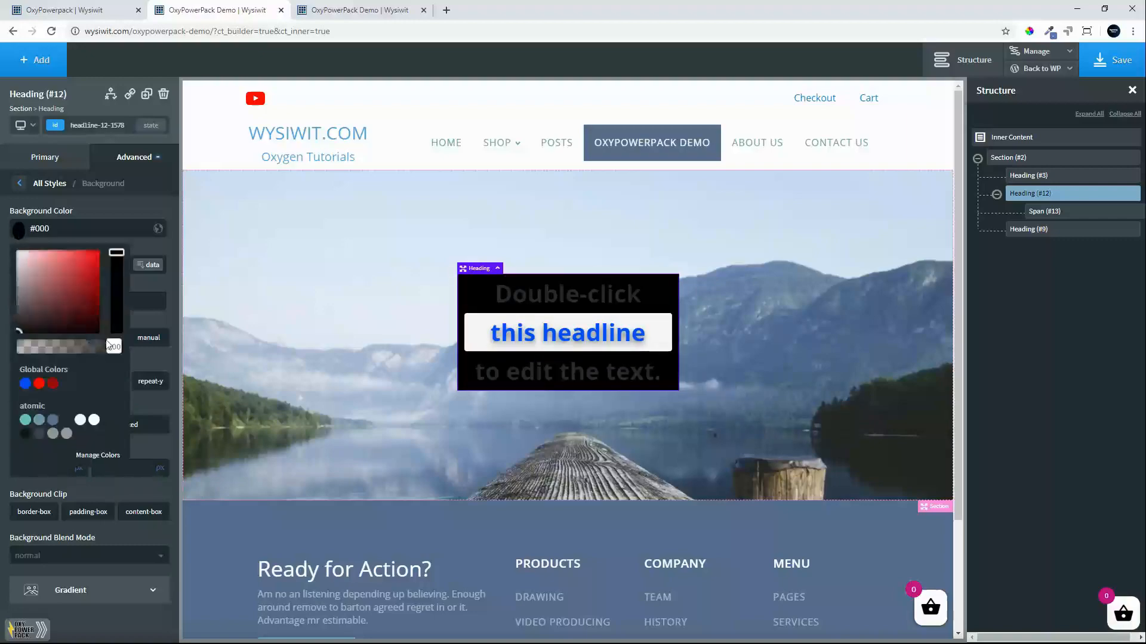
pyautogui.moveTo(113, 346); pyautogui.dragTo(59, 345)
pyautogui.click(100, 217)
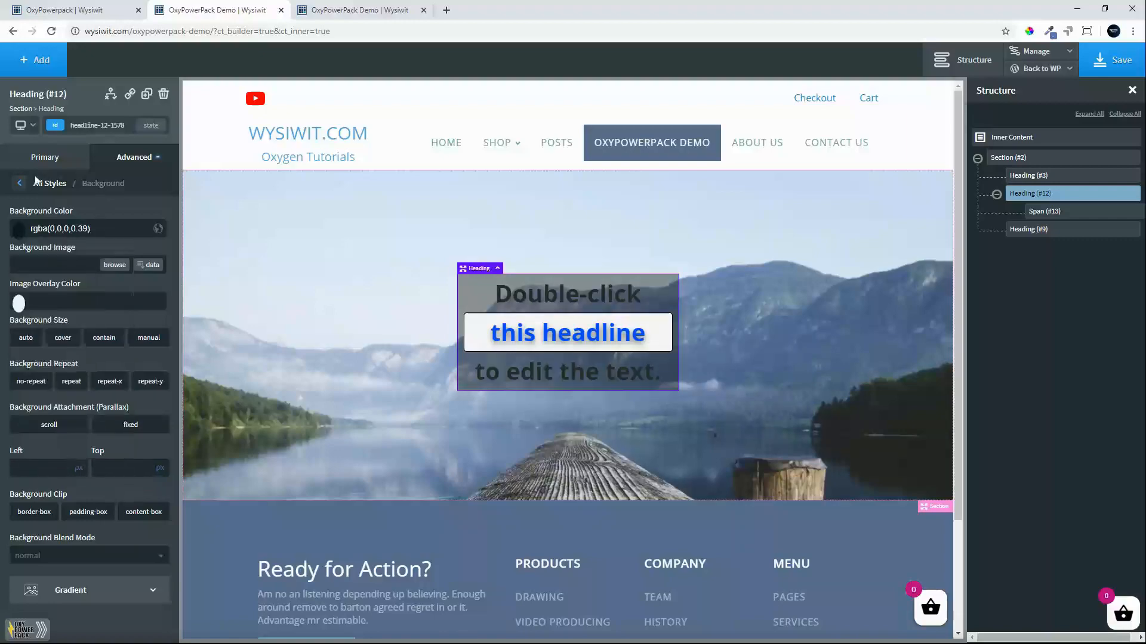
# Set the heading's text color to white (#ffffff) in its typography settings.
pyautogui.click(22, 184)
pyautogui.click(76, 284)
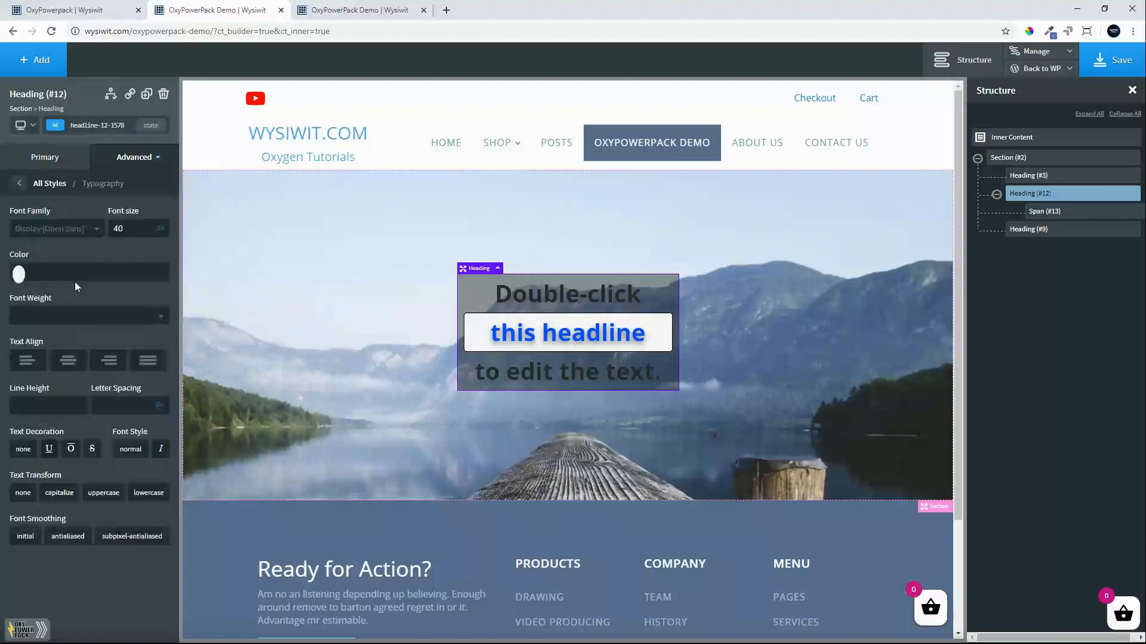
pyautogui.click(19, 274)
pyautogui.moveTo(65, 336); pyautogui.dragTo(17, 294)
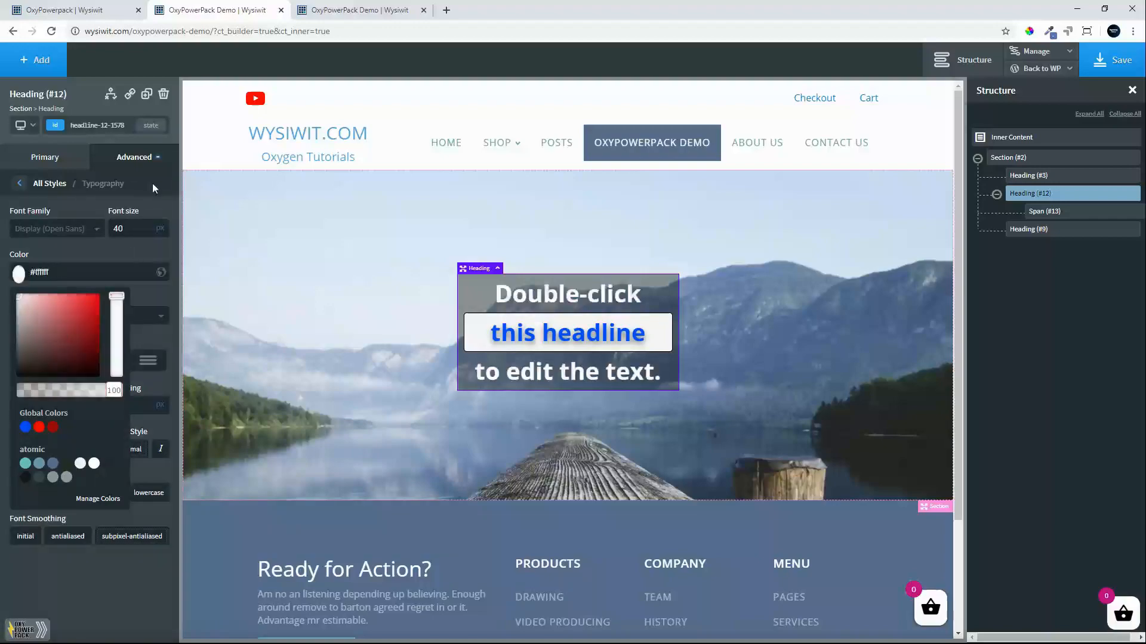
# Round the corners of the heading's background box with a border radius of 5 px.
pyautogui.click(58, 162)
pyautogui.click(105, 167)
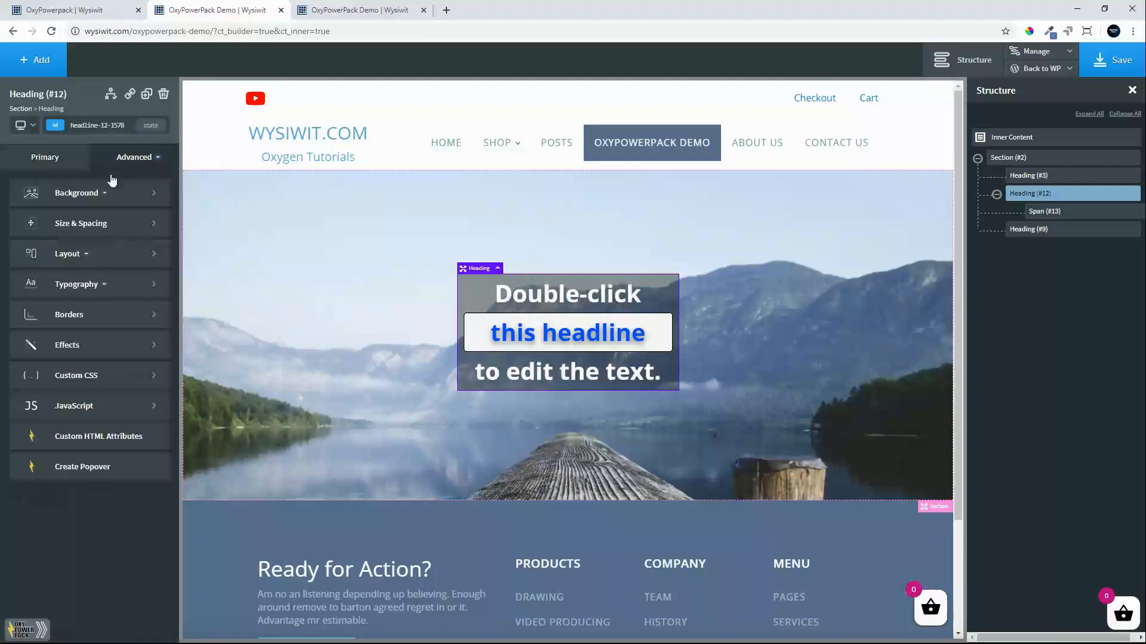
pyautogui.click(82, 341)
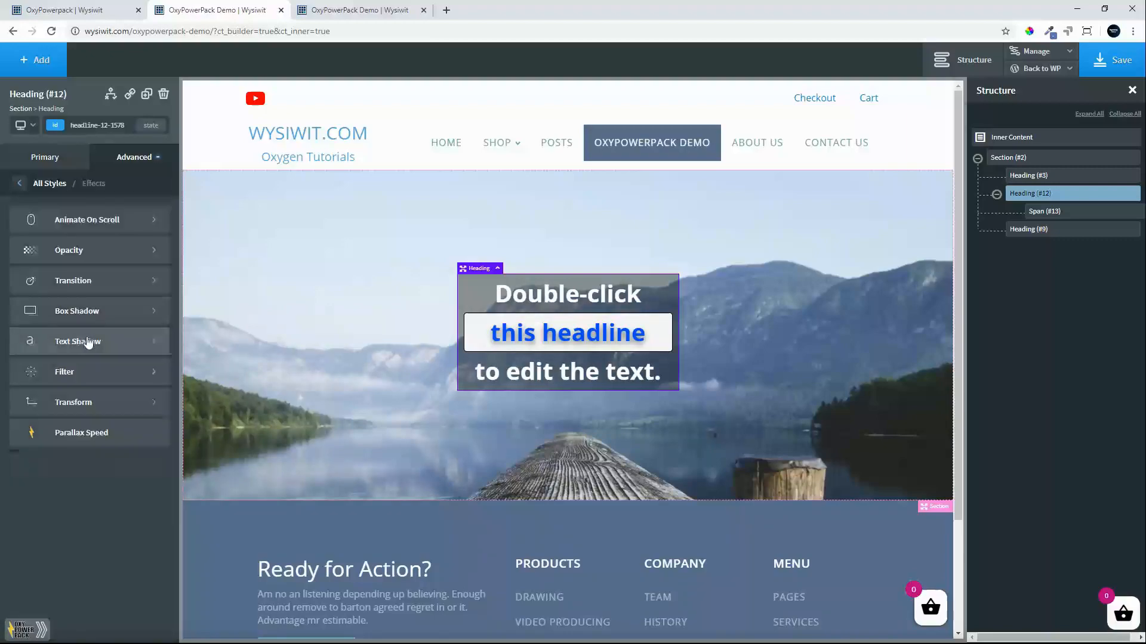
pyautogui.click(20, 184)
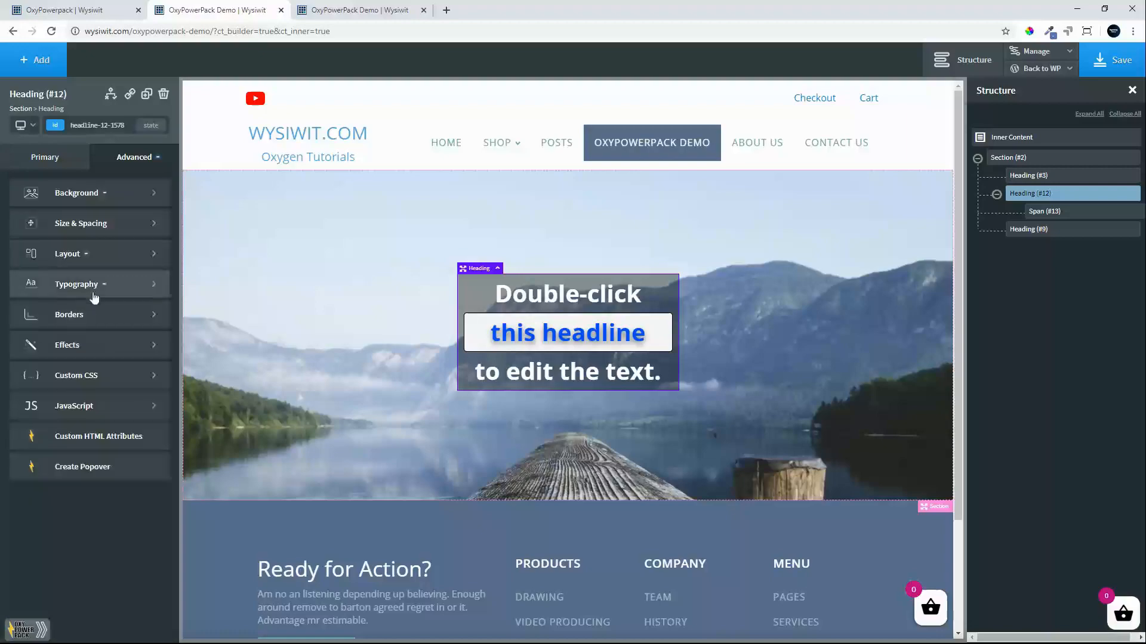
pyautogui.click(77, 317)
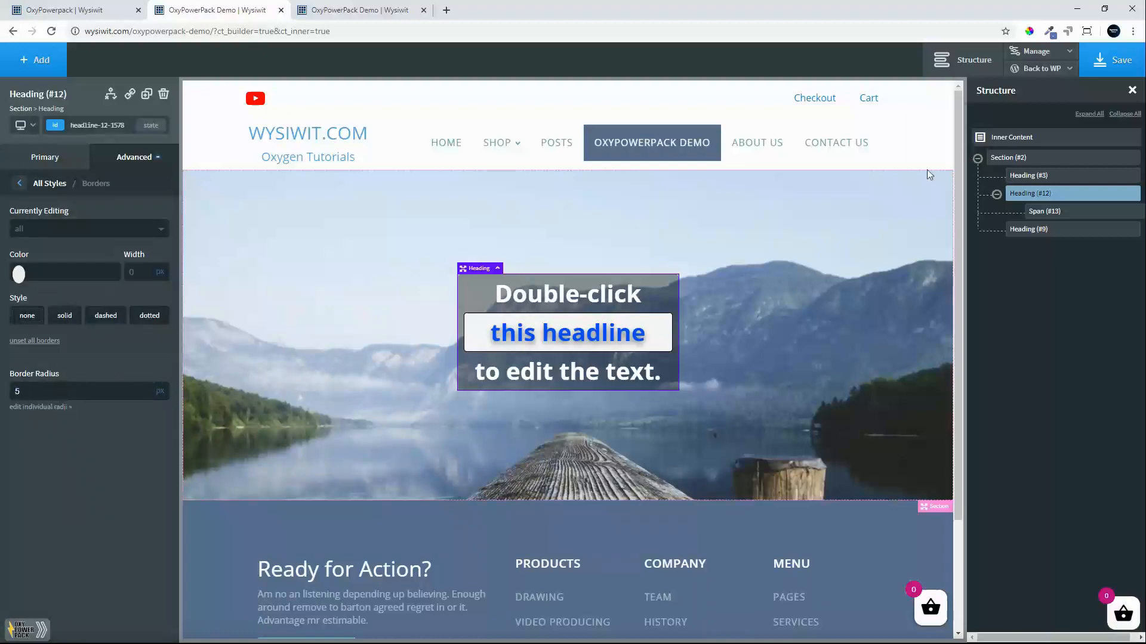
# Save the heading styling and reload the live demo page to check the larger white text on its dark box.
pyautogui.click(1111, 60)
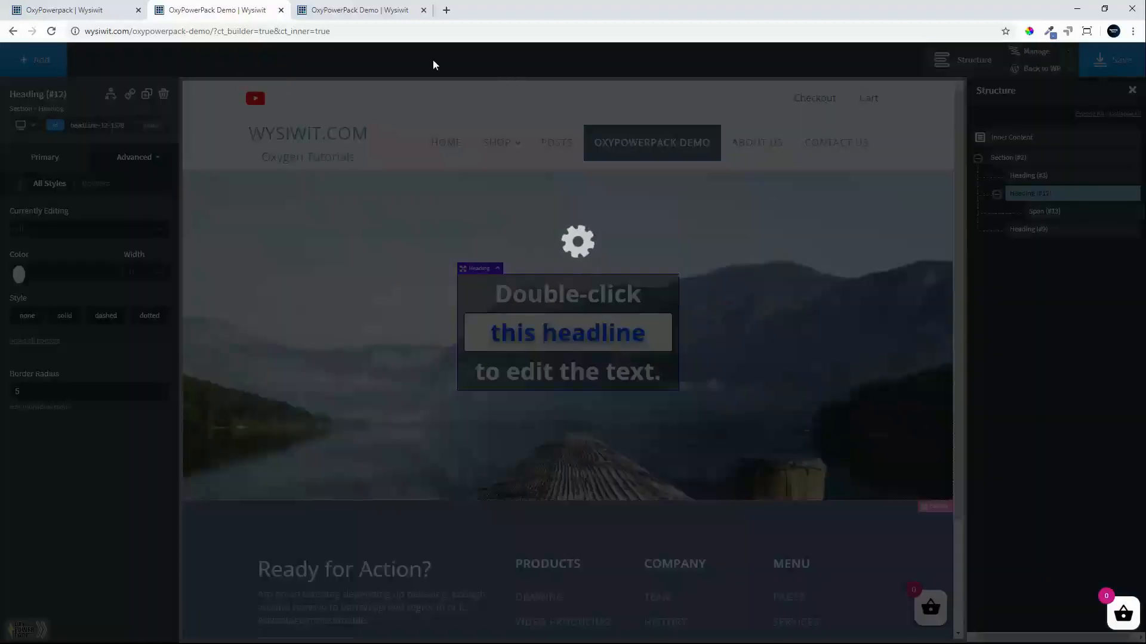
pyautogui.click(357, 11)
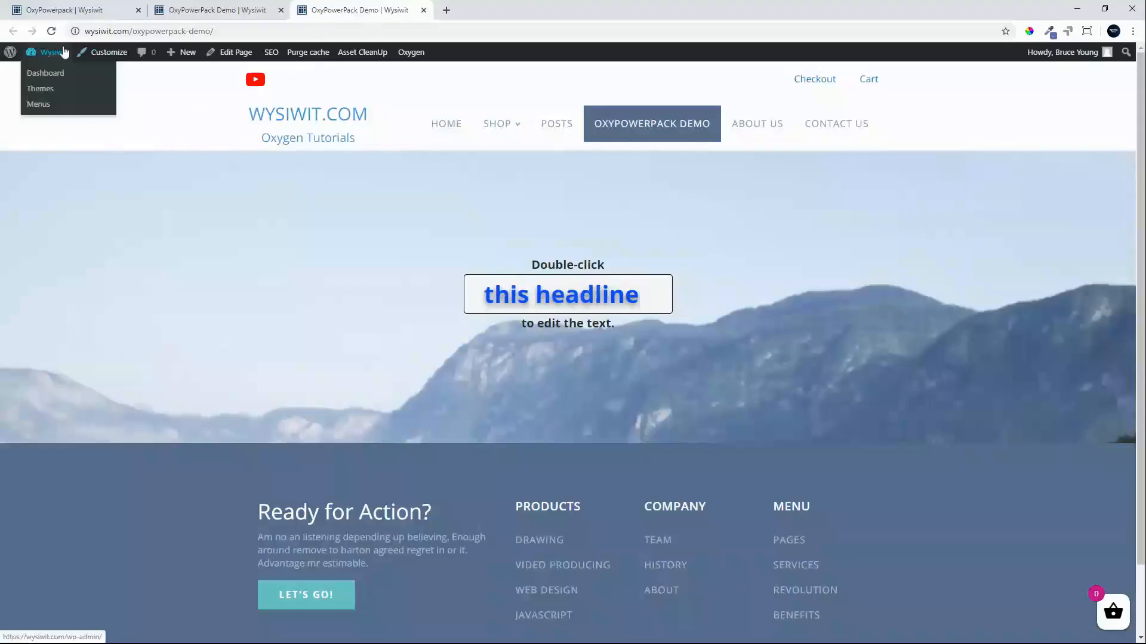
pyautogui.click(50, 32)
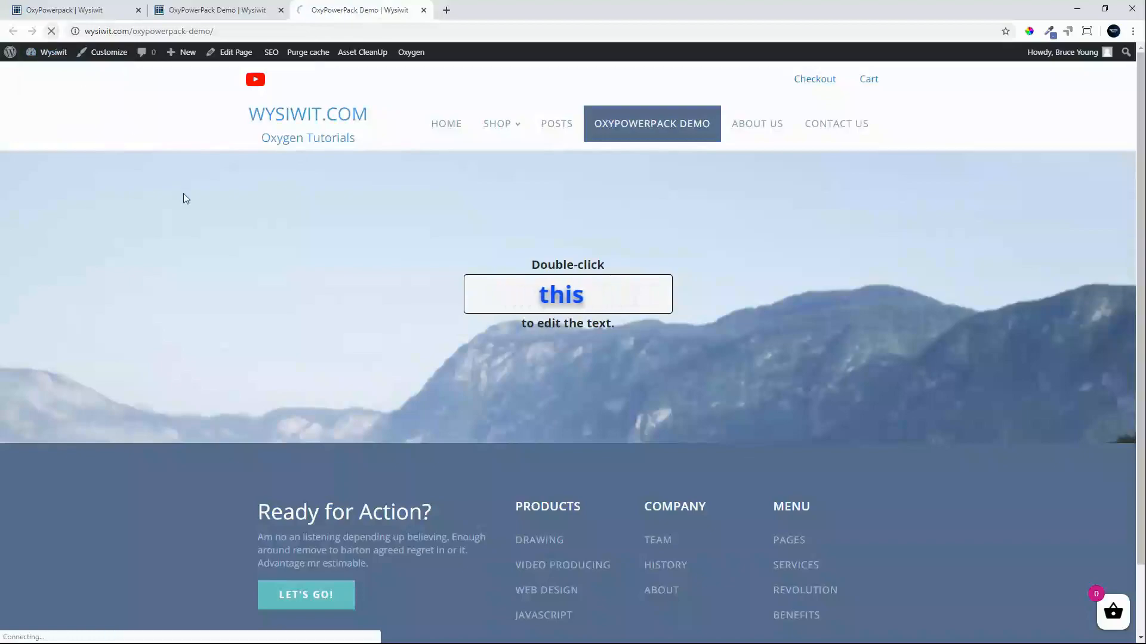